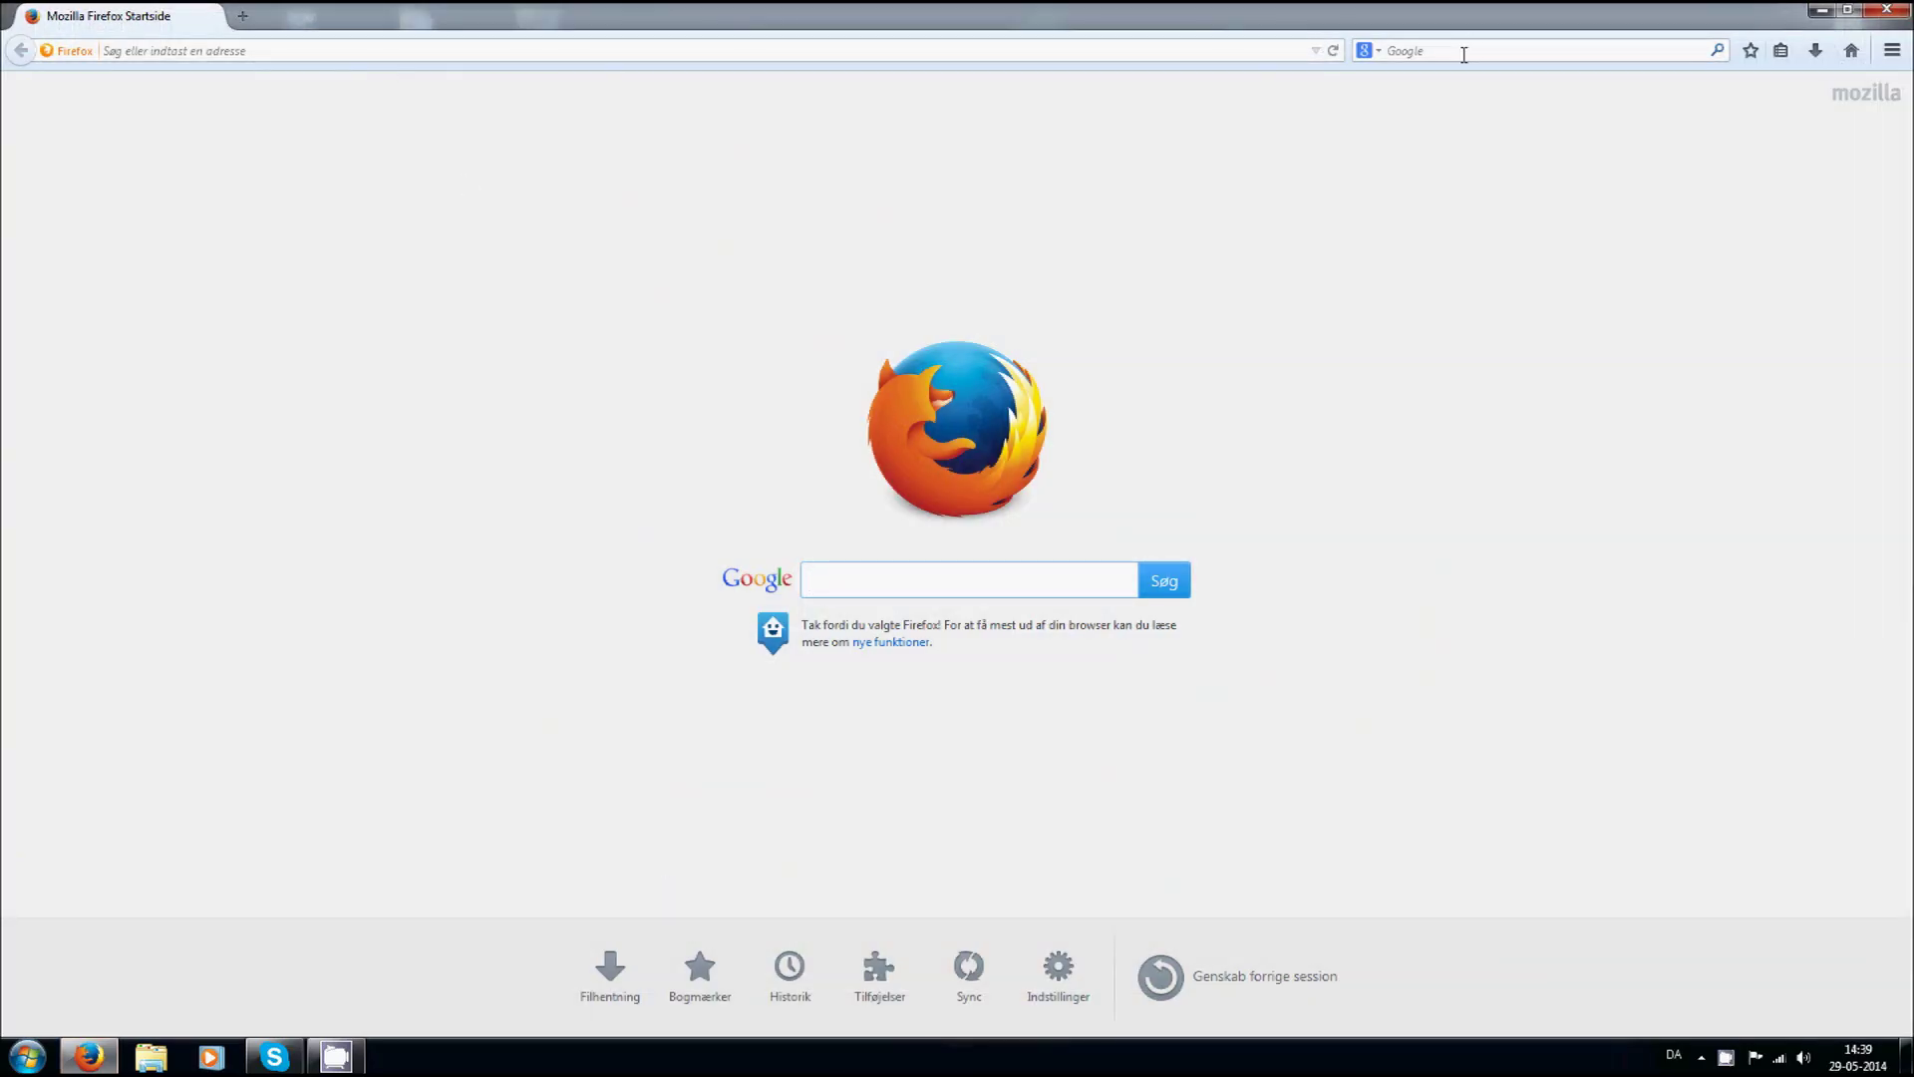
# Search the web for 'contig' in Firefox.
pyautogui.click(1465, 54)
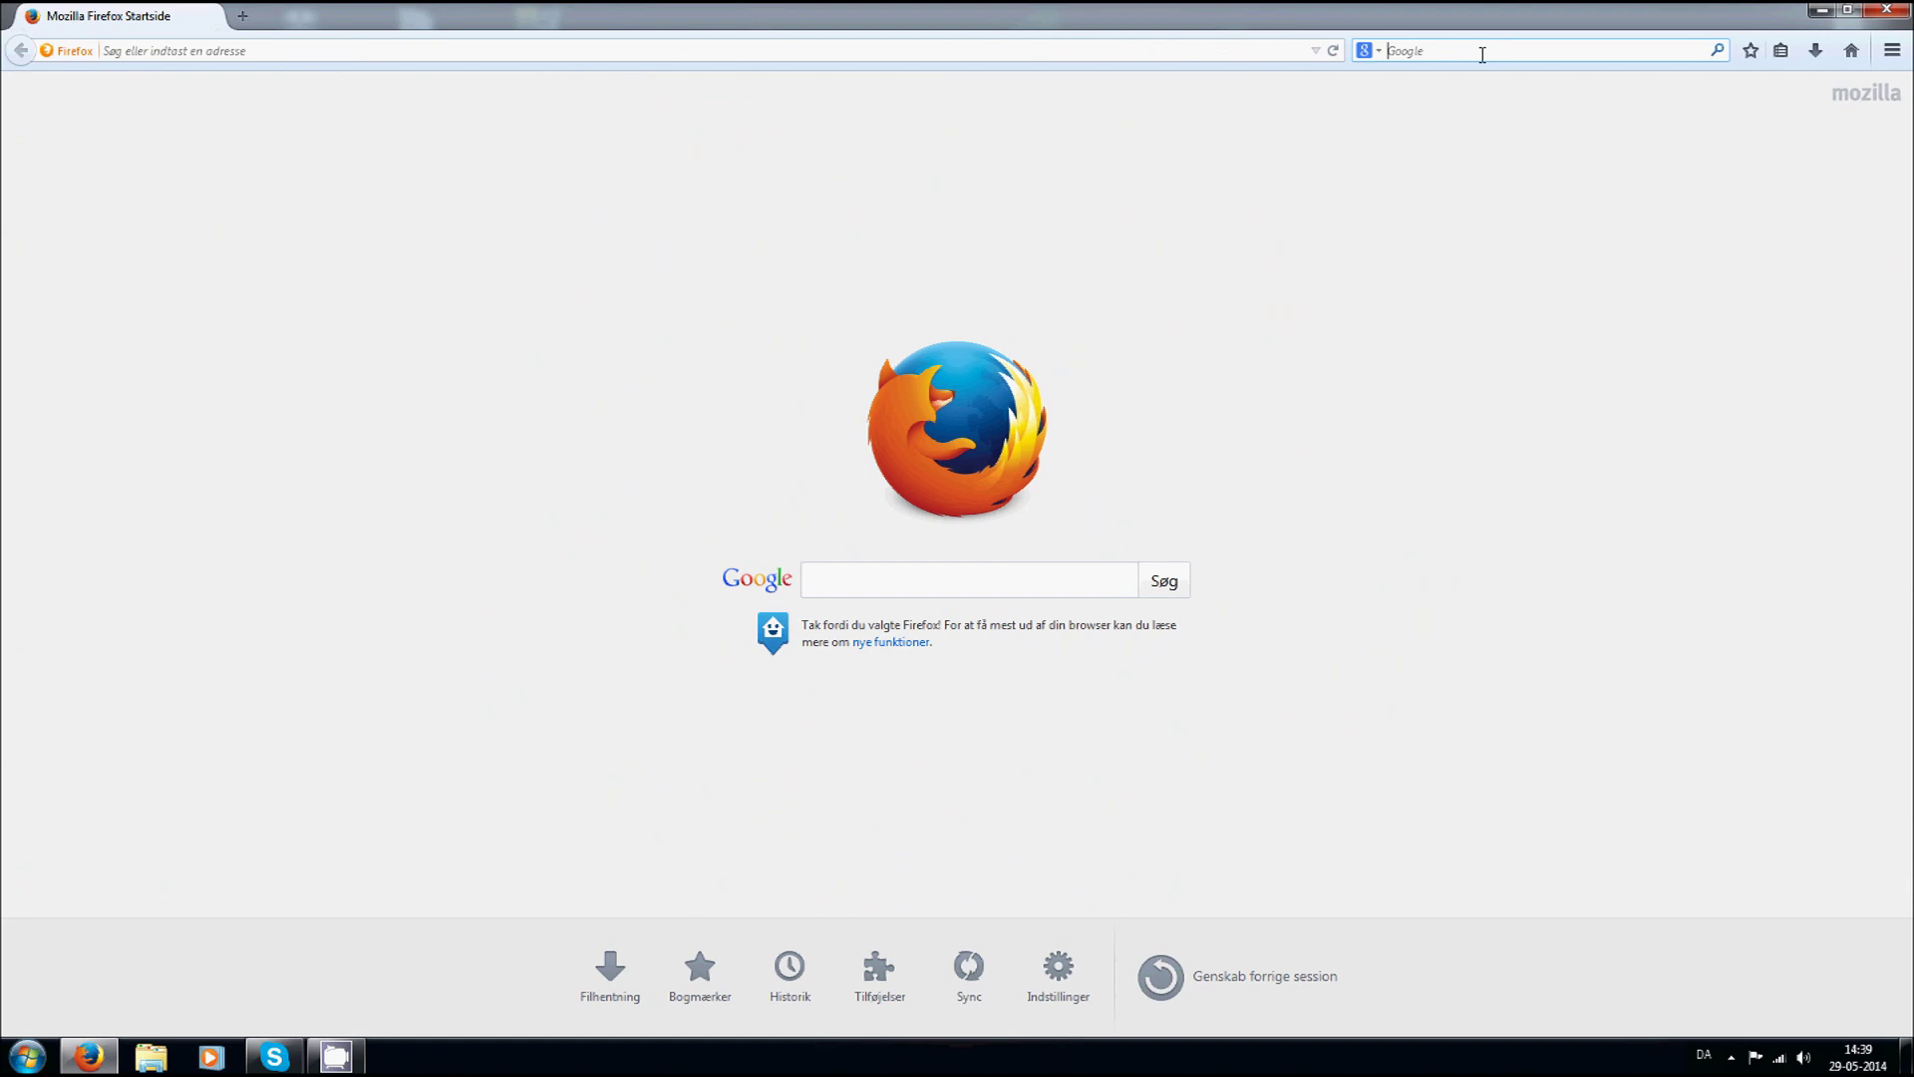
pyautogui.write('contig')
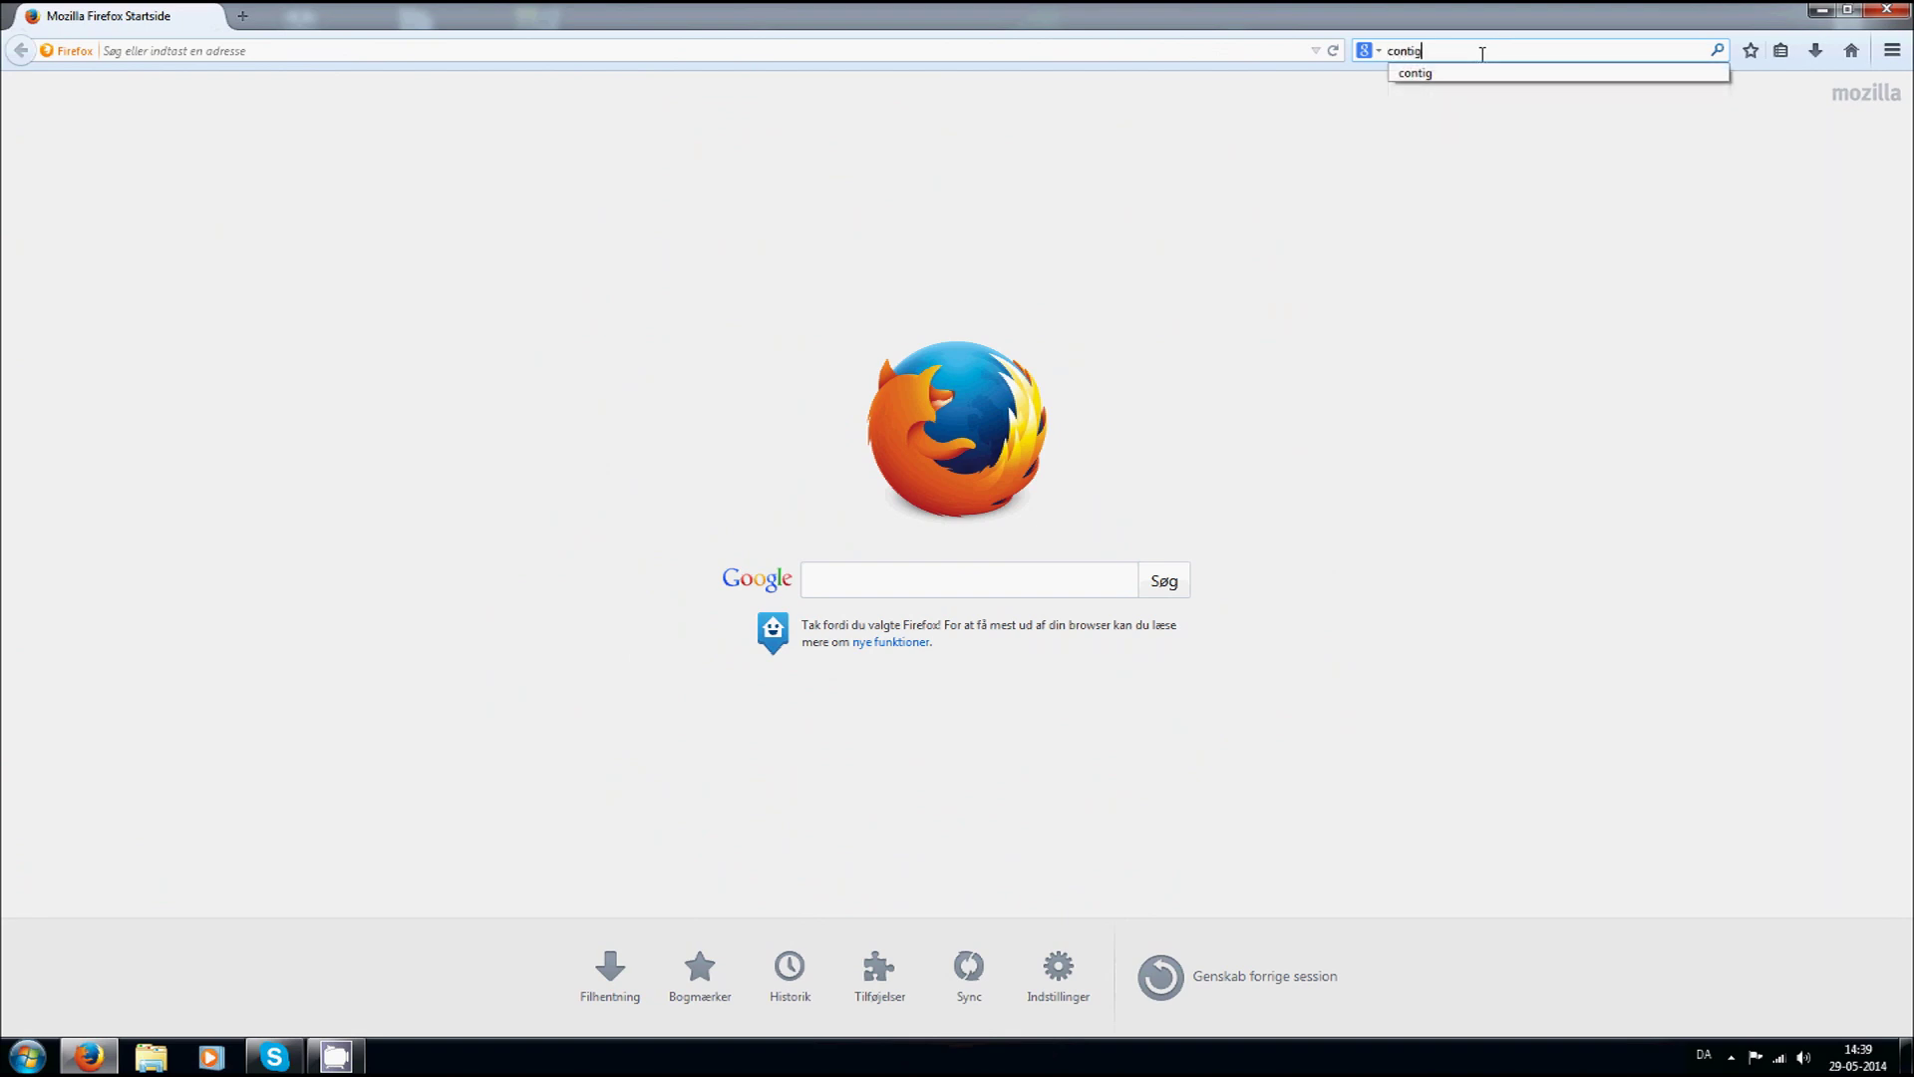
pyautogui.press('Return')
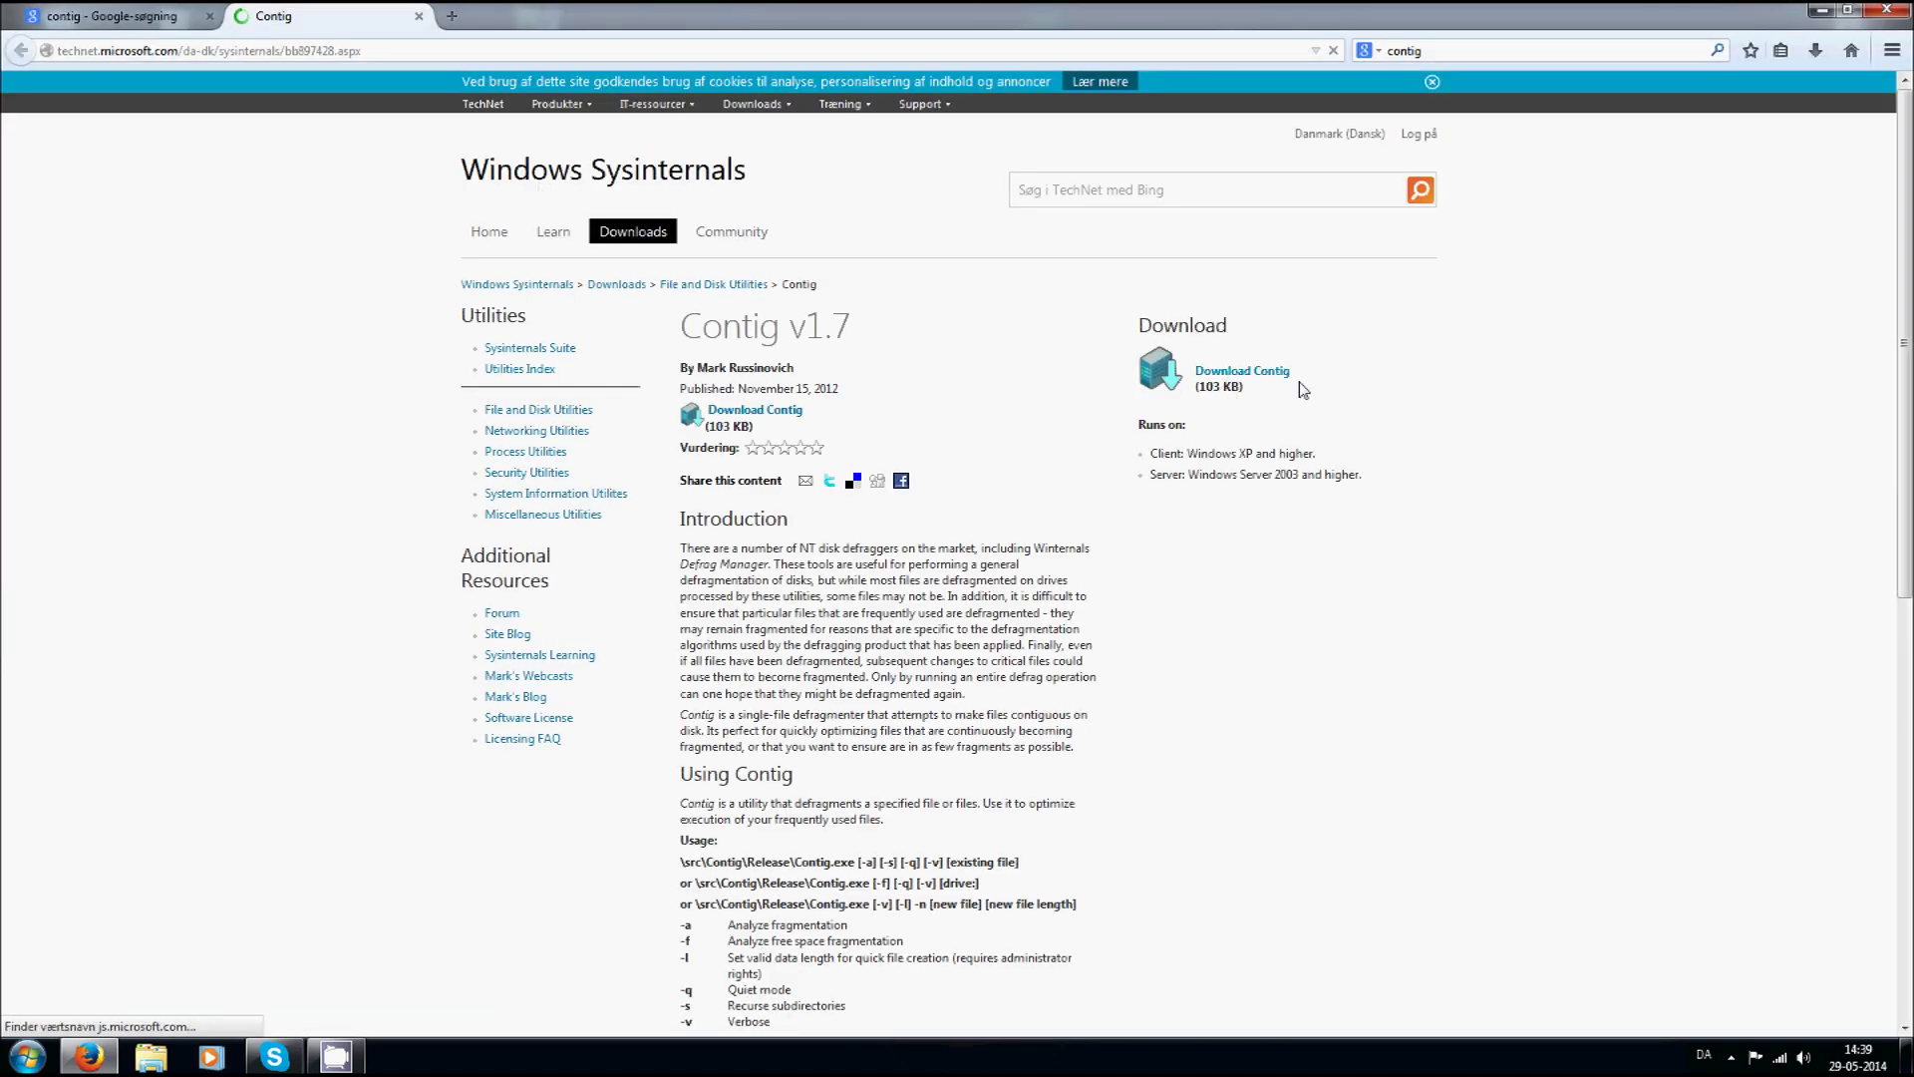
# Save Contig.zip from the Sysinternals Contig v1.7 page and show it in the Overførsler folder.
pyautogui.click(1290, 378)
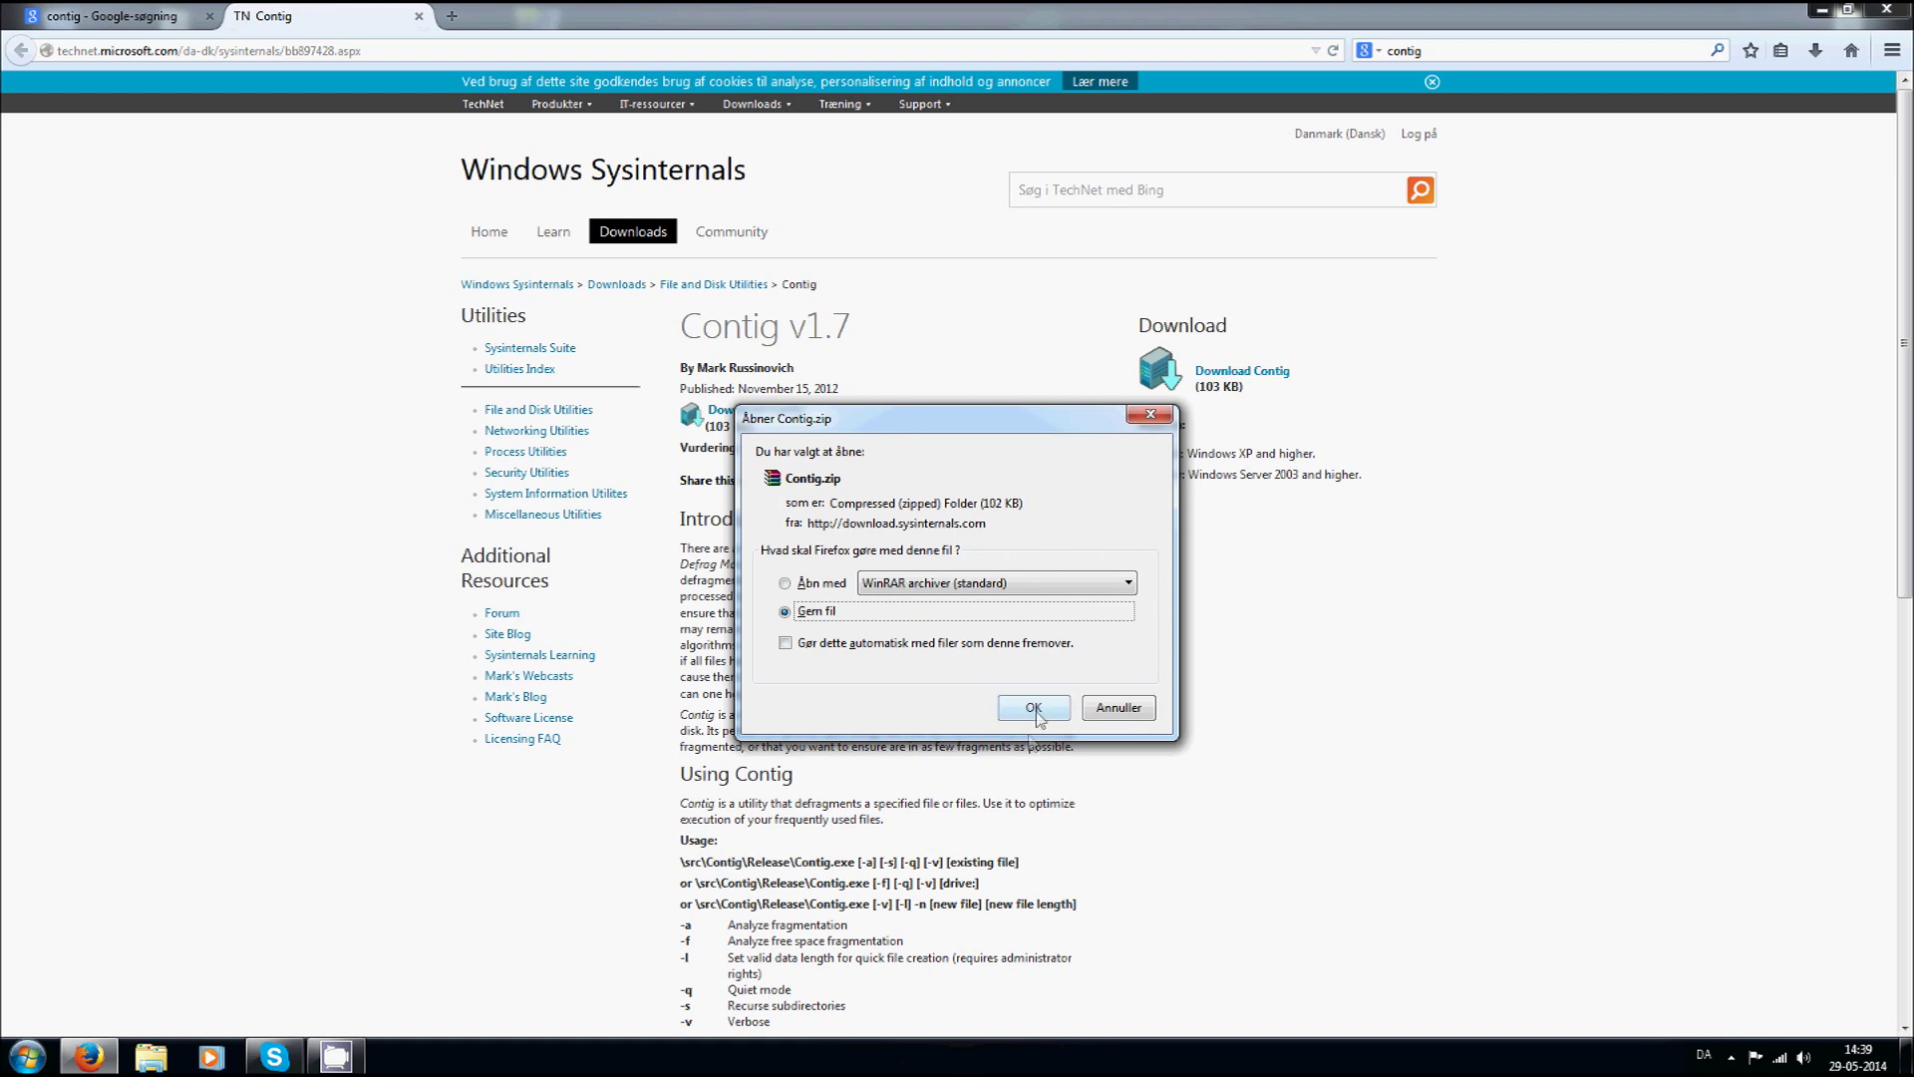
pyautogui.click(1029, 708)
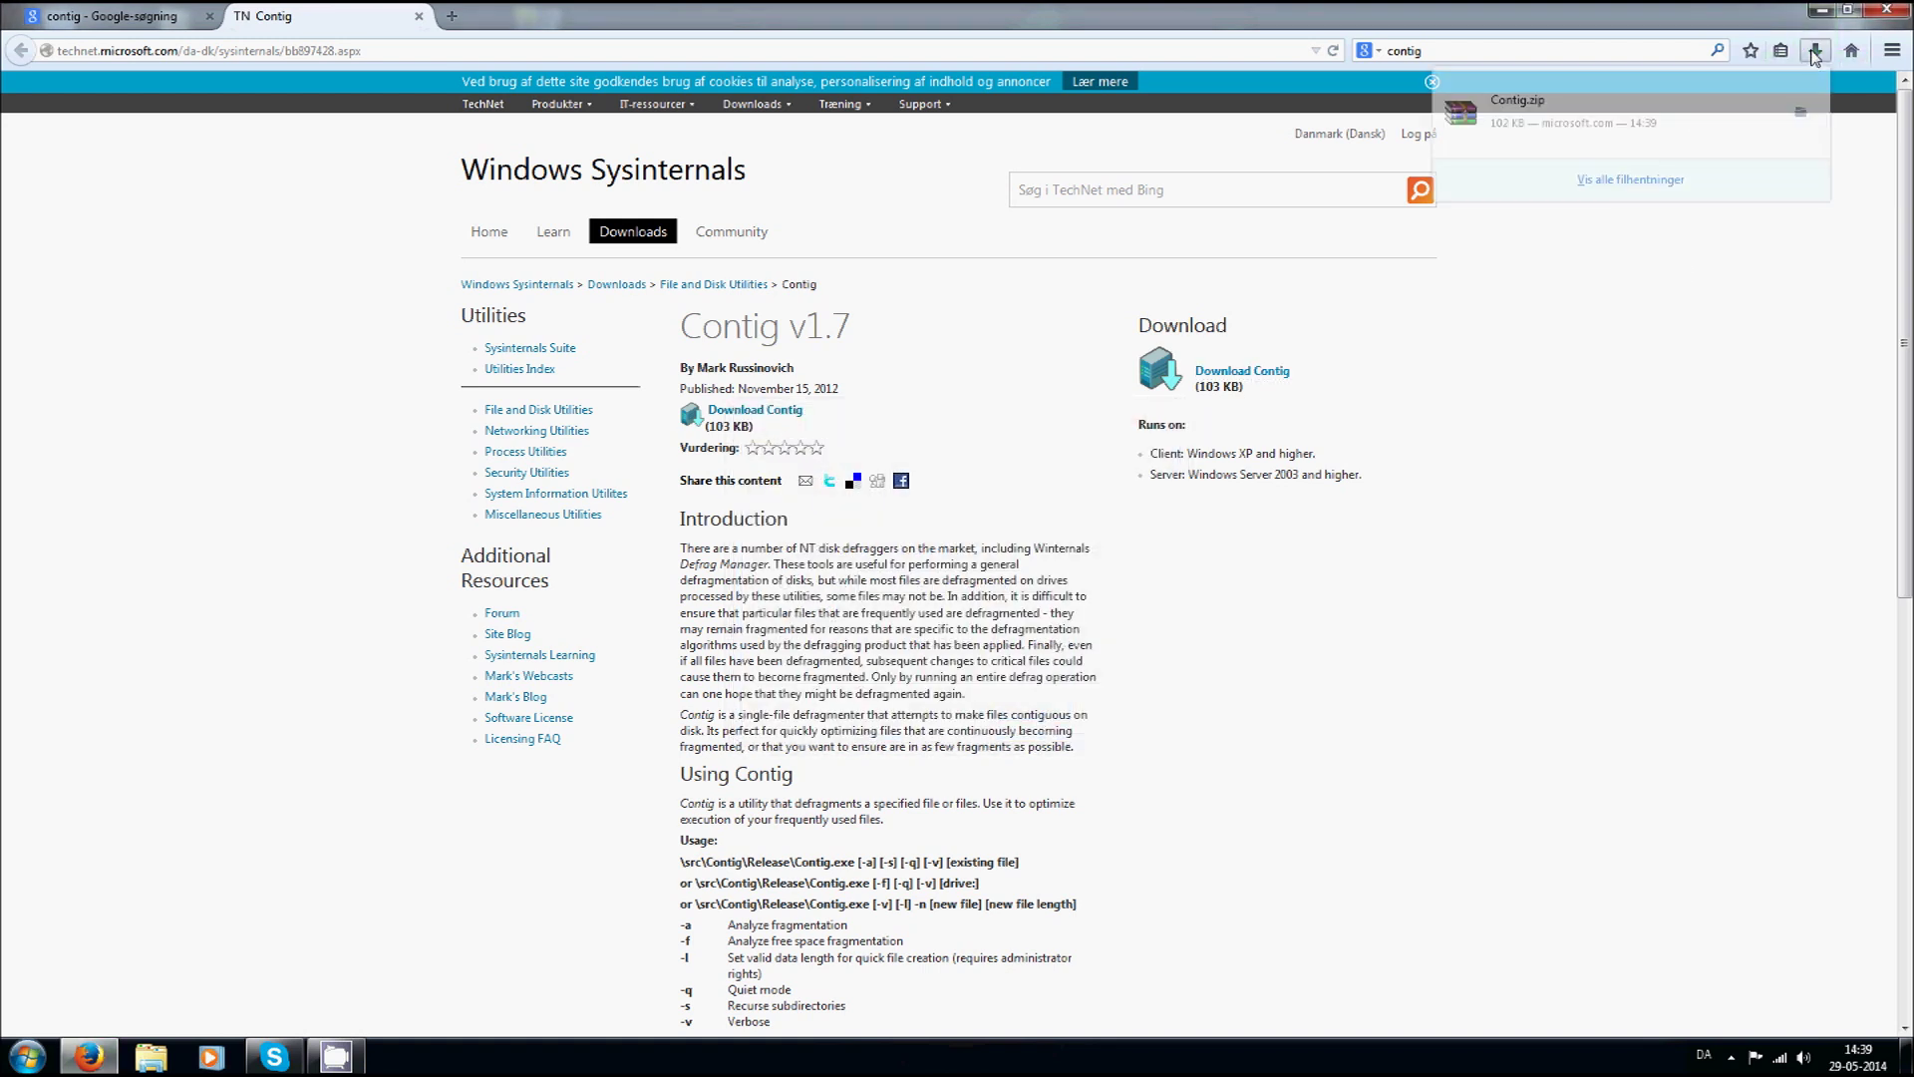
pyautogui.click(1798, 124)
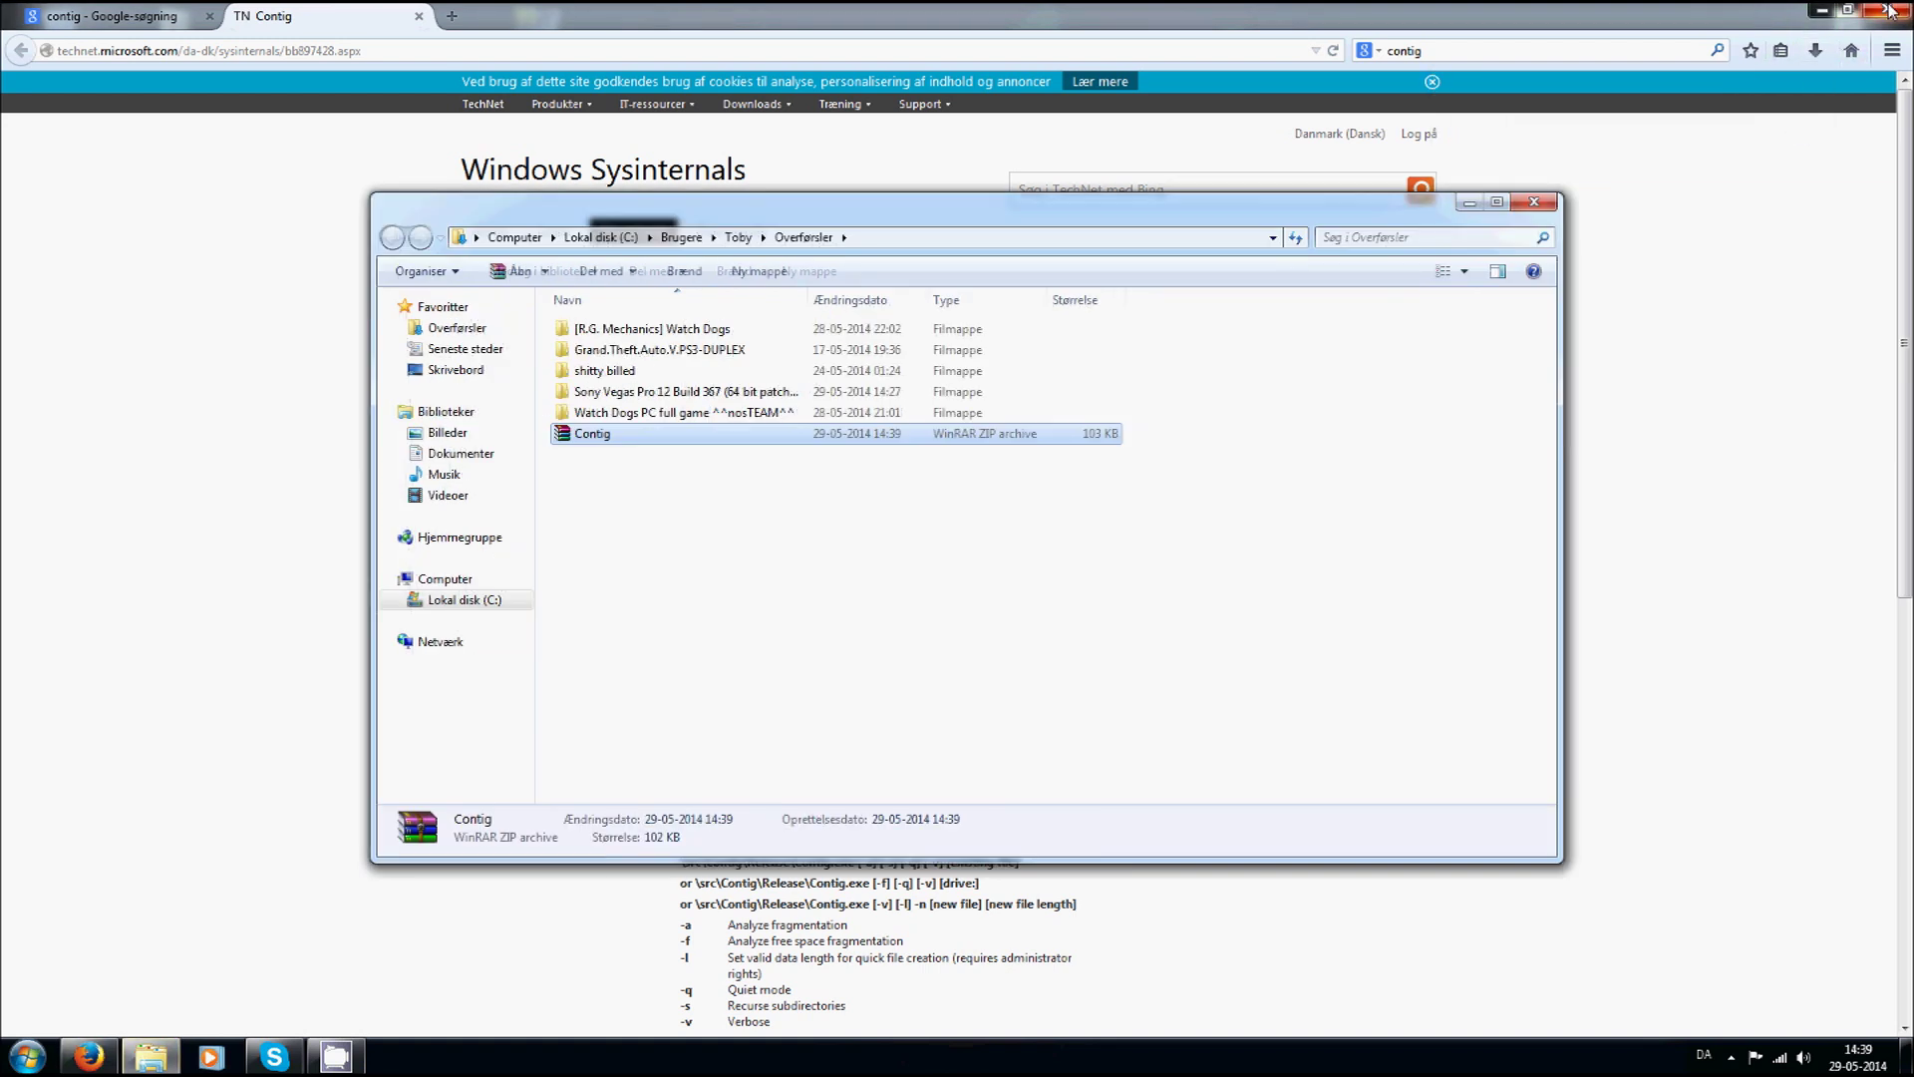
# Close Firefox with both tabs, move Contig.zip to the desktop, and open it in WinRAR.
pyautogui.click(1889, 12)
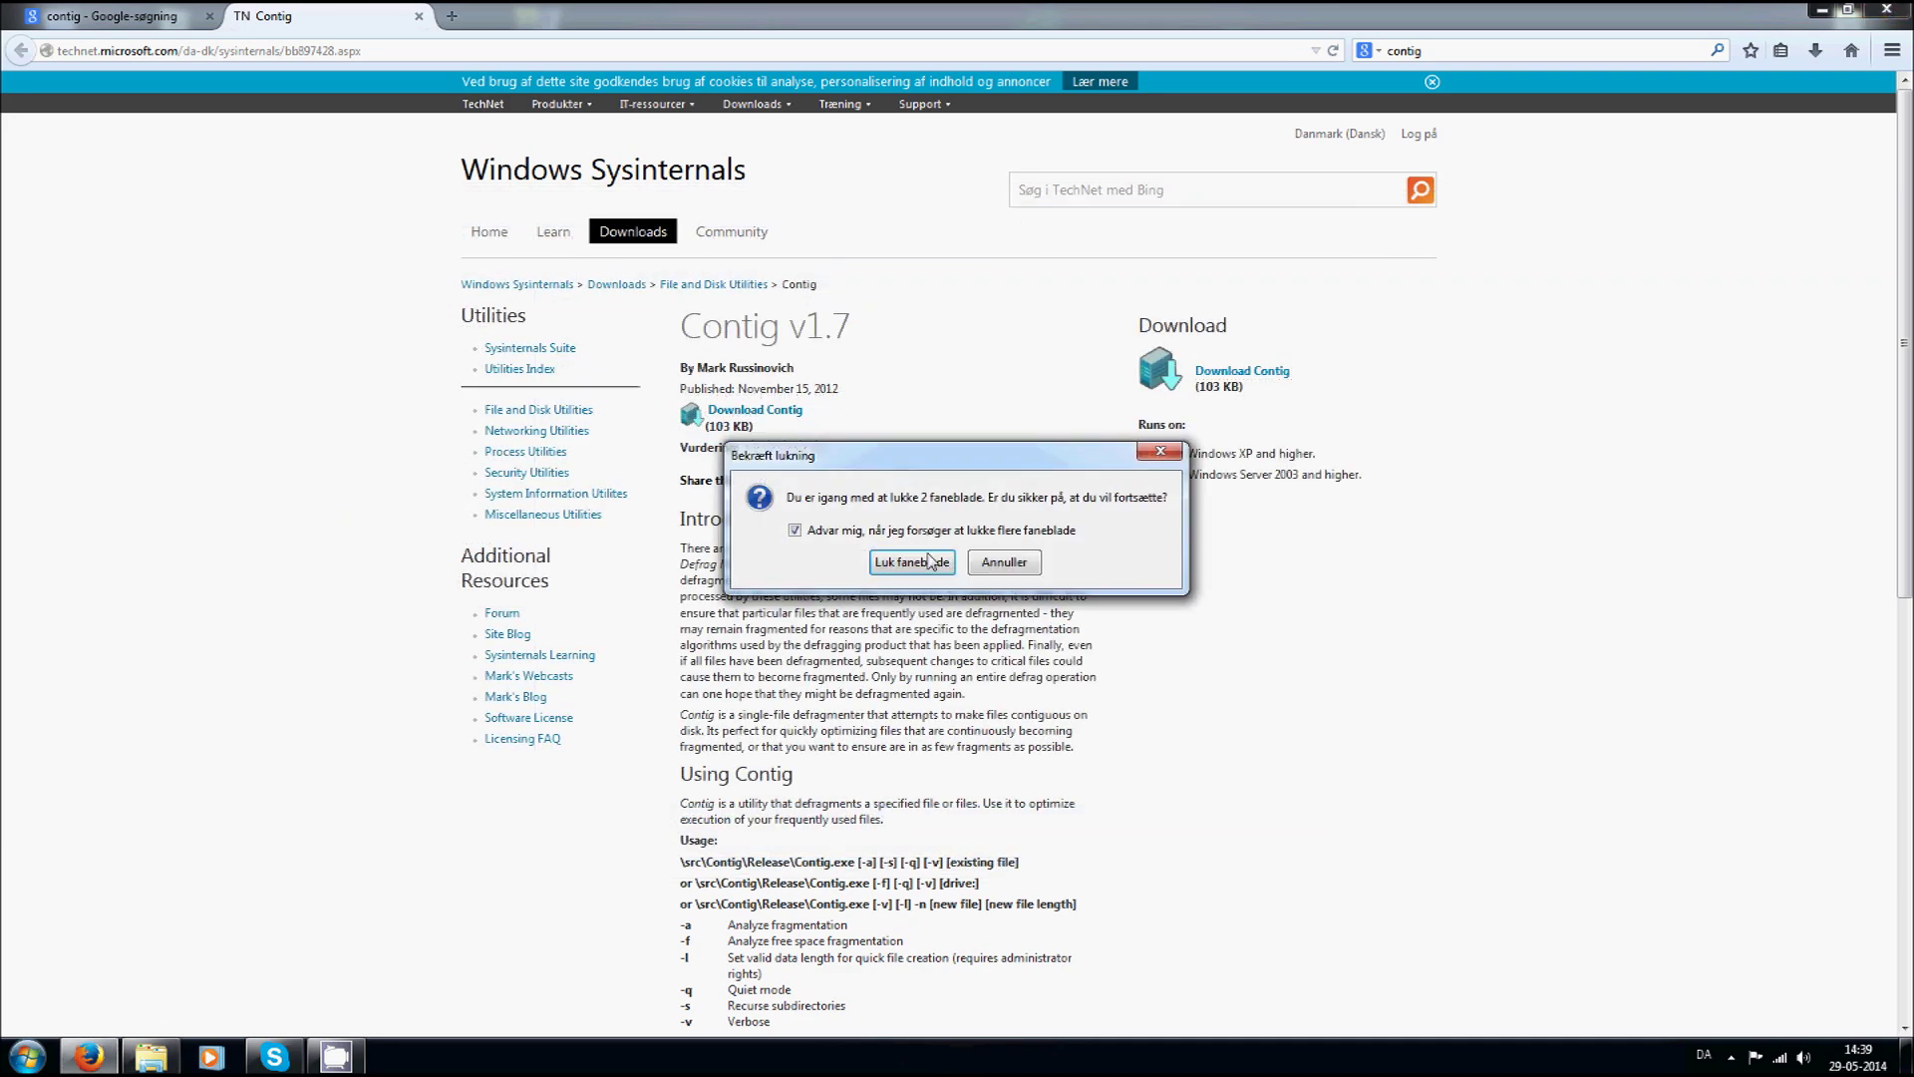
pyautogui.click(877, 561)
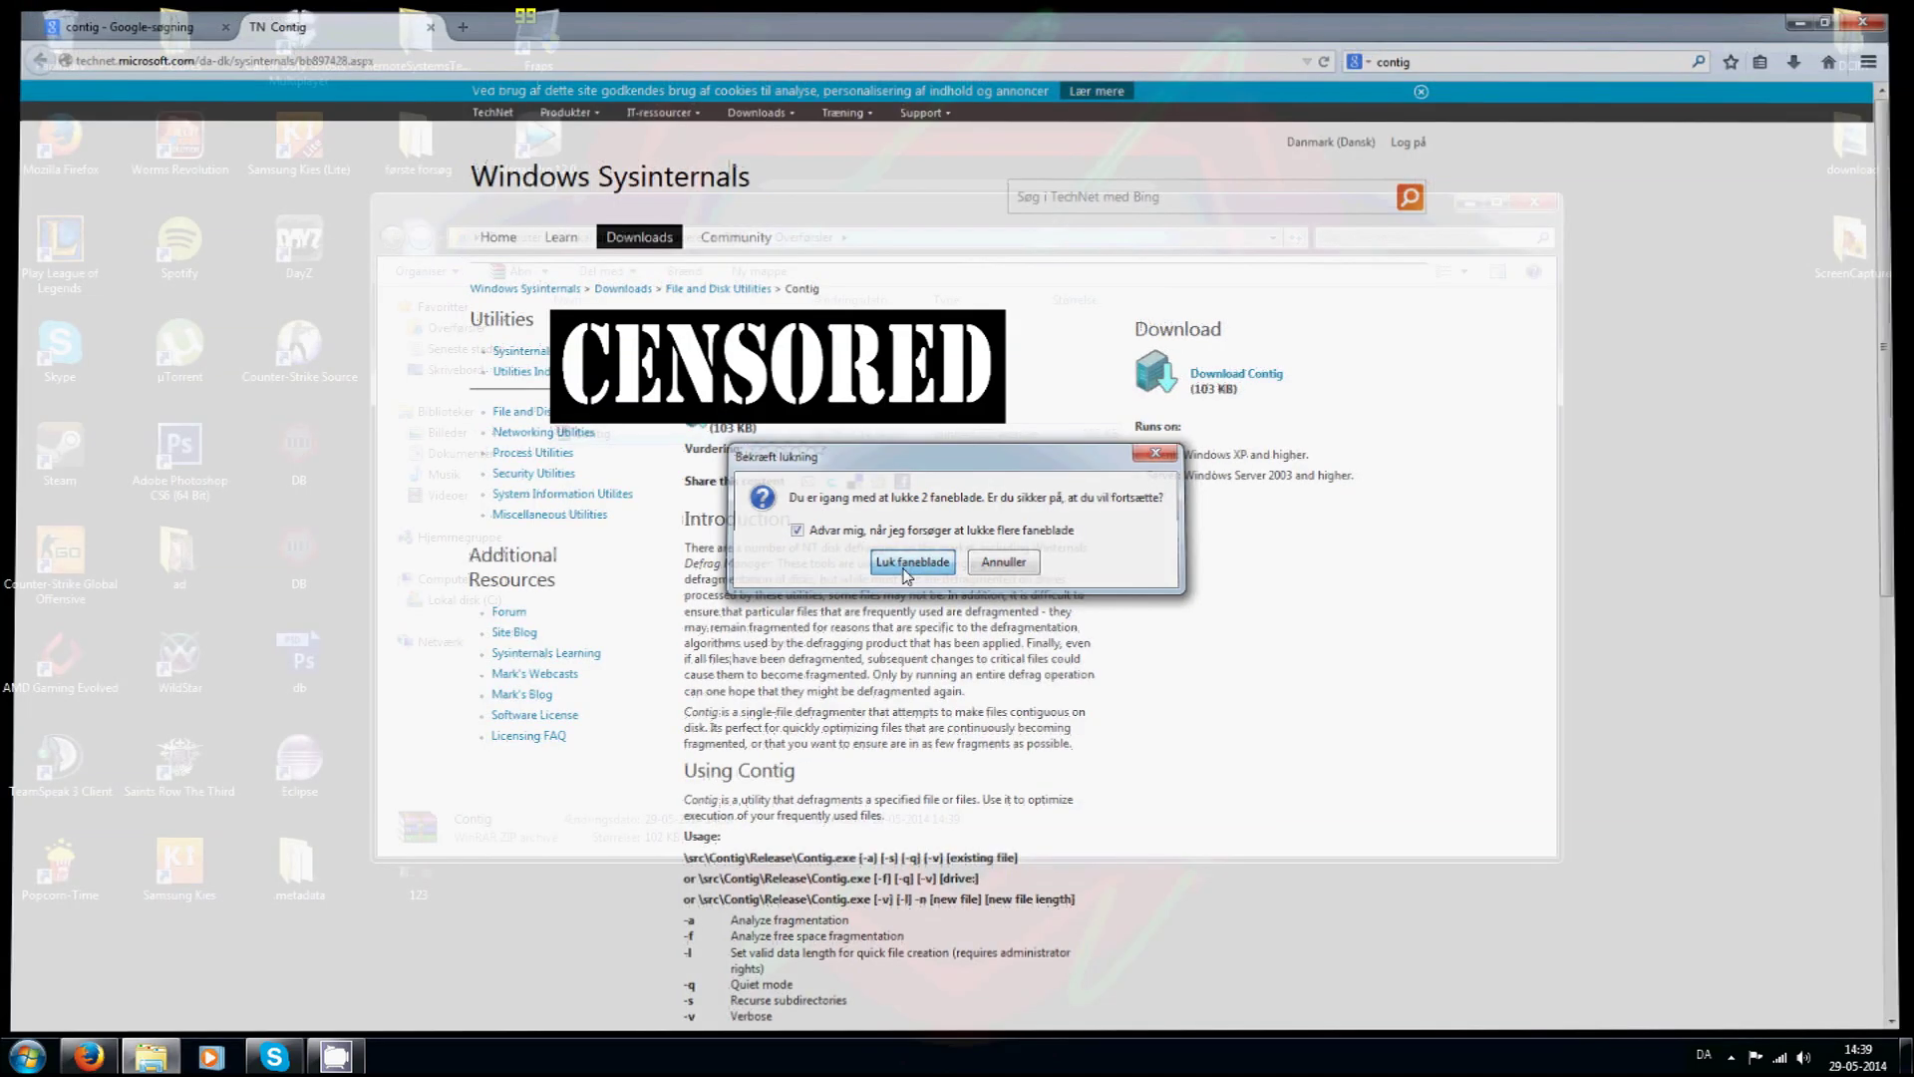
pyautogui.moveTo(591, 443)
pyautogui.mouseDown()
pyautogui.moveTo(804, 120)
pyautogui.moveTo(658, 40)
pyautogui.mouseUp()
pyautogui.click(1534, 201)
pyautogui.doubleClick(660, 66)
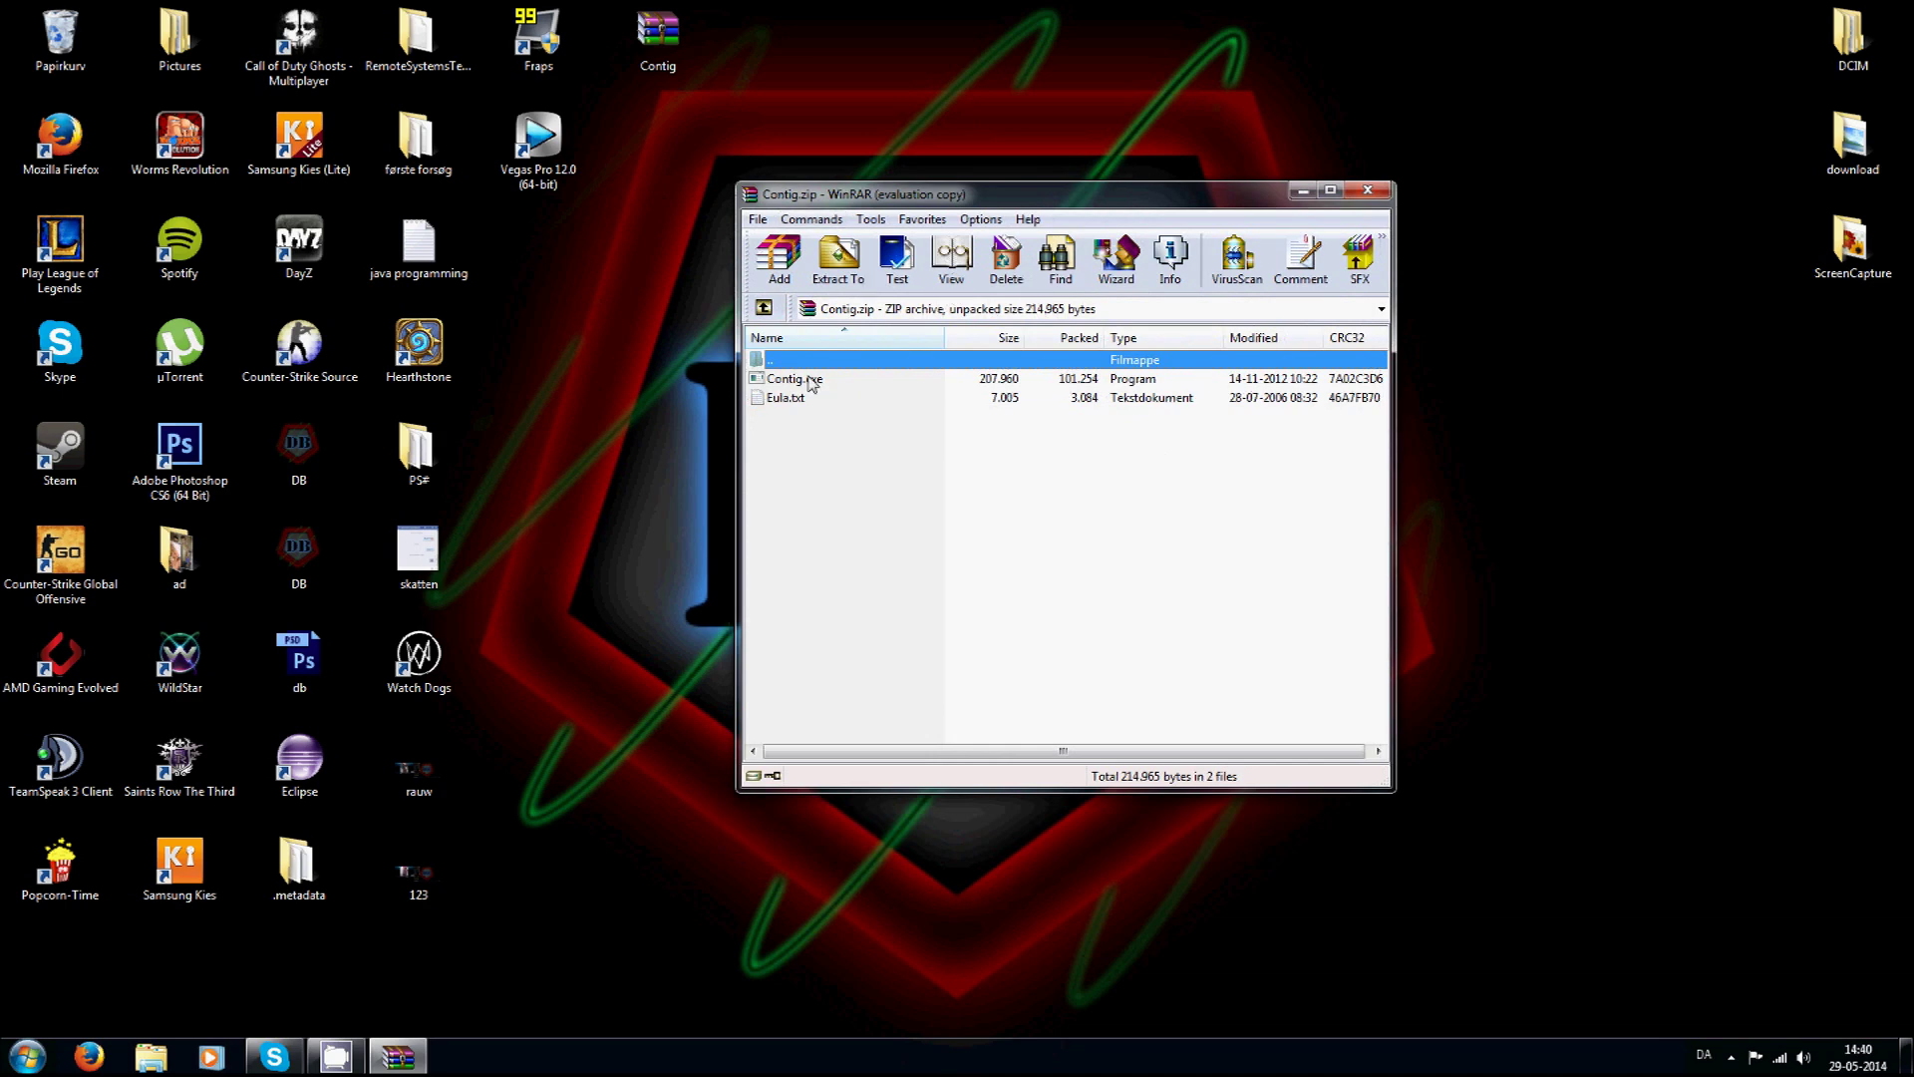
# Move the WinRAR Contig.zip window to the right, beside the desktop icons.
pyautogui.moveTo(838, 185); pyautogui.dragTo(1062, 180)
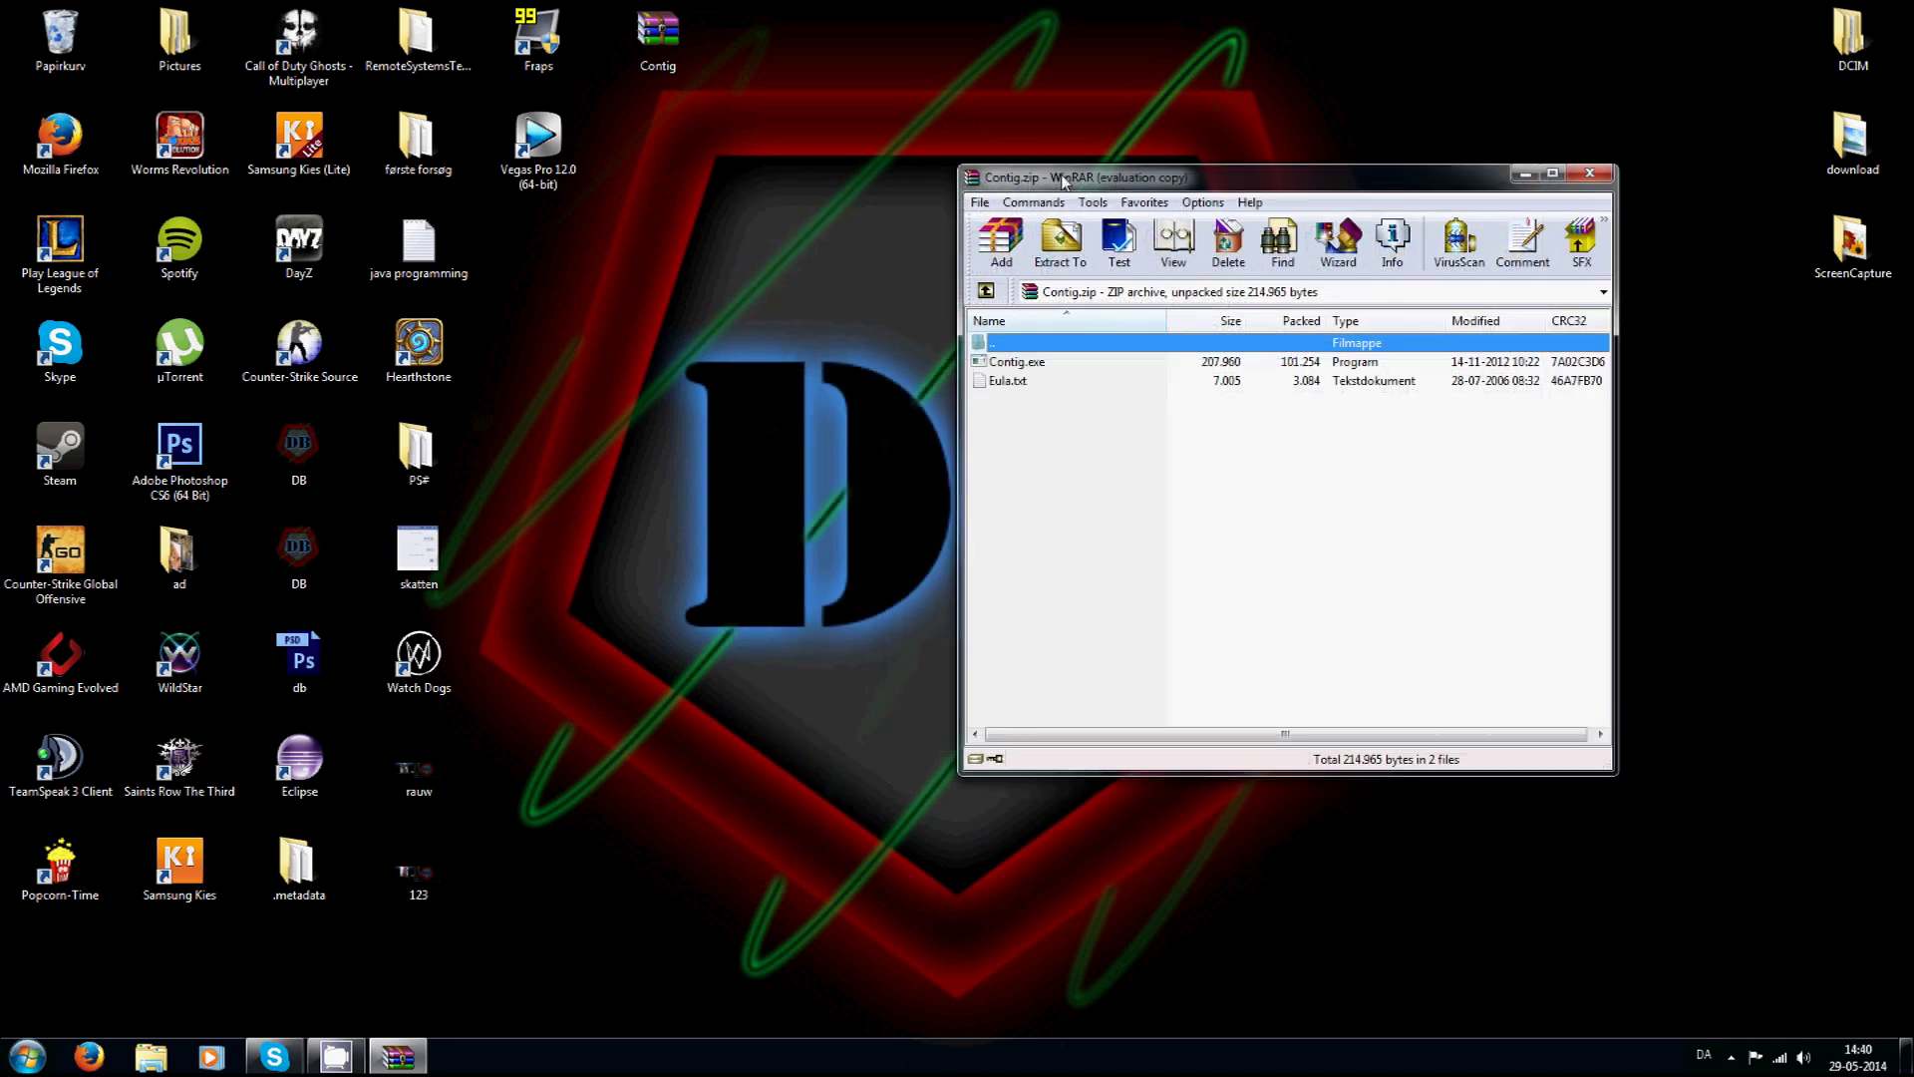
pyautogui.click(736, 351)
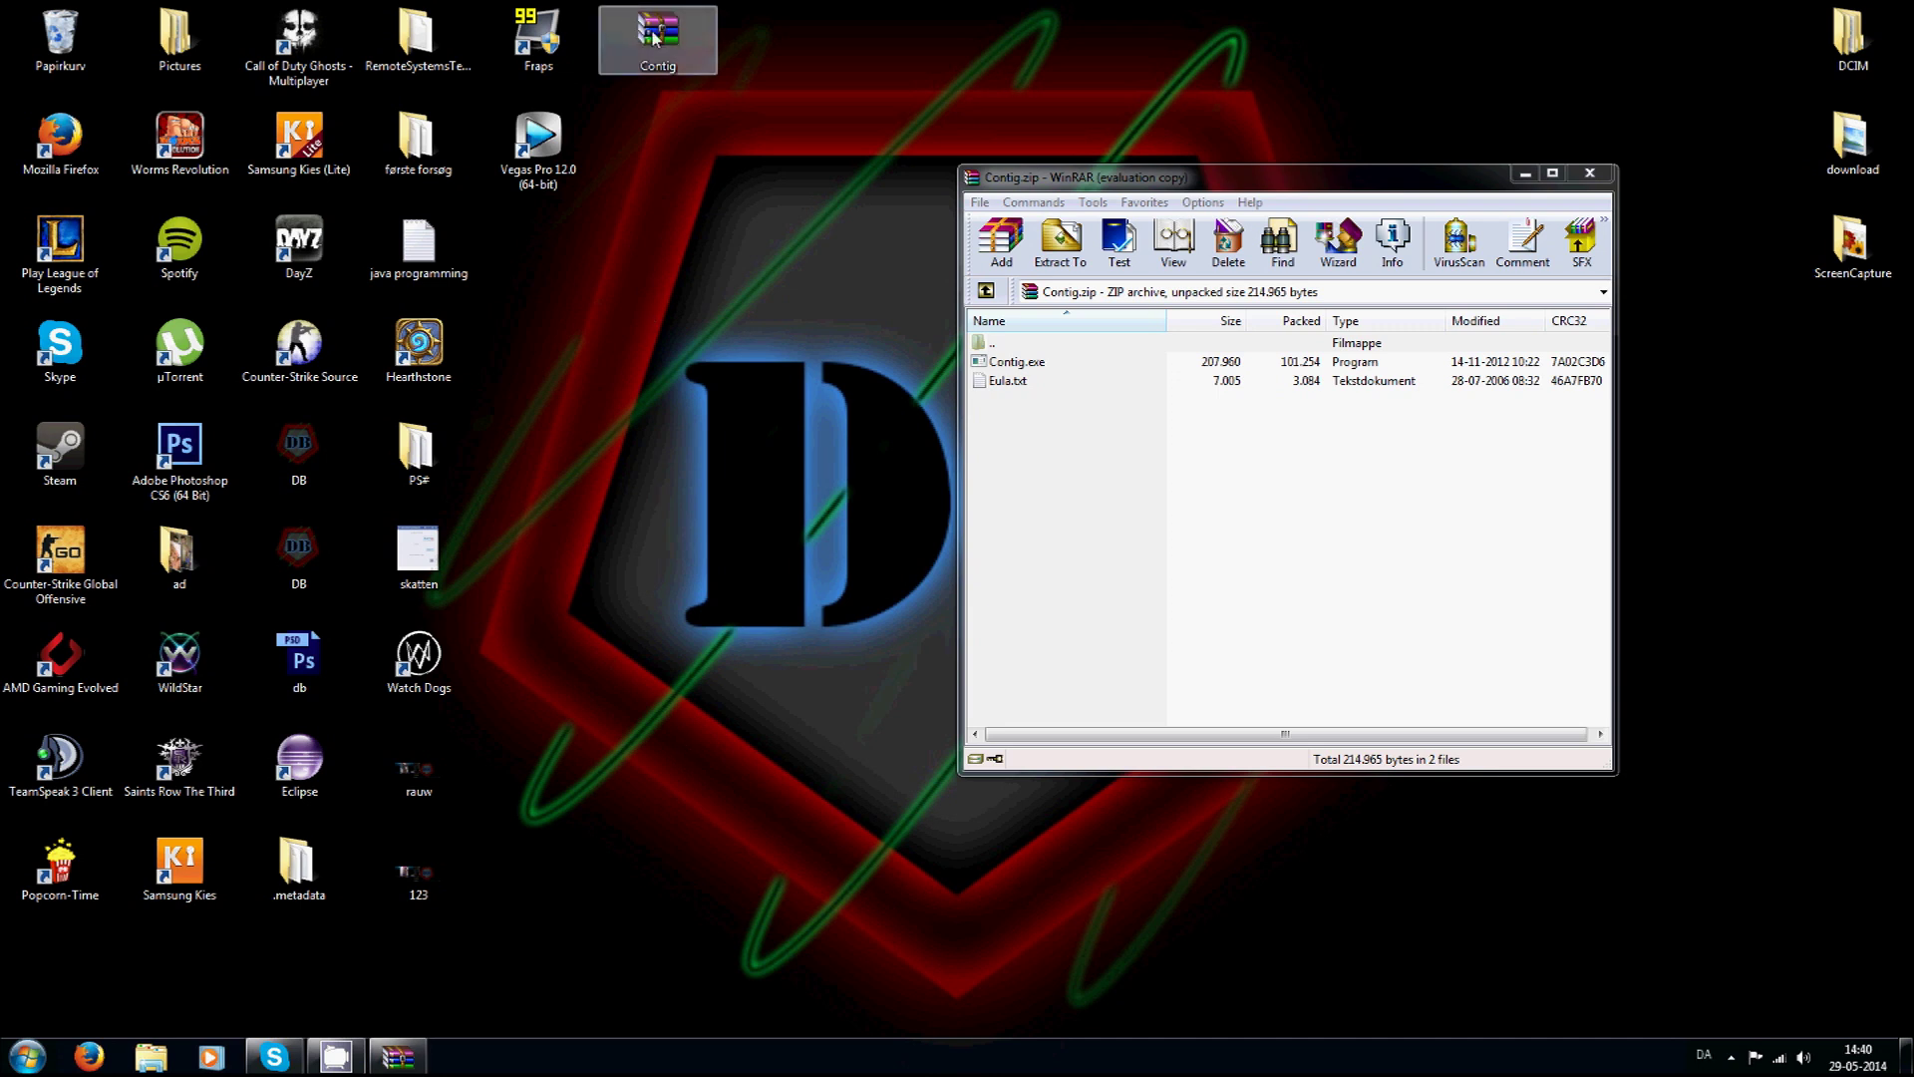
# Open the Watch Dogs shortcut's file location and go up to the Programmer (x86) folder.
pyautogui.rightClick(432, 666)
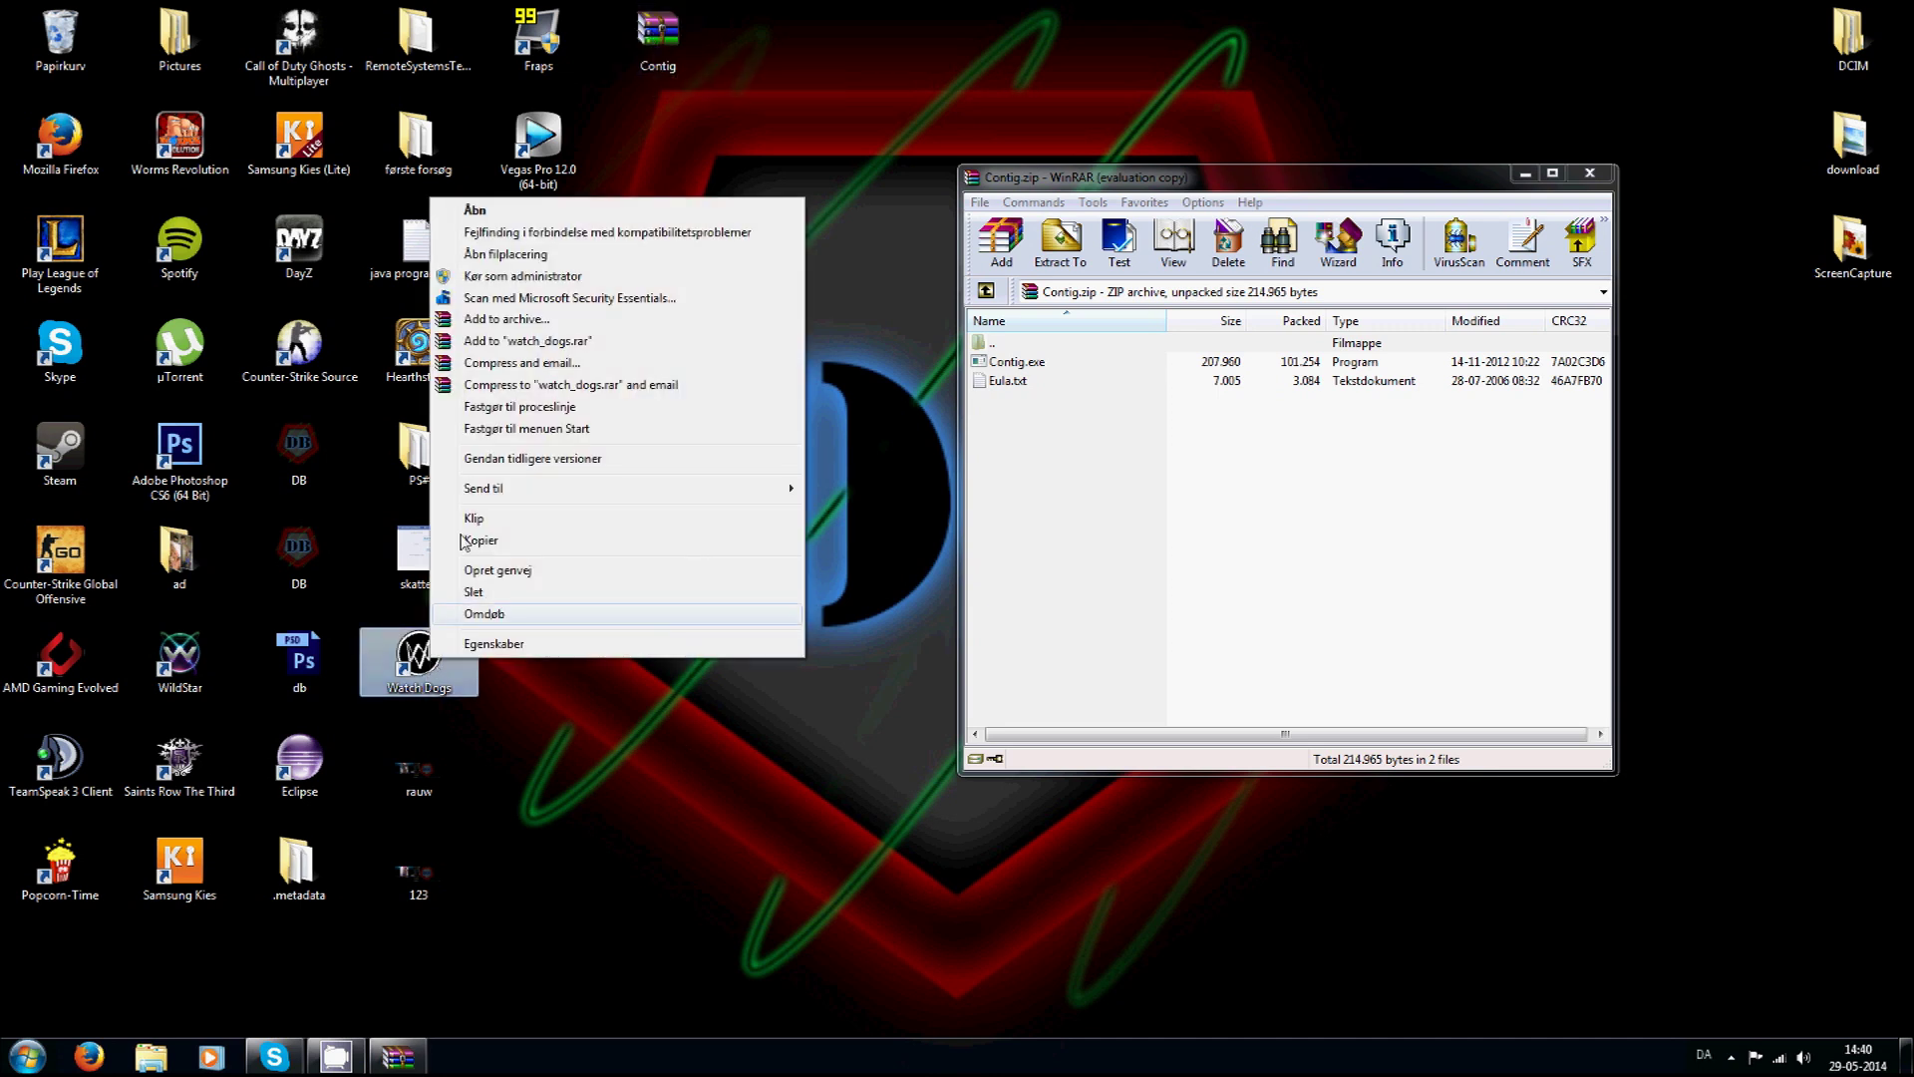
pyautogui.click(551, 257)
pyautogui.moveTo(817, 189); pyautogui.dragTo(817, 259)
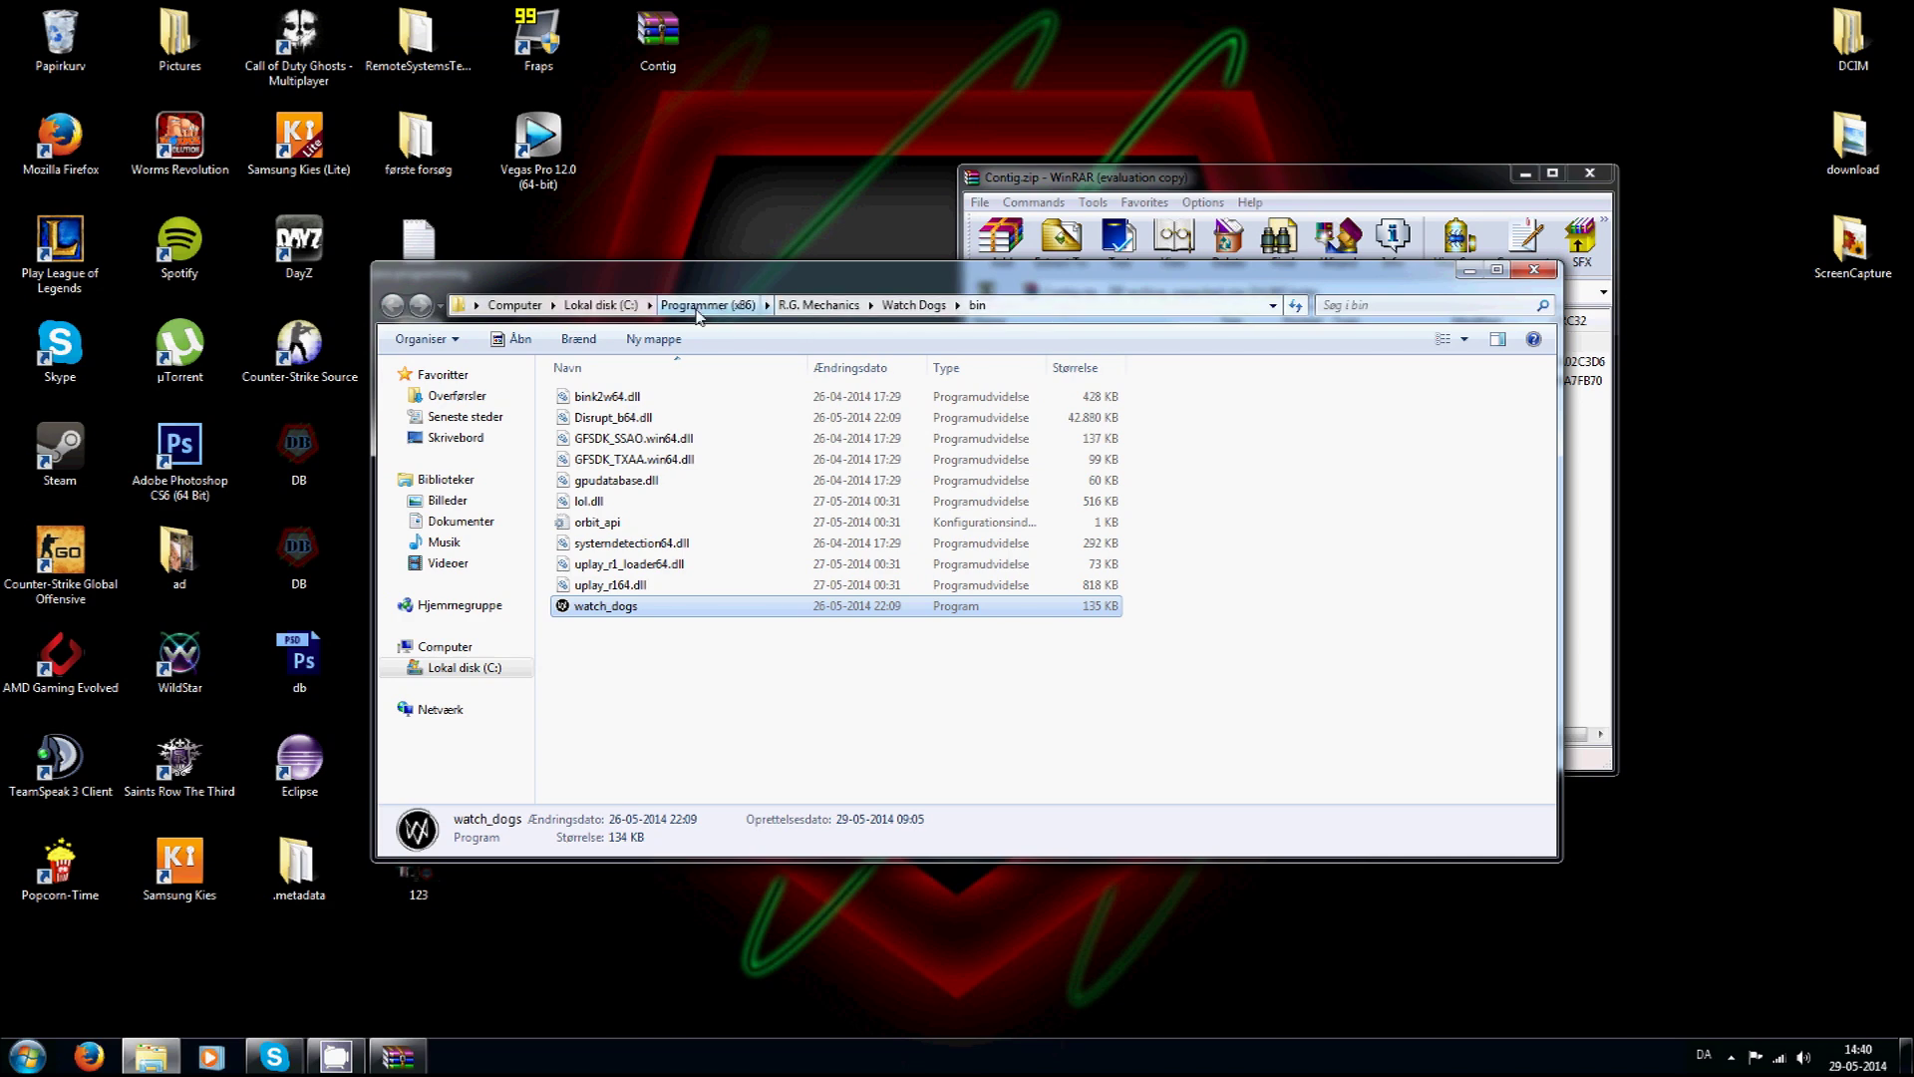
pyautogui.moveTo(805, 859); pyautogui.dragTo(806, 944)
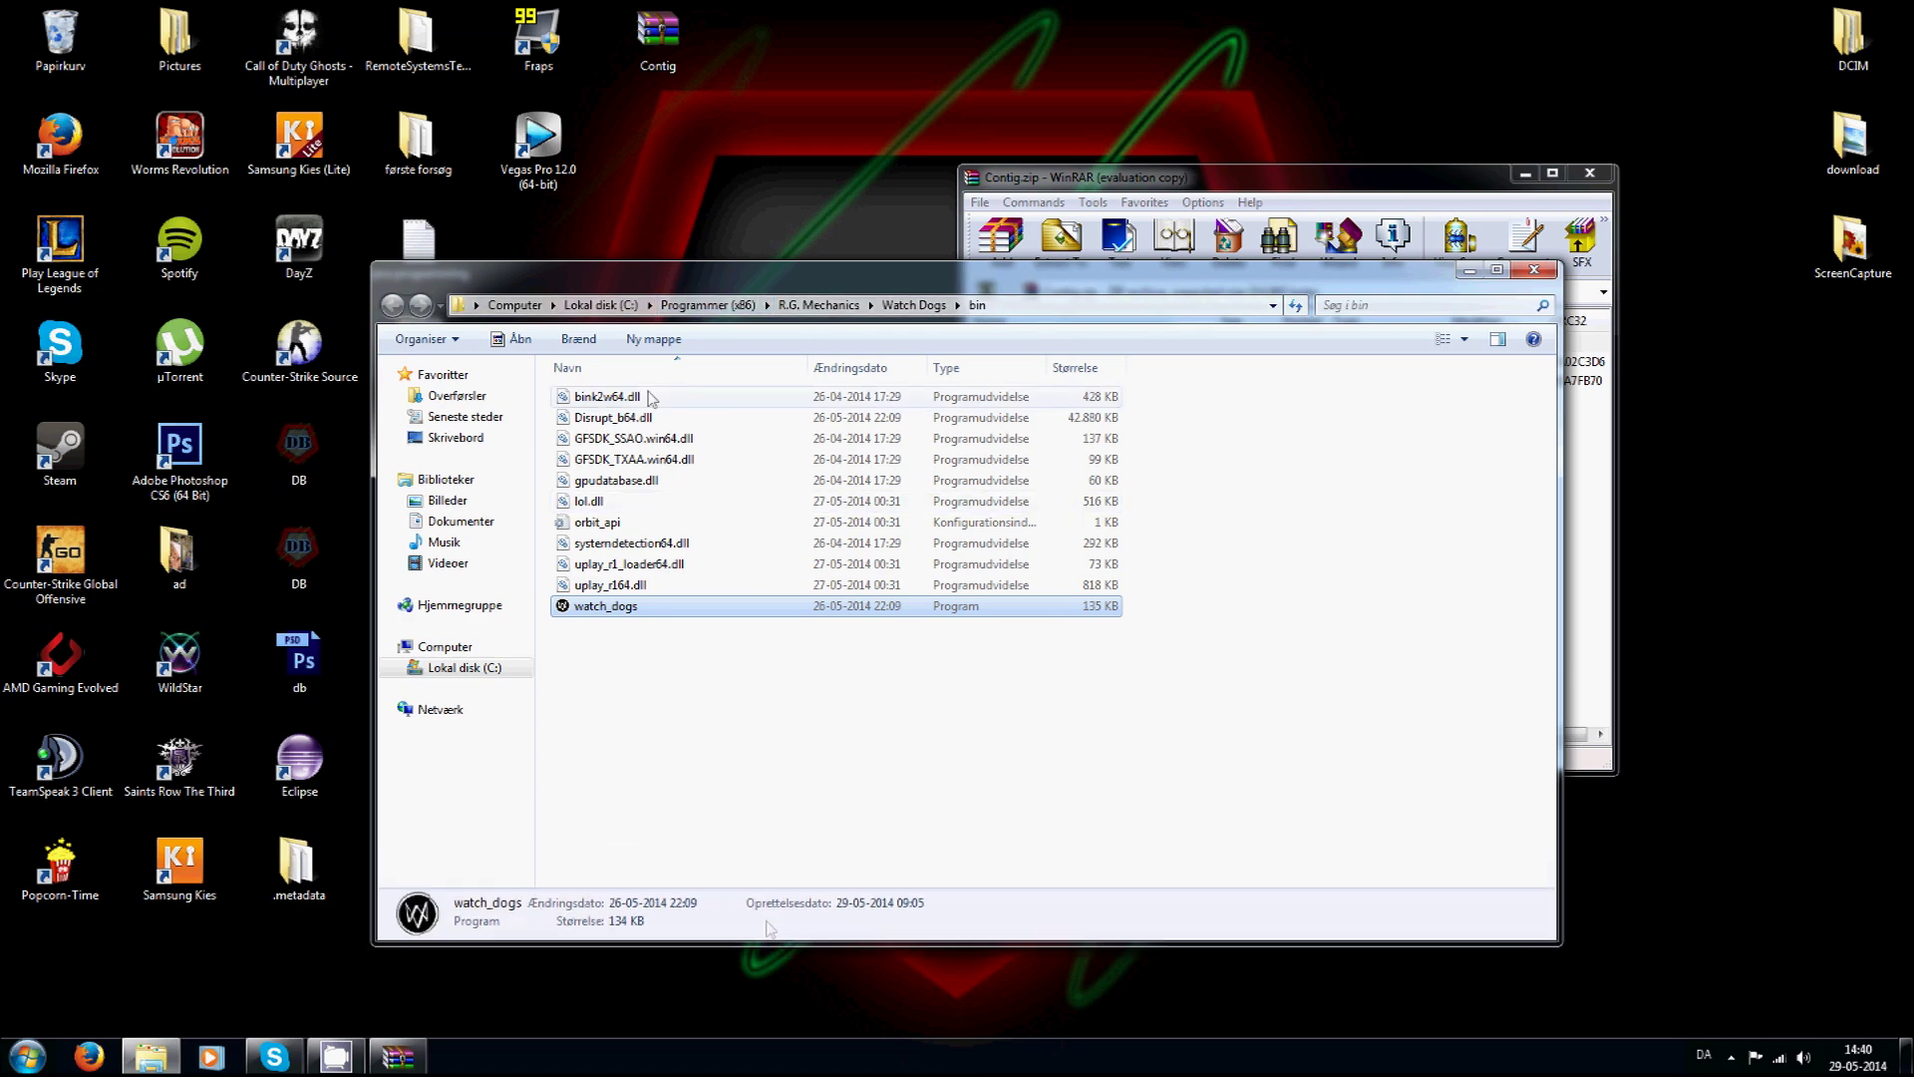
pyautogui.click(718, 307)
pyautogui.moveTo(1210, 181)
pyautogui.mouseDown()
pyautogui.moveTo(1316, 161)
pyautogui.moveTo(1344, 87)
pyautogui.mouseUp()
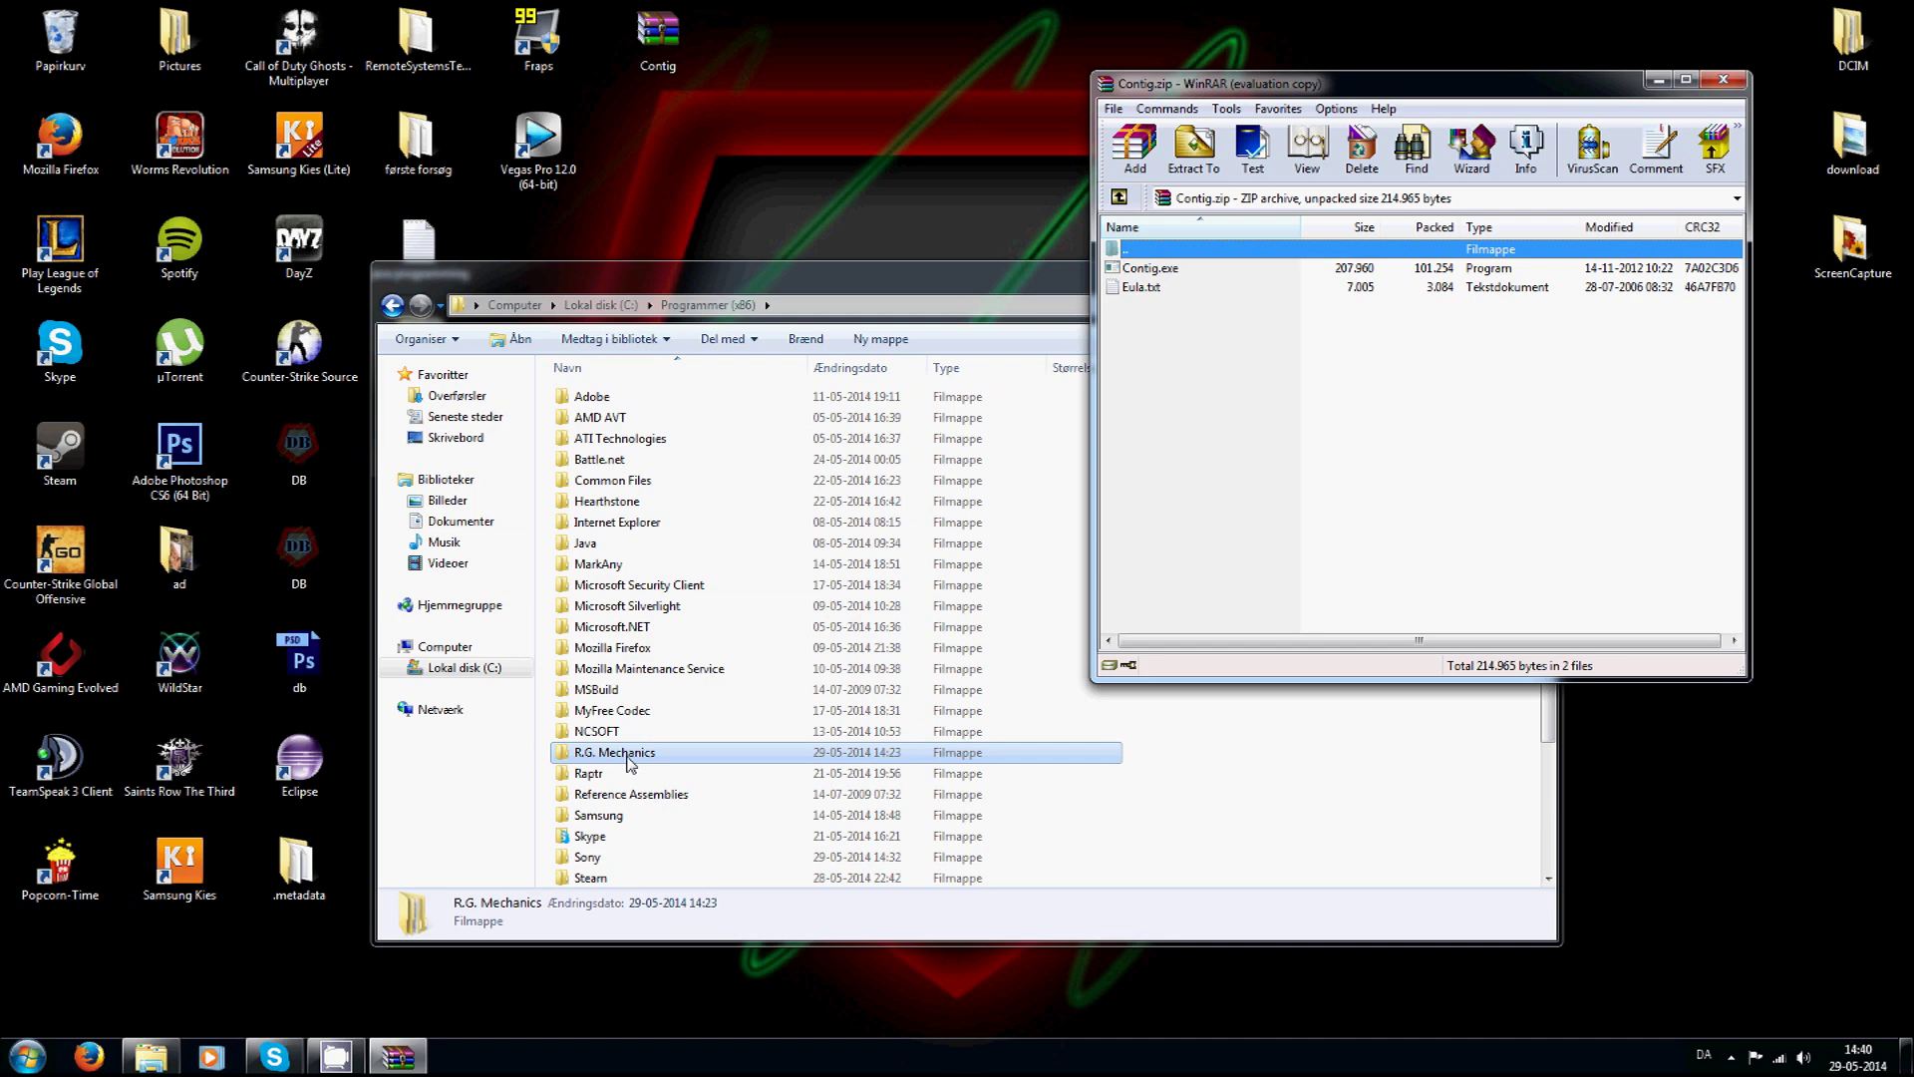
# Copy Contig.exe from the archive into the R.G. Mechanics folder with administrator permission.
pyautogui.doubleClick(668, 754)
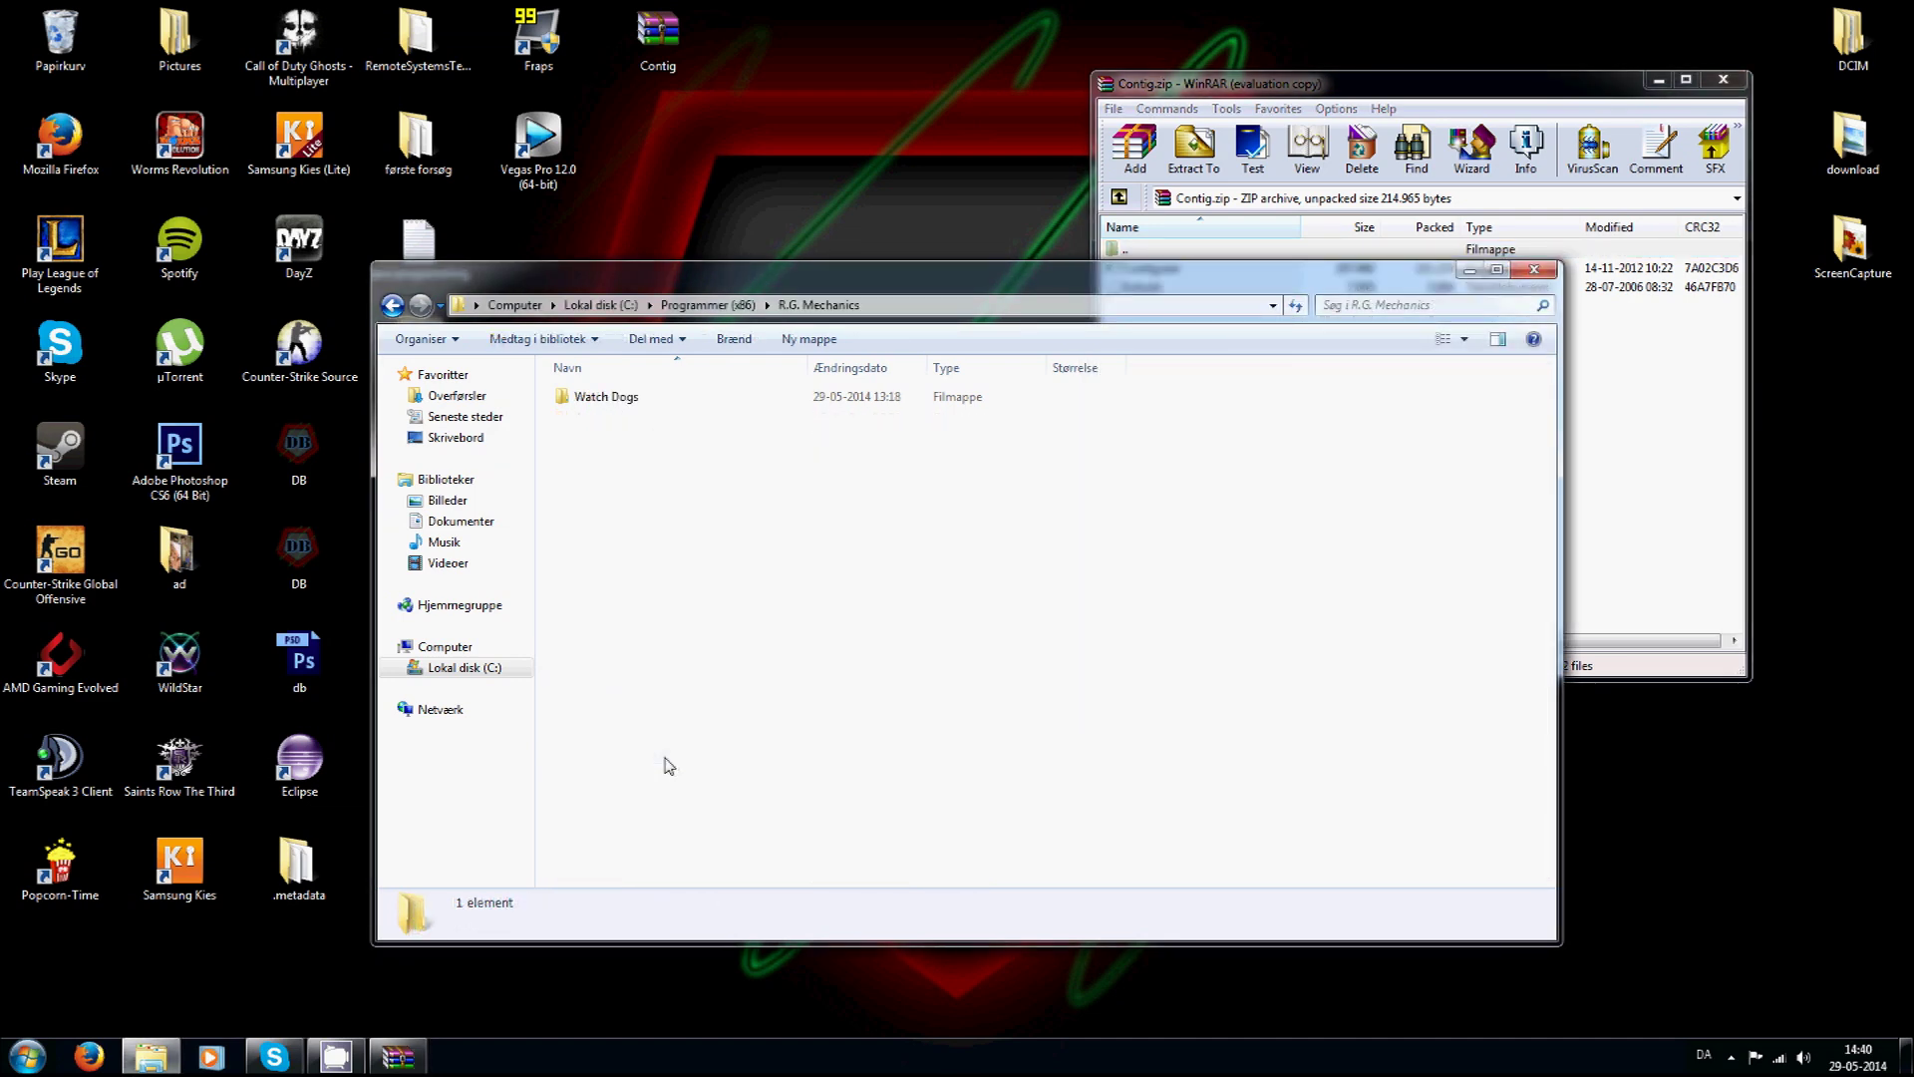
pyautogui.click(1607, 361)
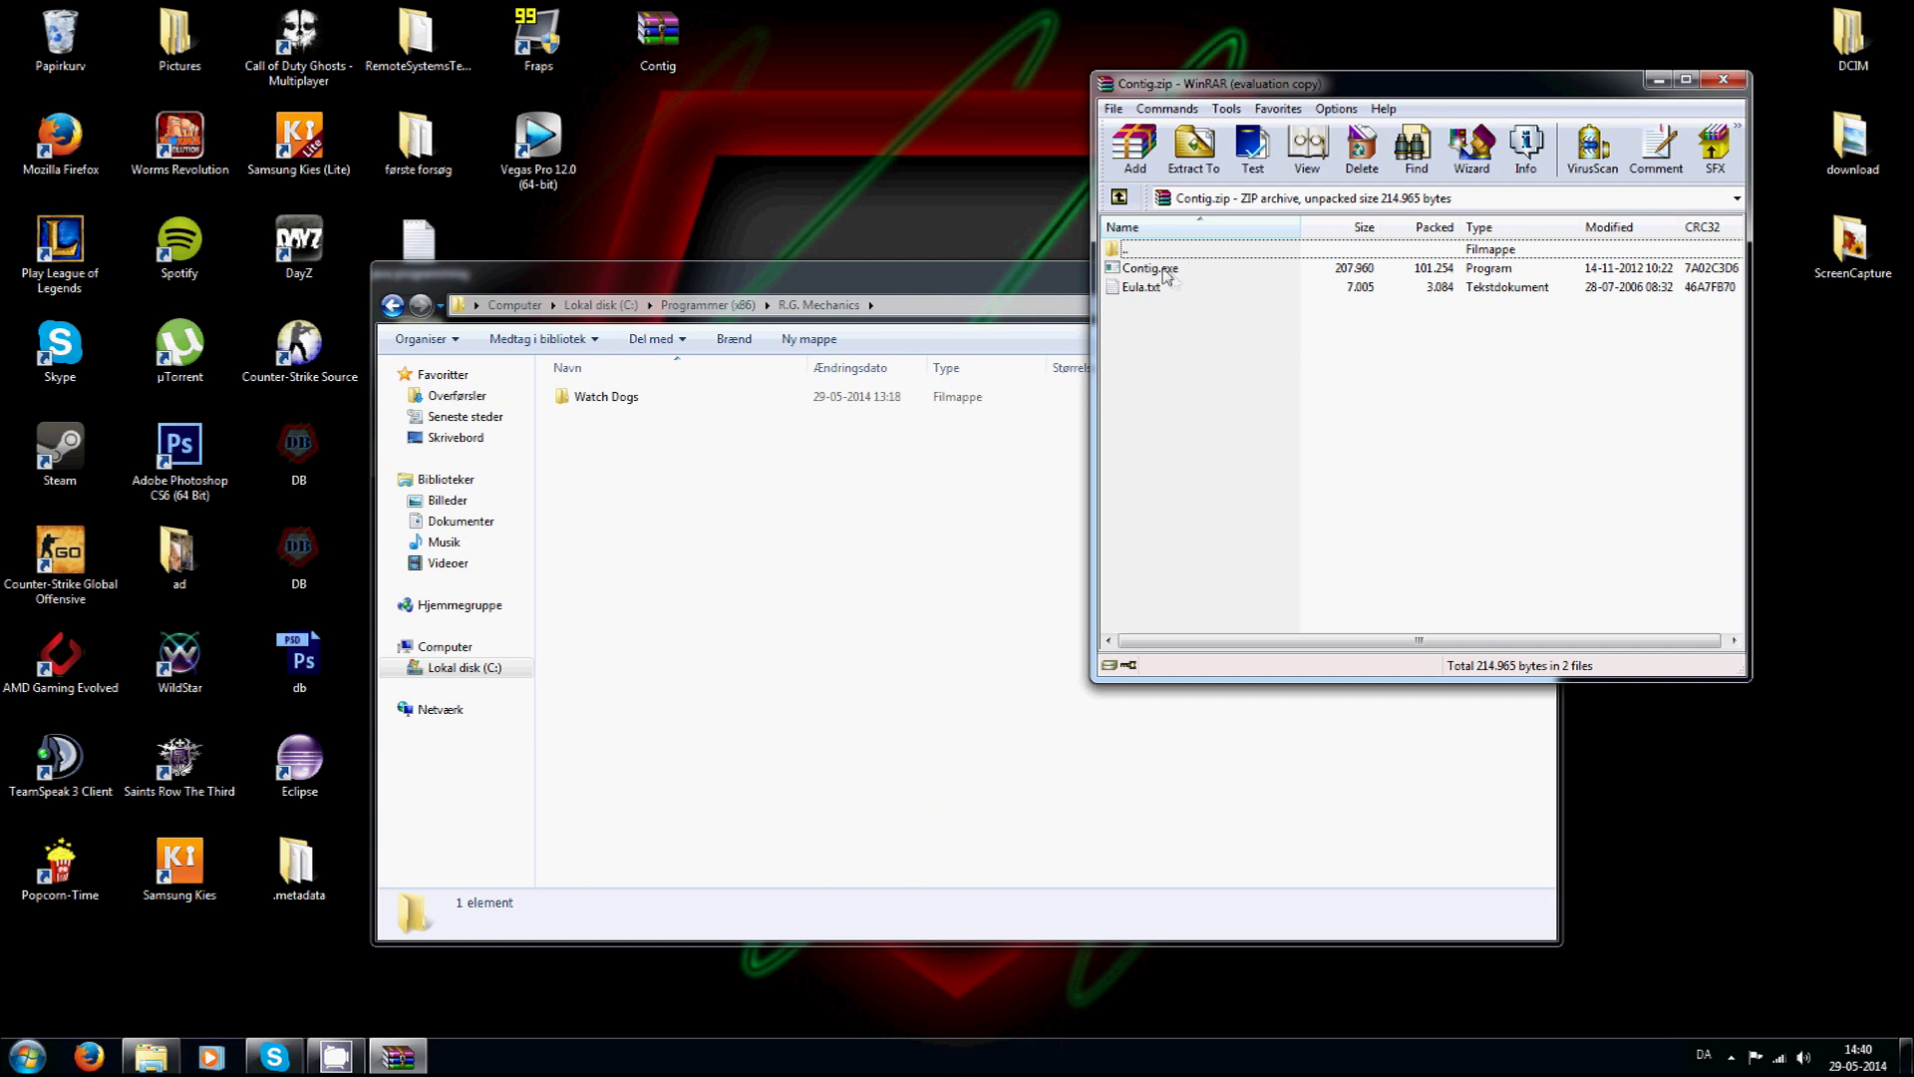
pyautogui.moveTo(1166, 276); pyautogui.dragTo(1124, 287)
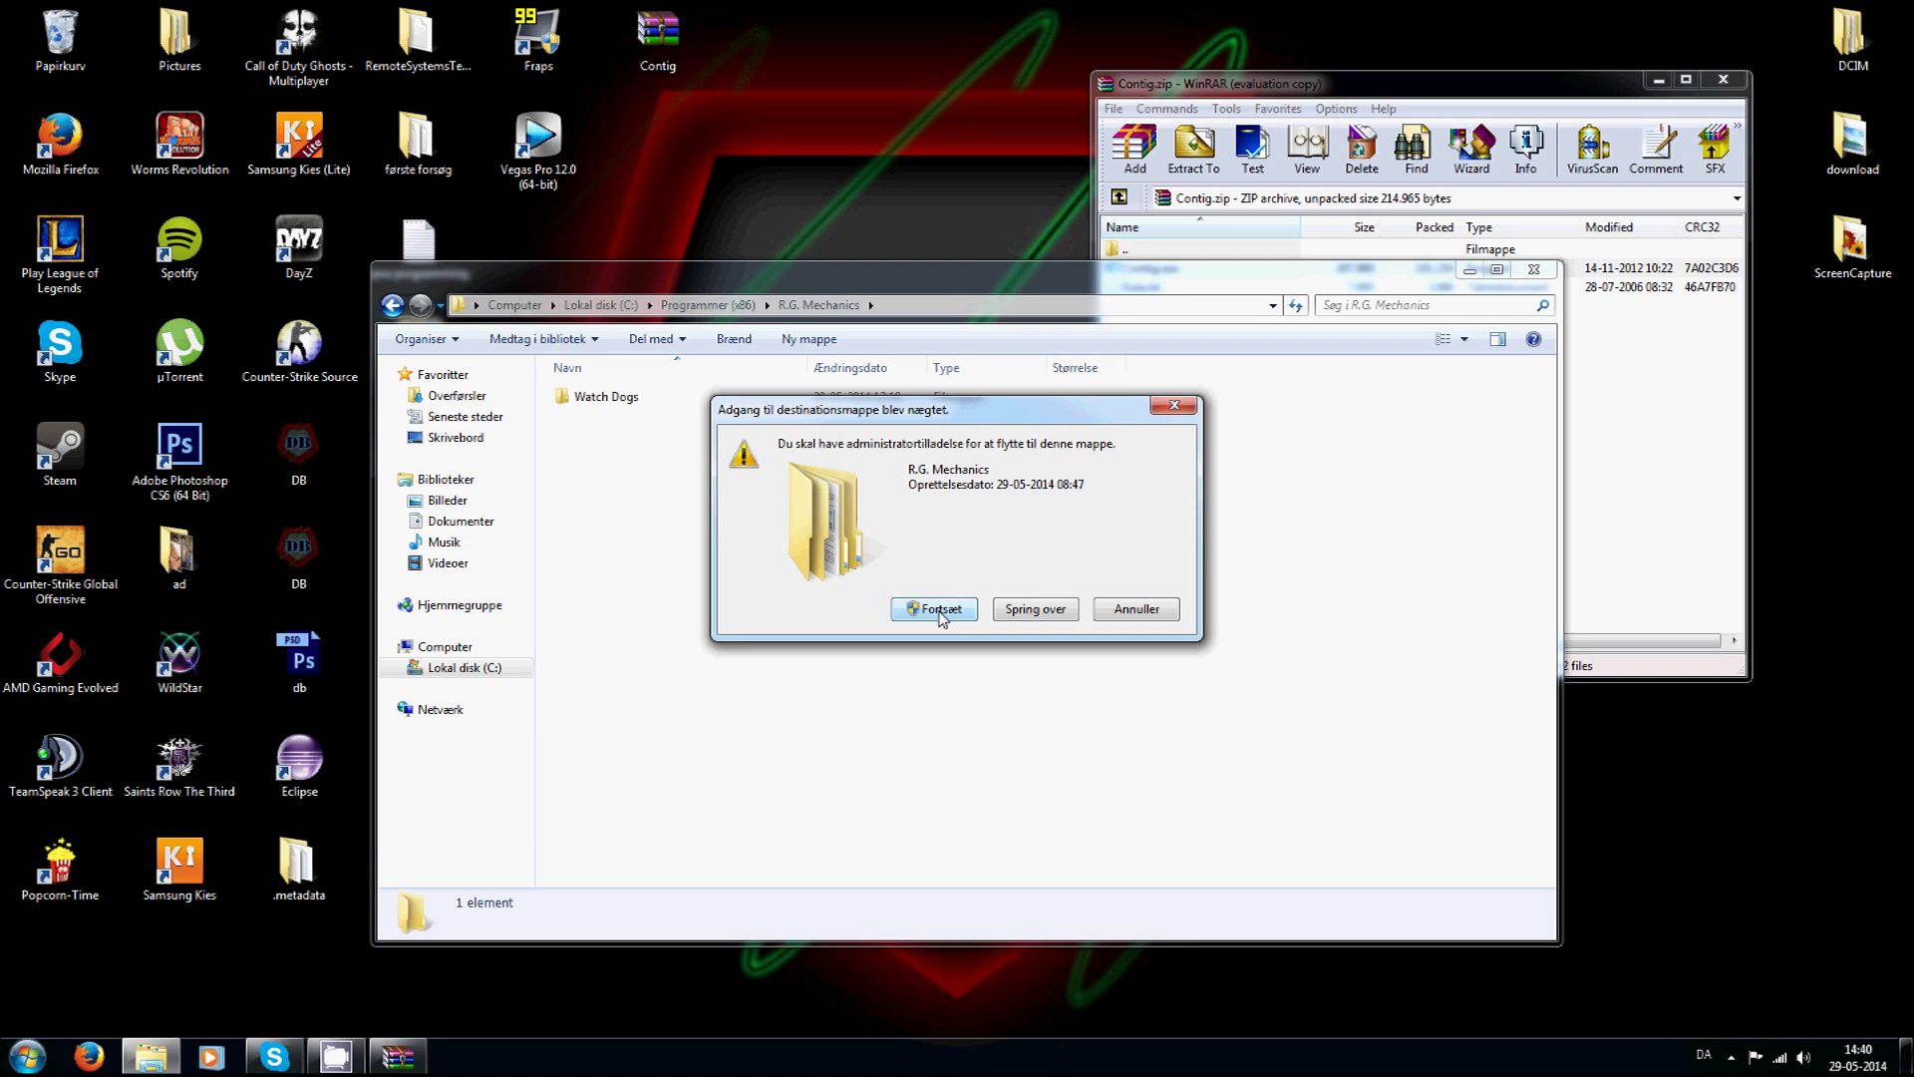
pyautogui.click(940, 610)
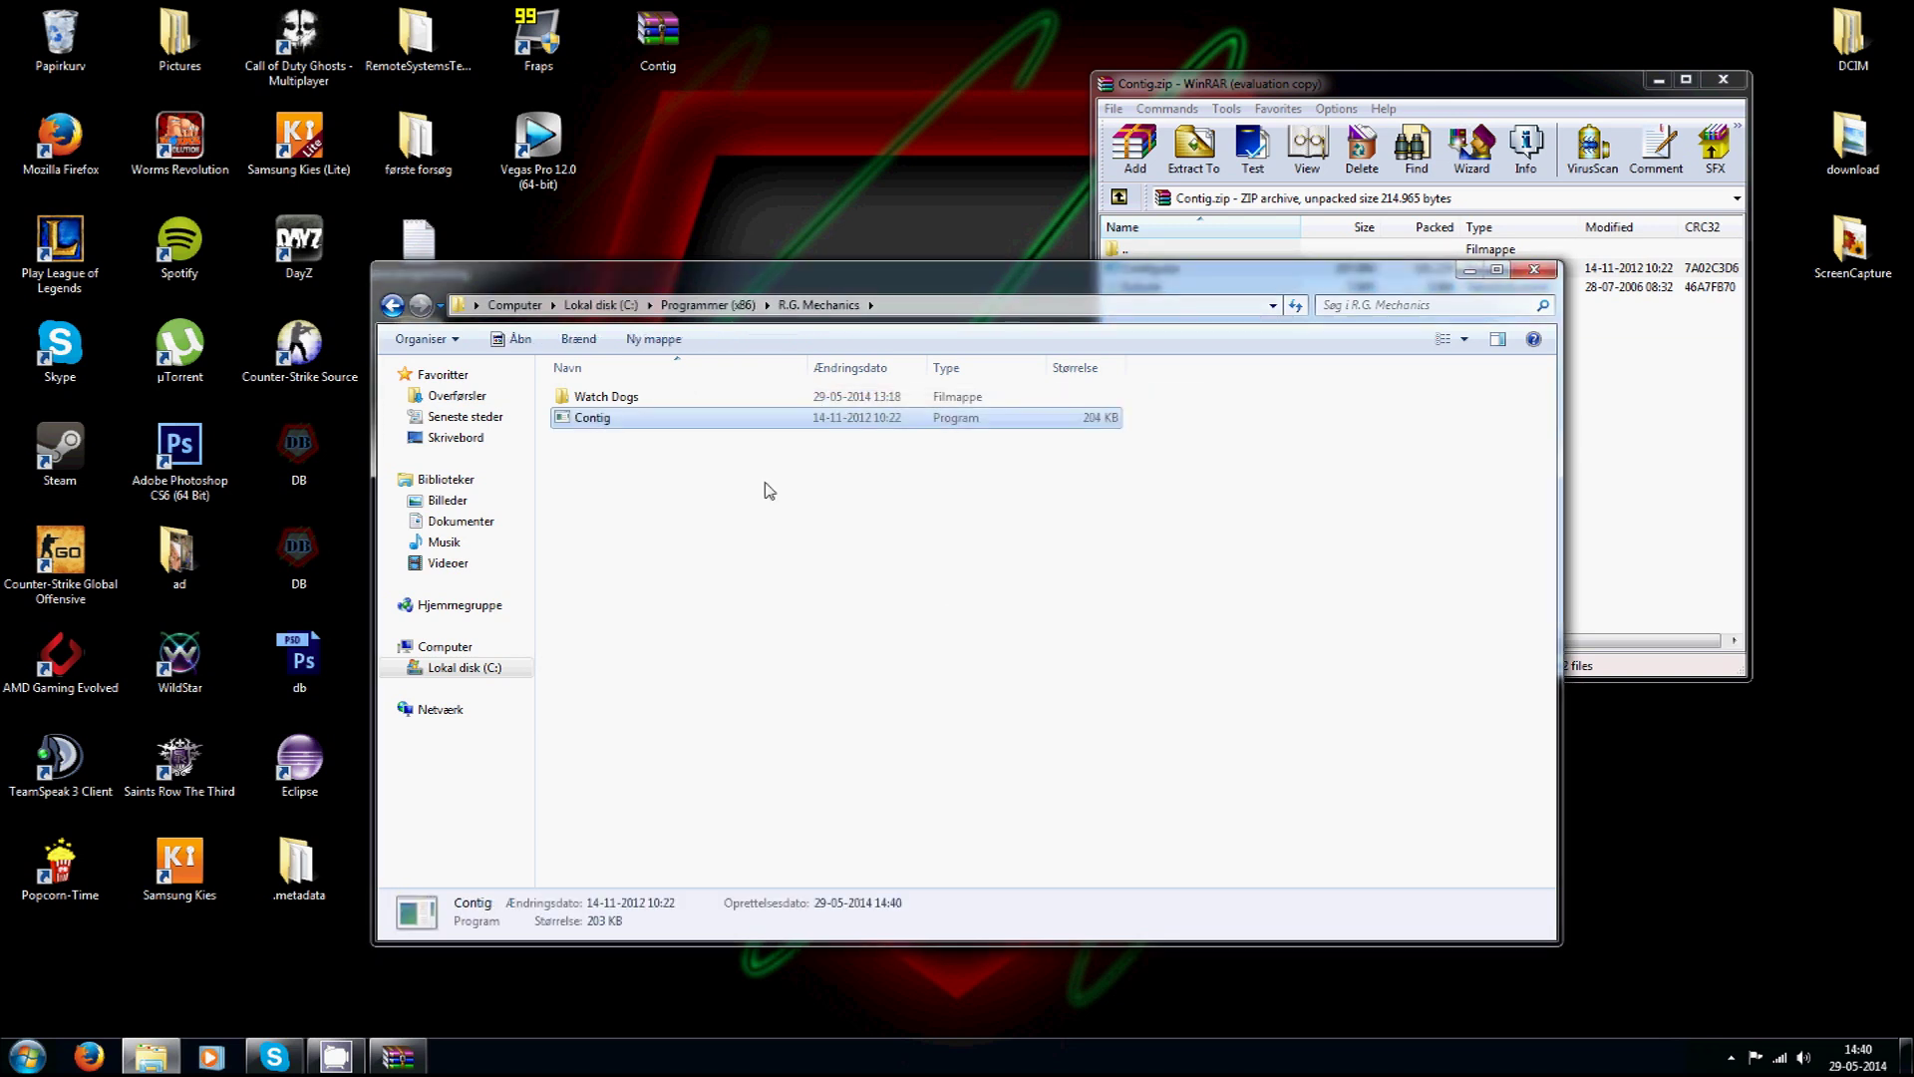
# Create a Contig shortcut and place it on the desktop.
pyautogui.rightClick(598, 427)
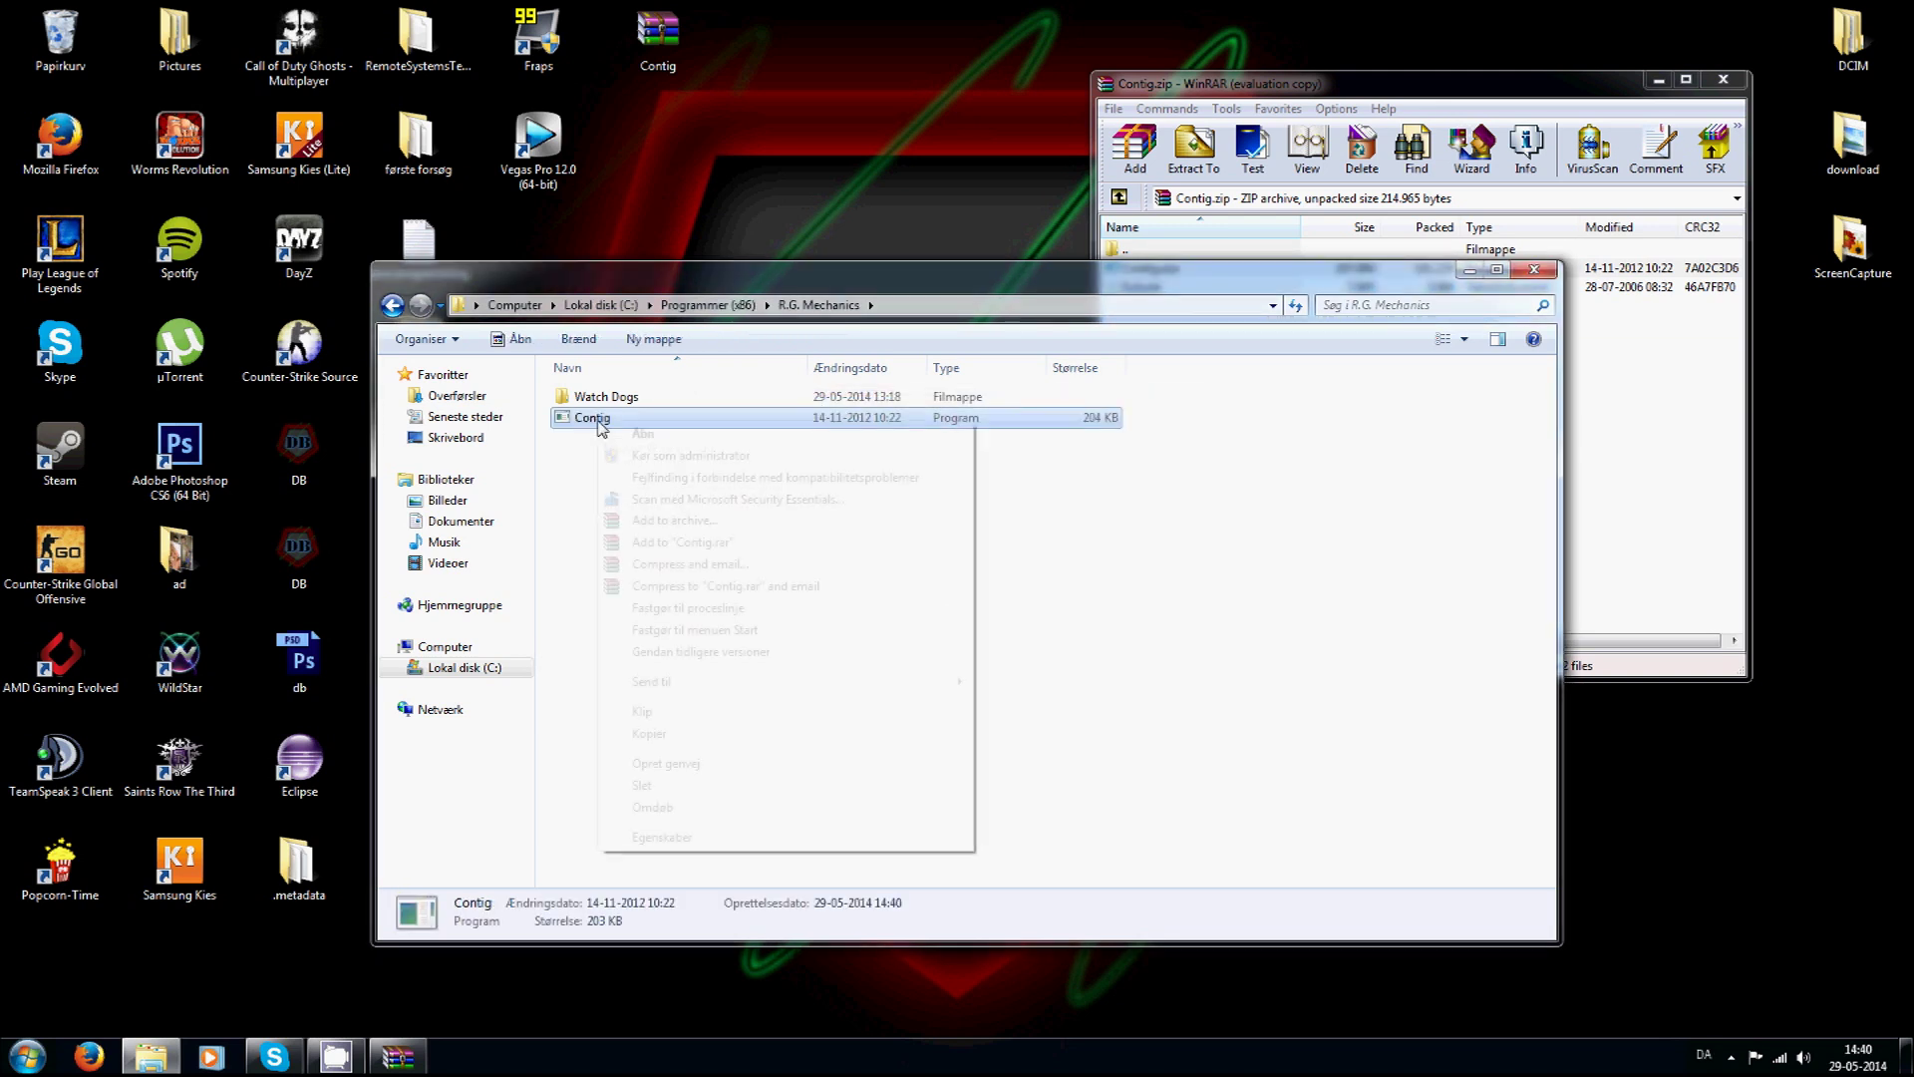
pyautogui.click(724, 766)
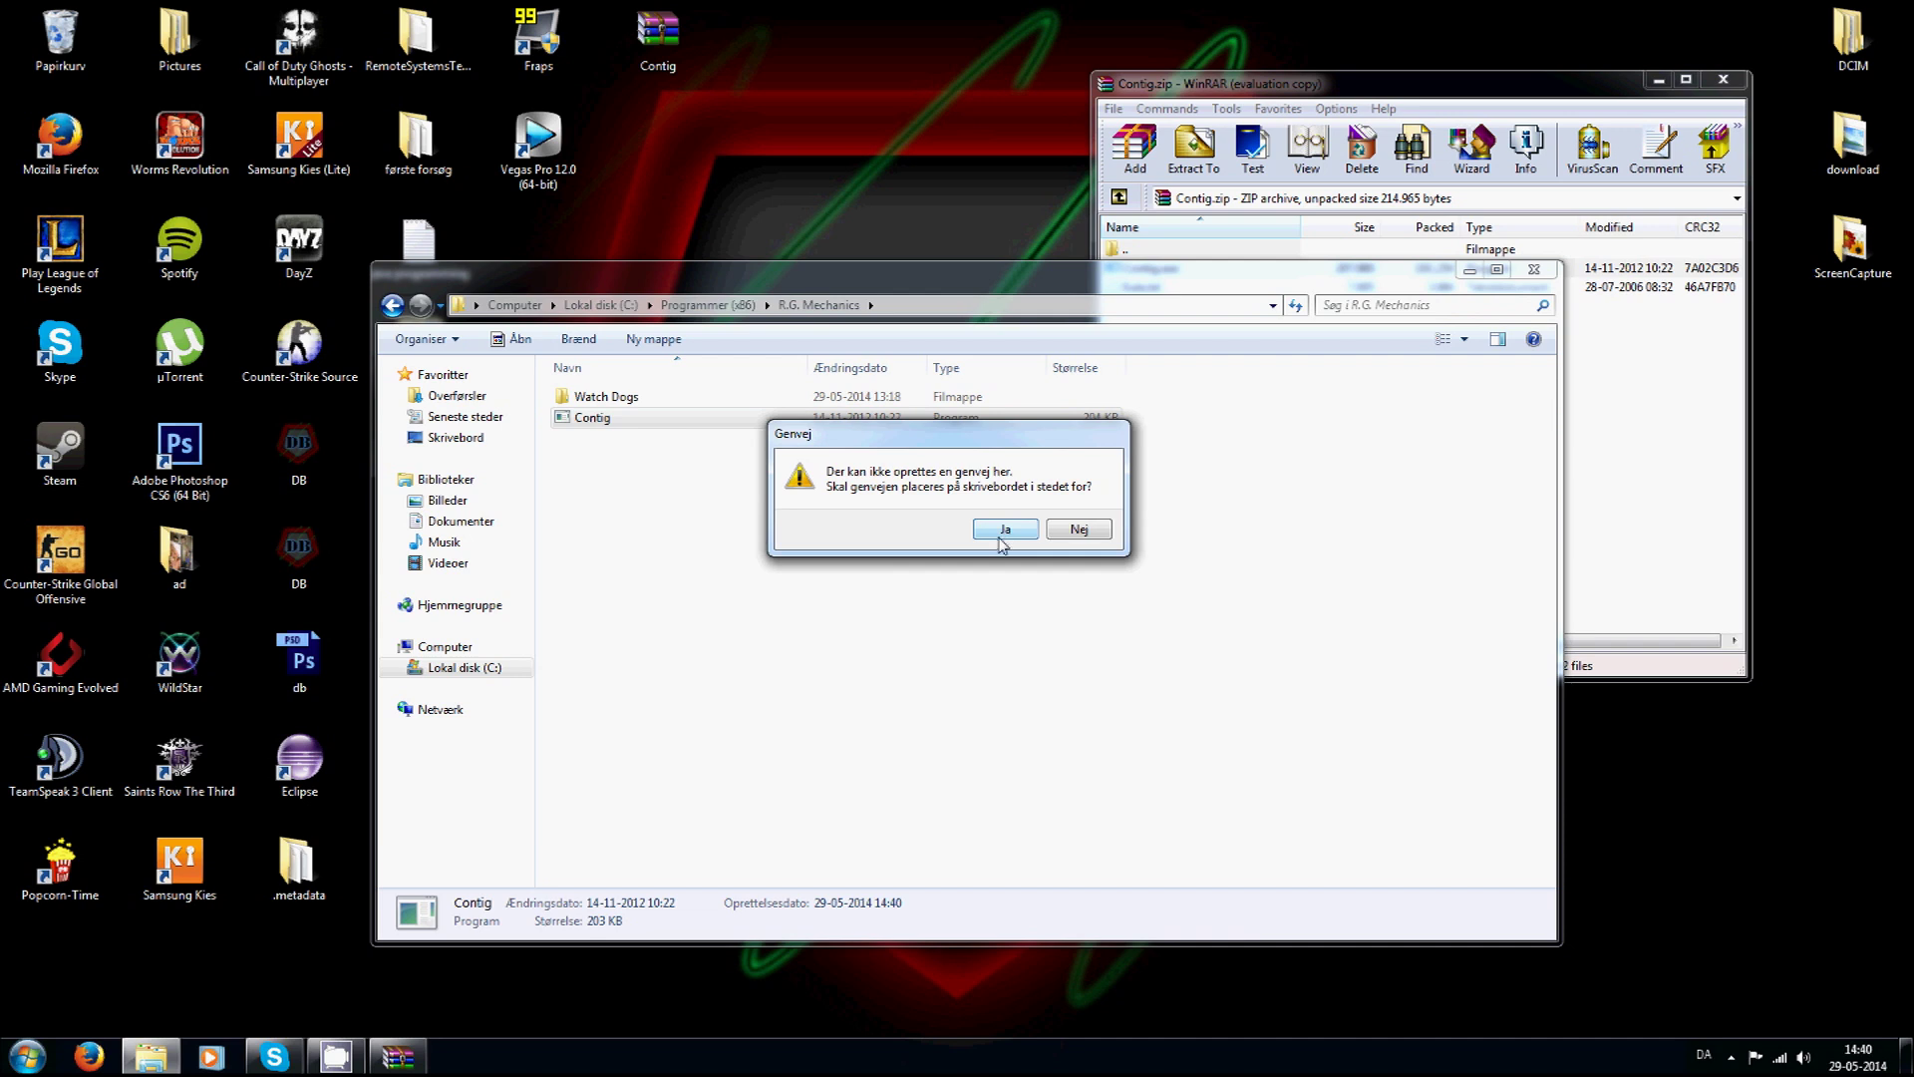
pyautogui.click(998, 529)
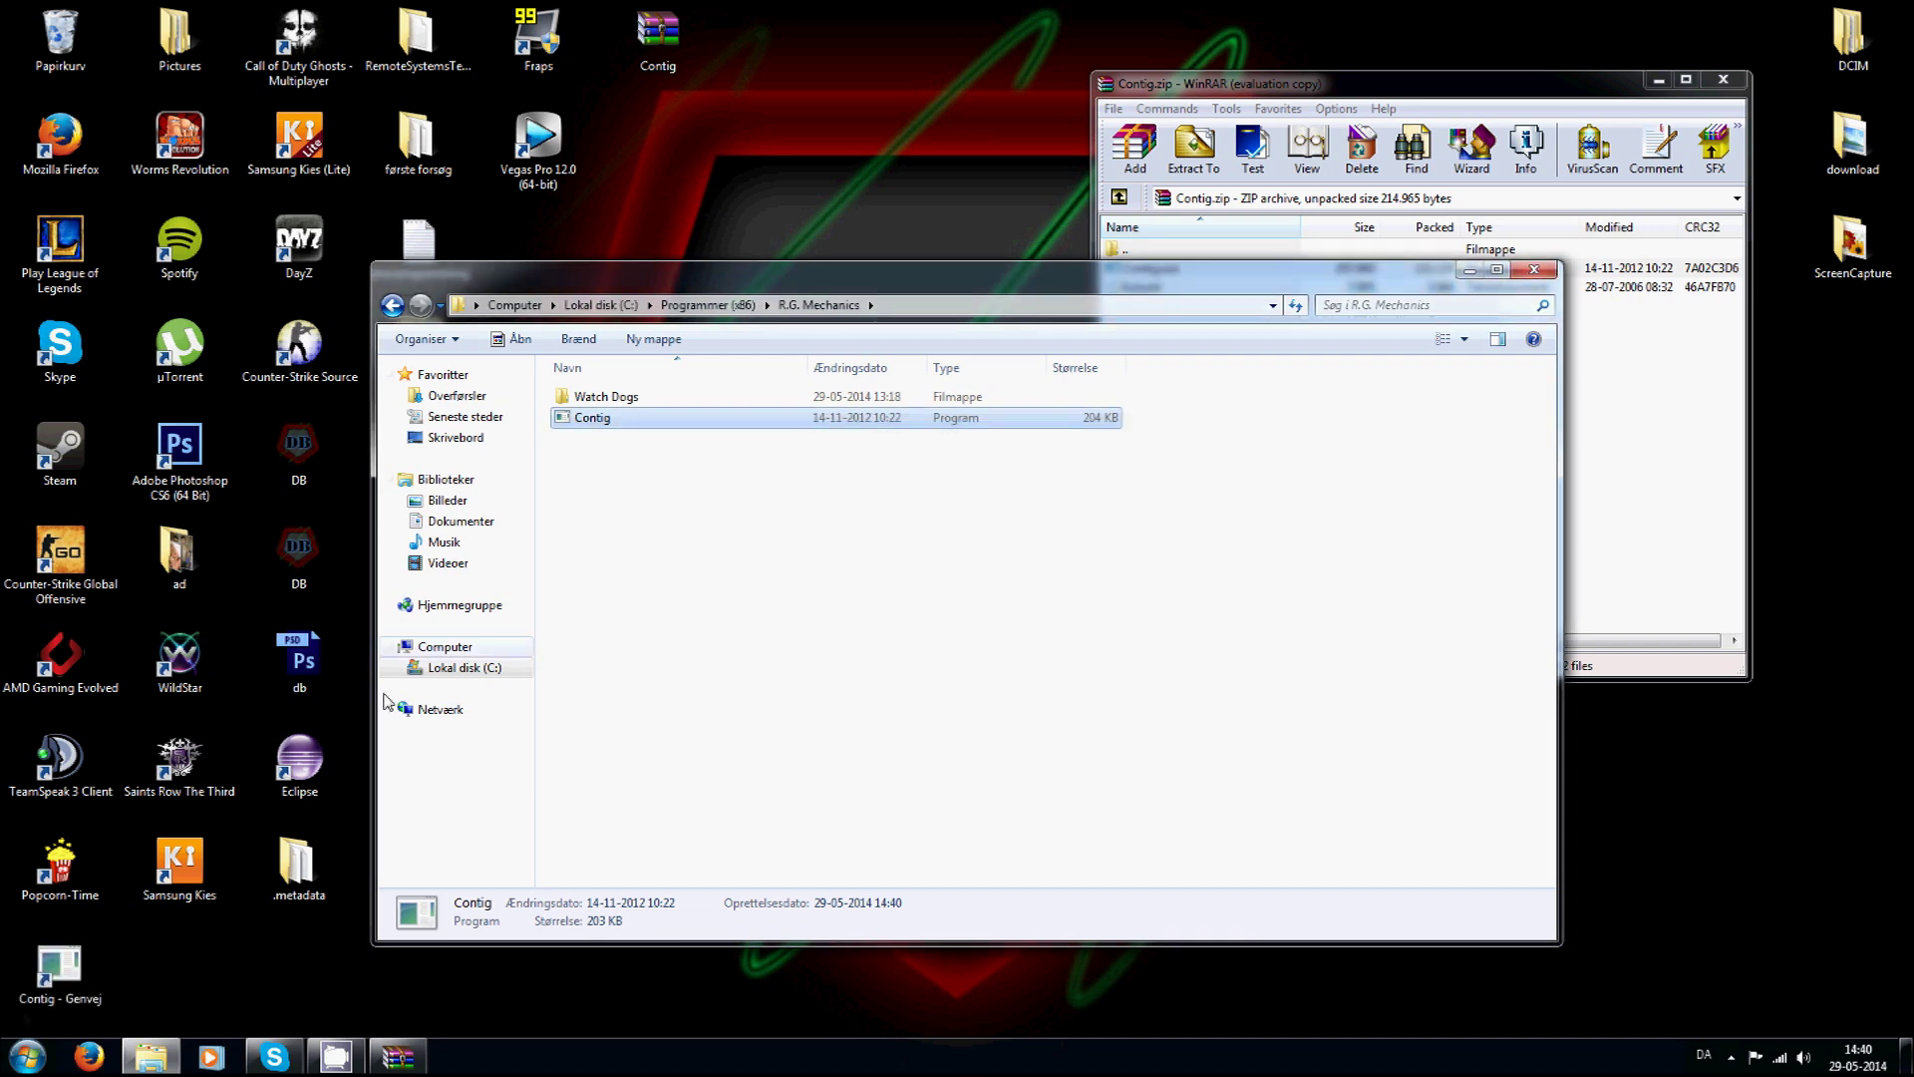
# Close the Contig archive and open the Contig desktop shortcut's Egenskaber.
pyautogui.click(1723, 80)
pyautogui.moveTo(875, 291)
pyautogui.mouseDown()
pyautogui.moveTo(1218, 200)
pyautogui.moveTo(1221, 36)
pyautogui.mouseUp()
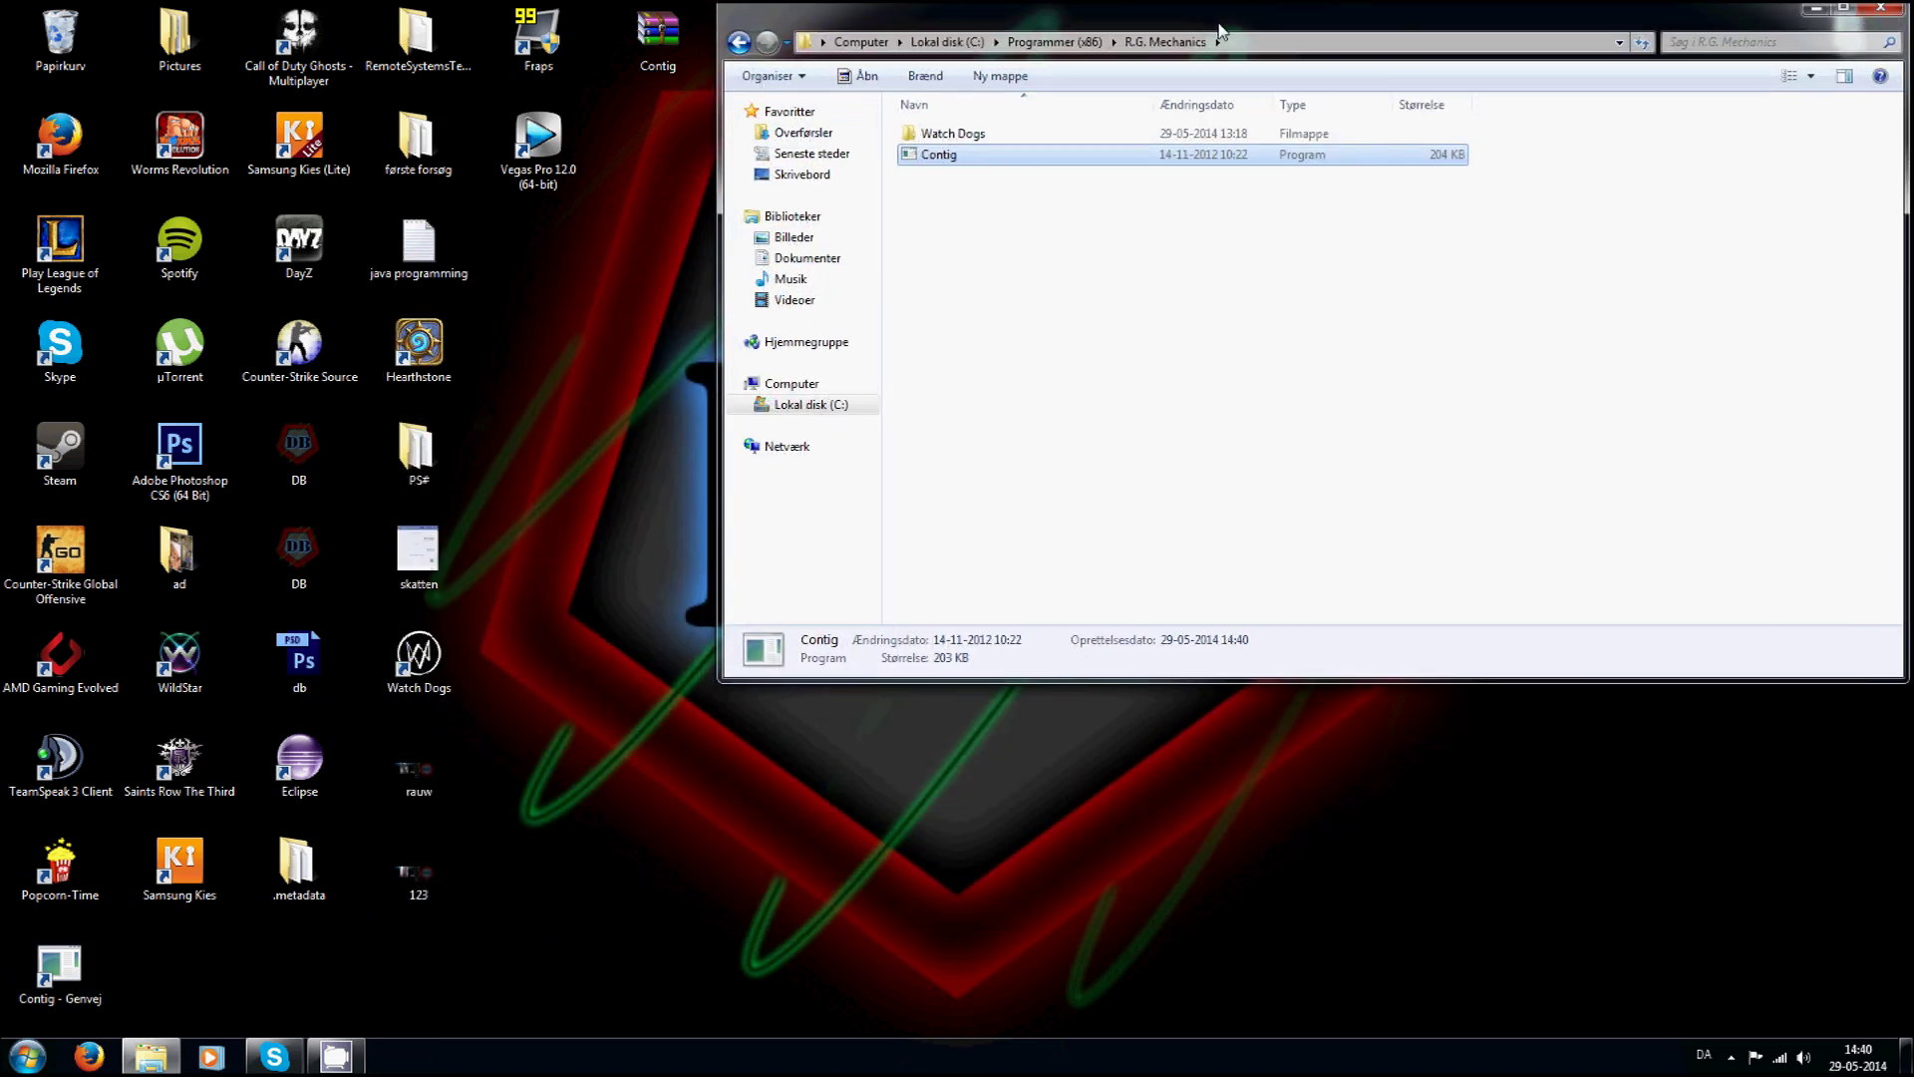
pyautogui.rightClick(34, 990)
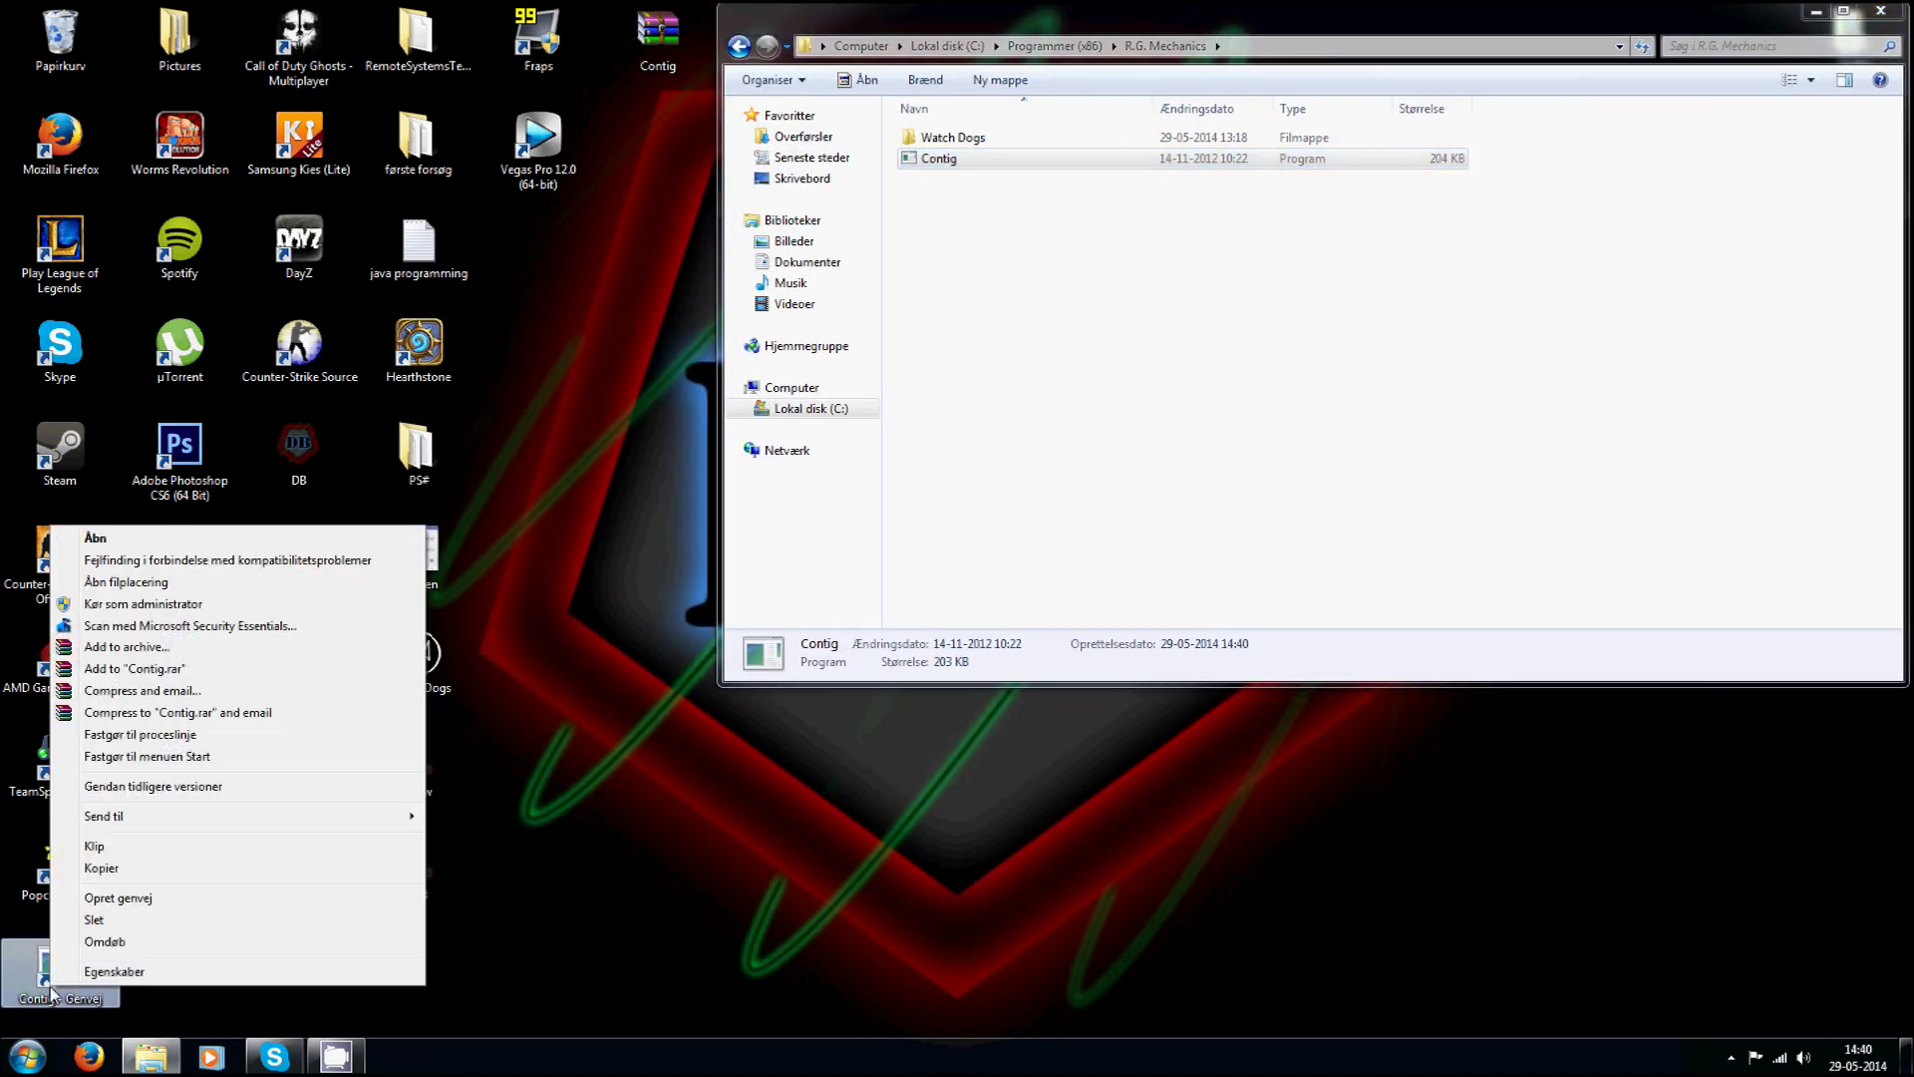
pyautogui.click(35, 990)
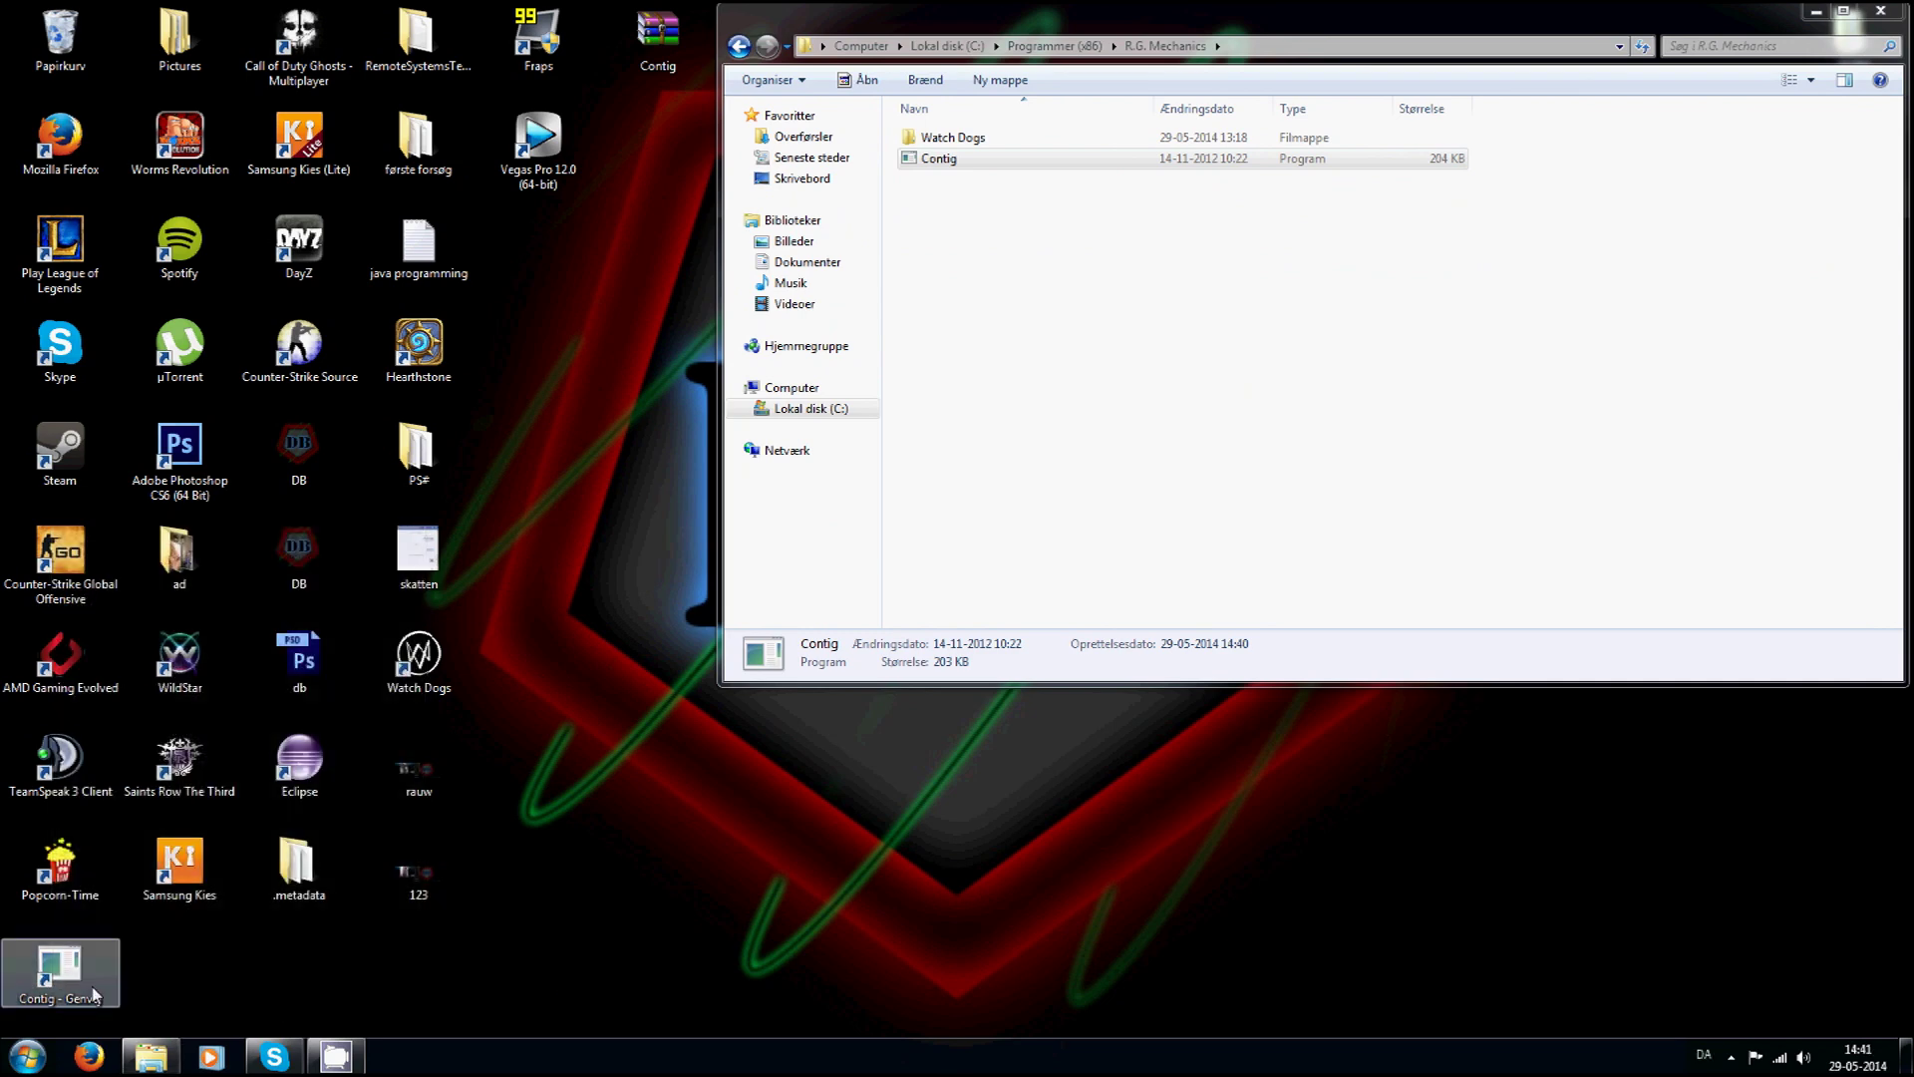
pyautogui.rightClick(78, 978)
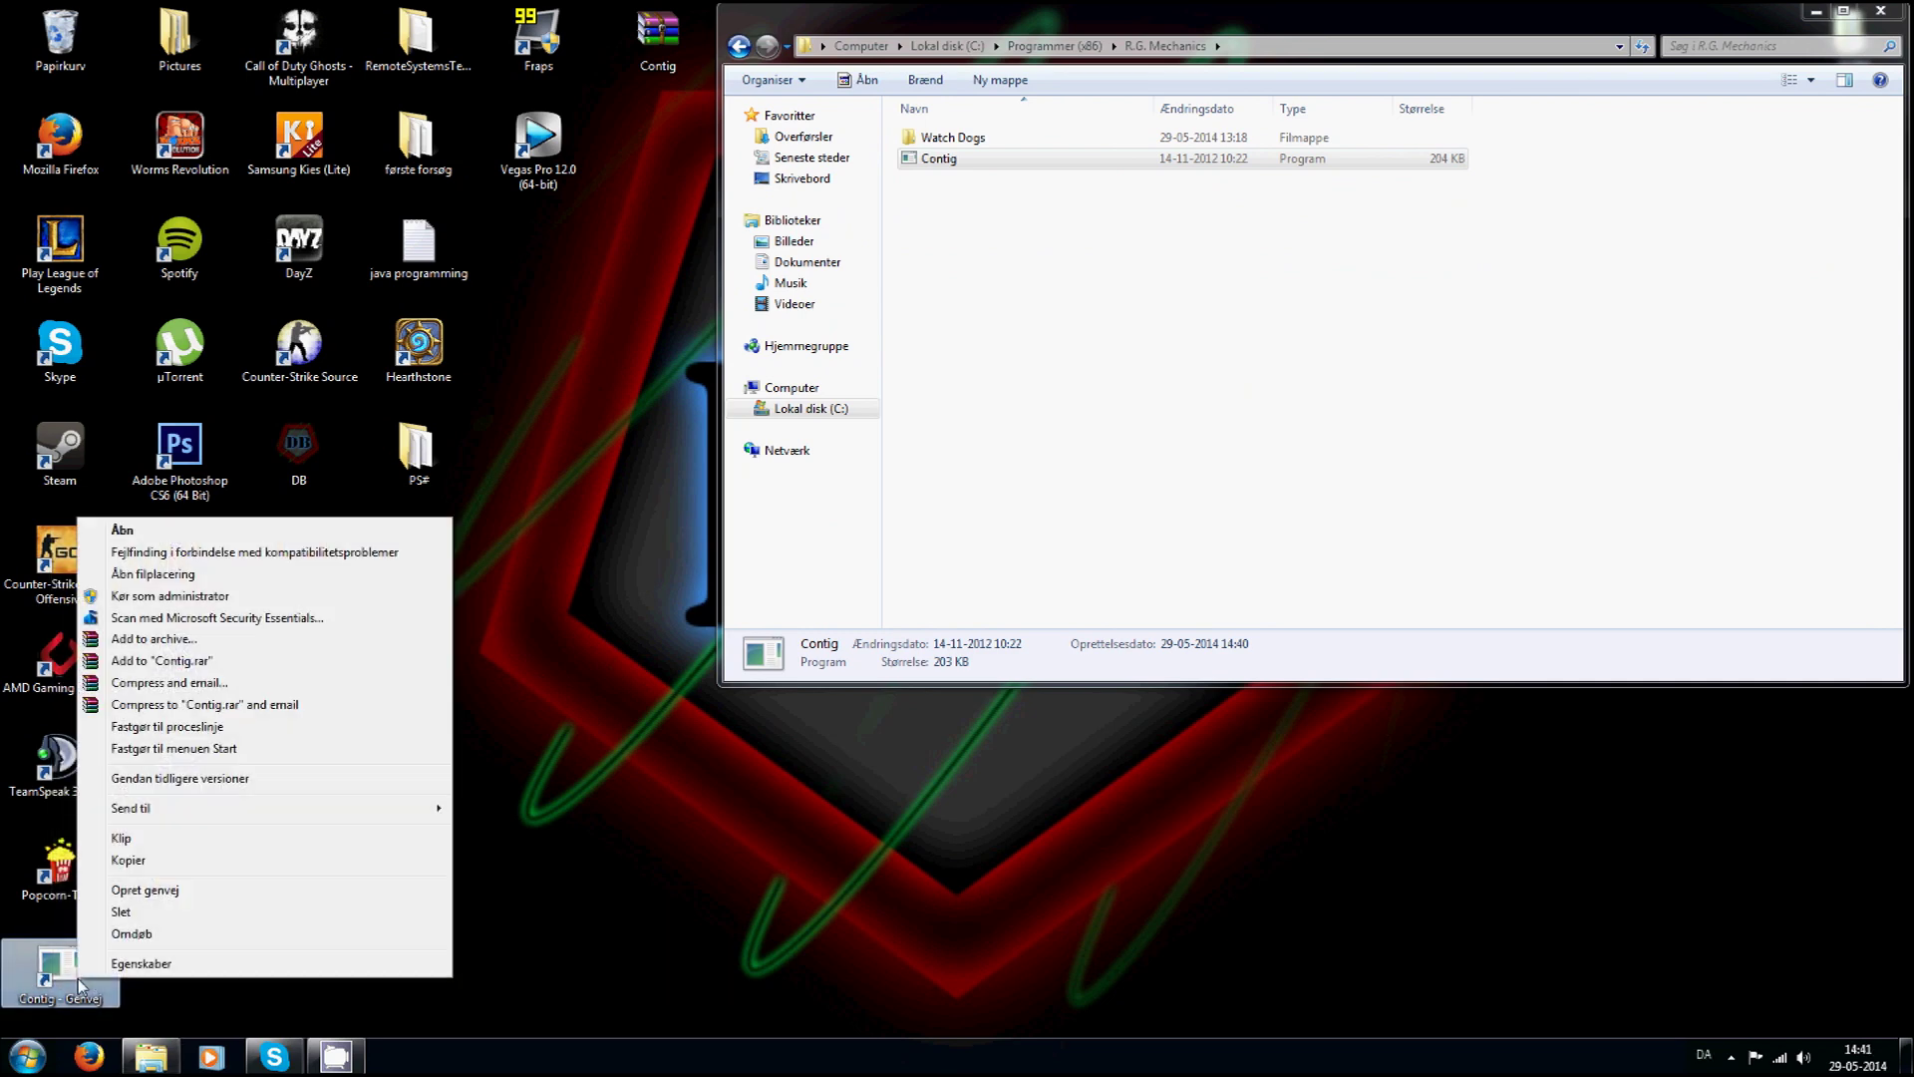
pyautogui.click(153, 965)
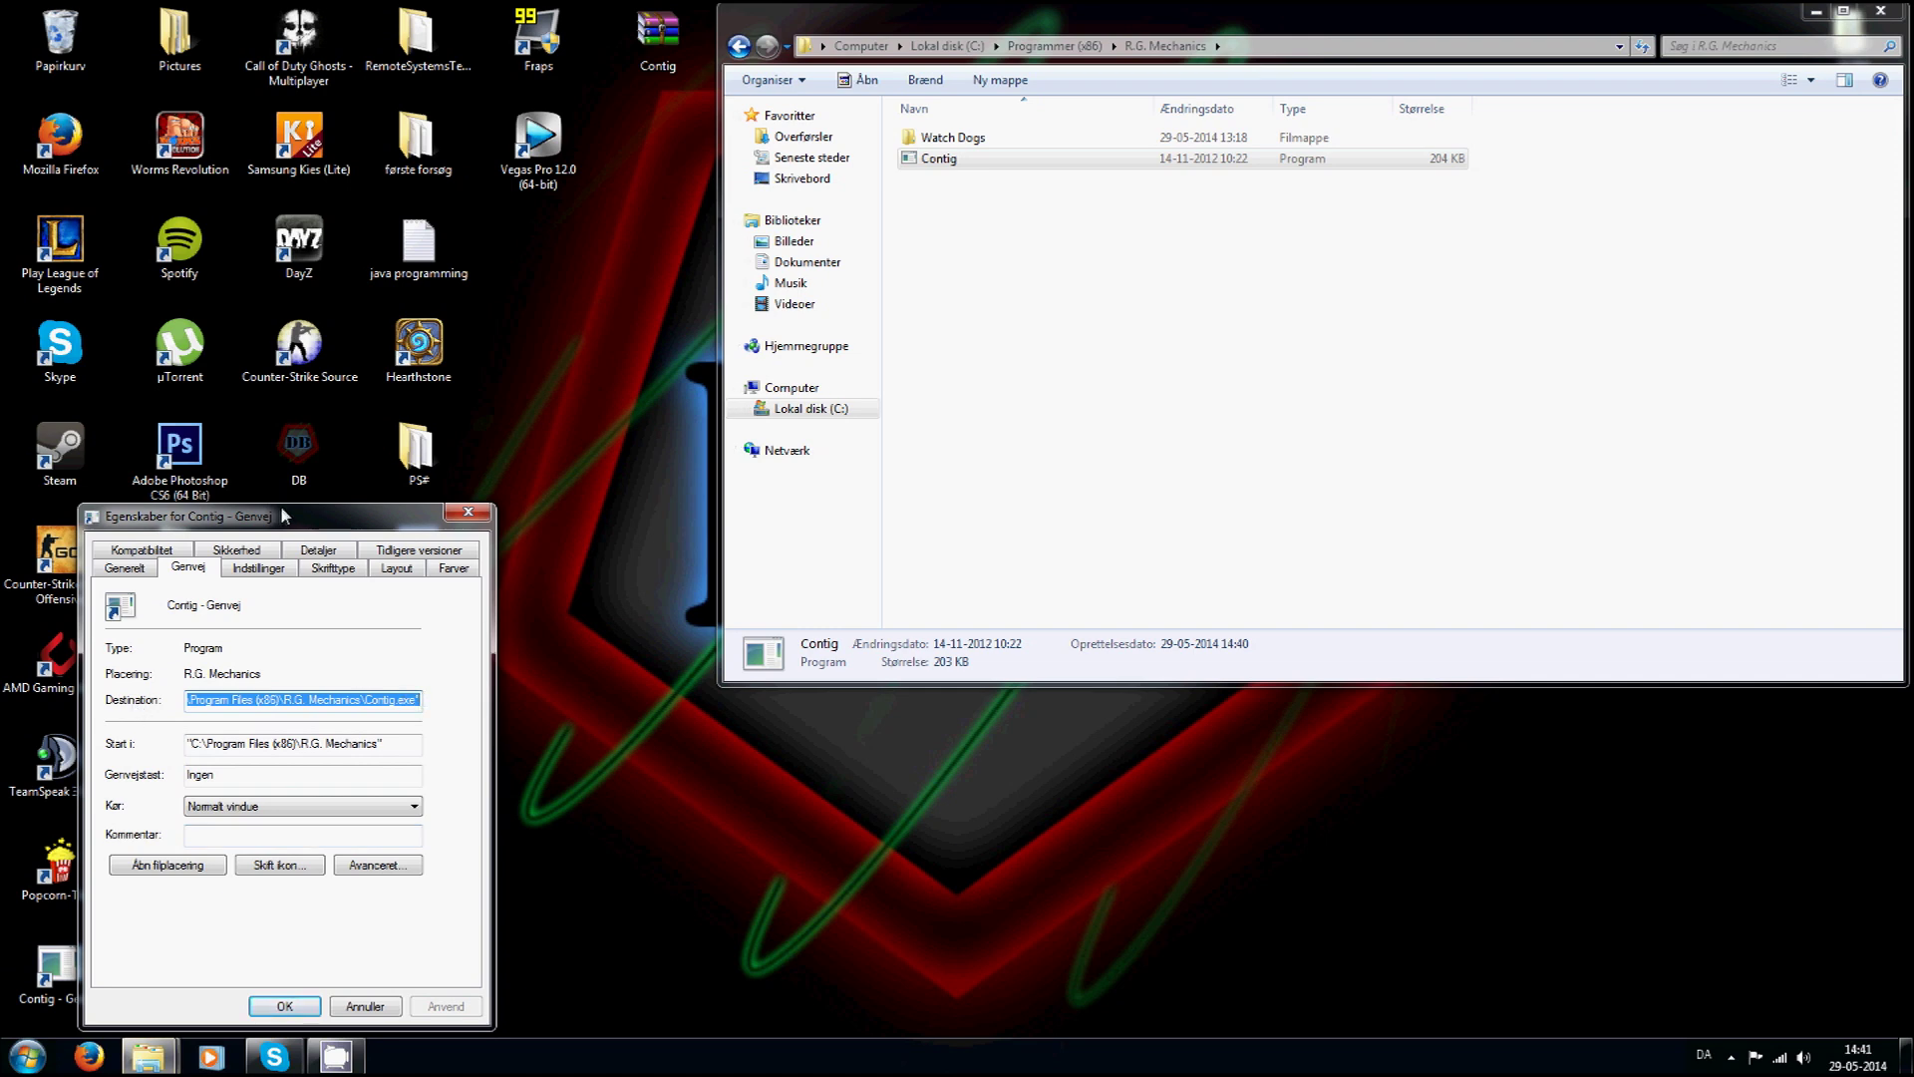
# Append -s after Contig.exe in the shortcut's Destination and apply the change.
pyautogui.moveTo(280, 509); pyautogui.dragTo(387, 440)
pyautogui.click(529, 634)
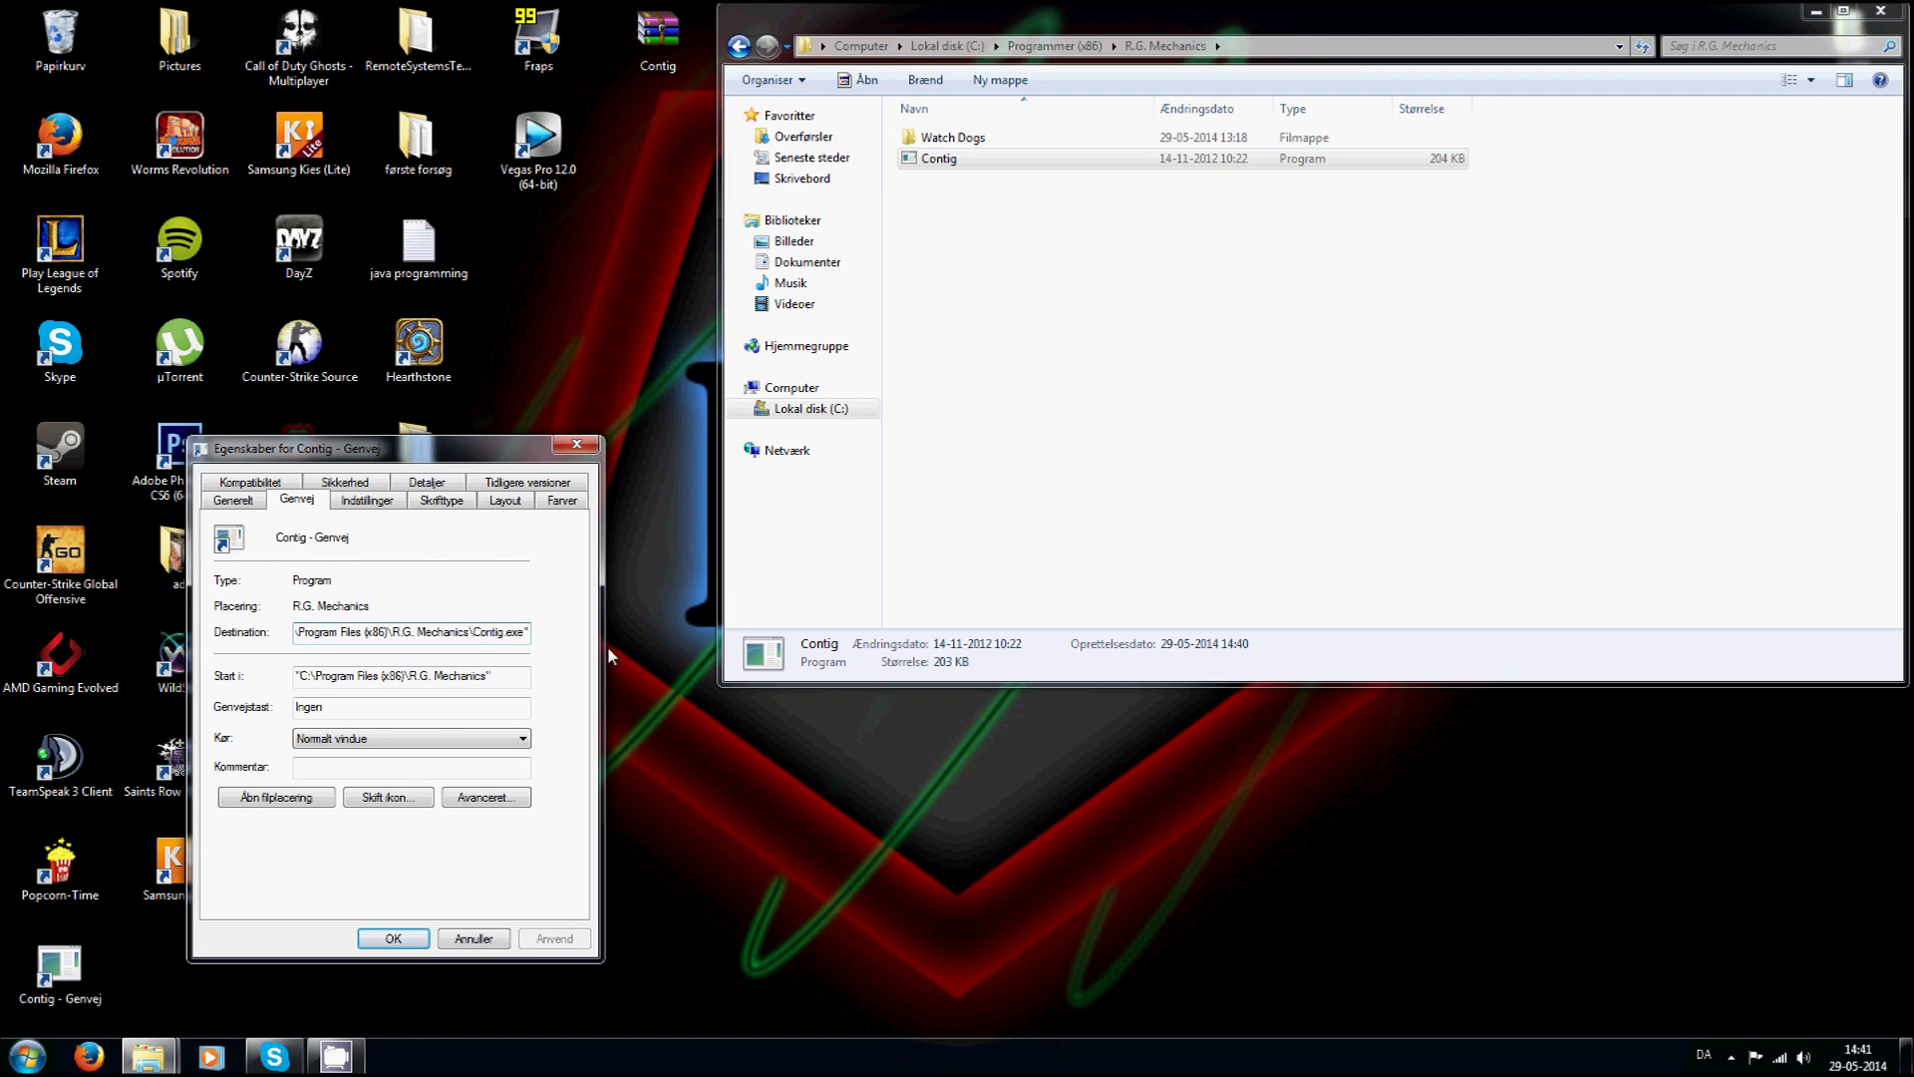
pyautogui.write('-')
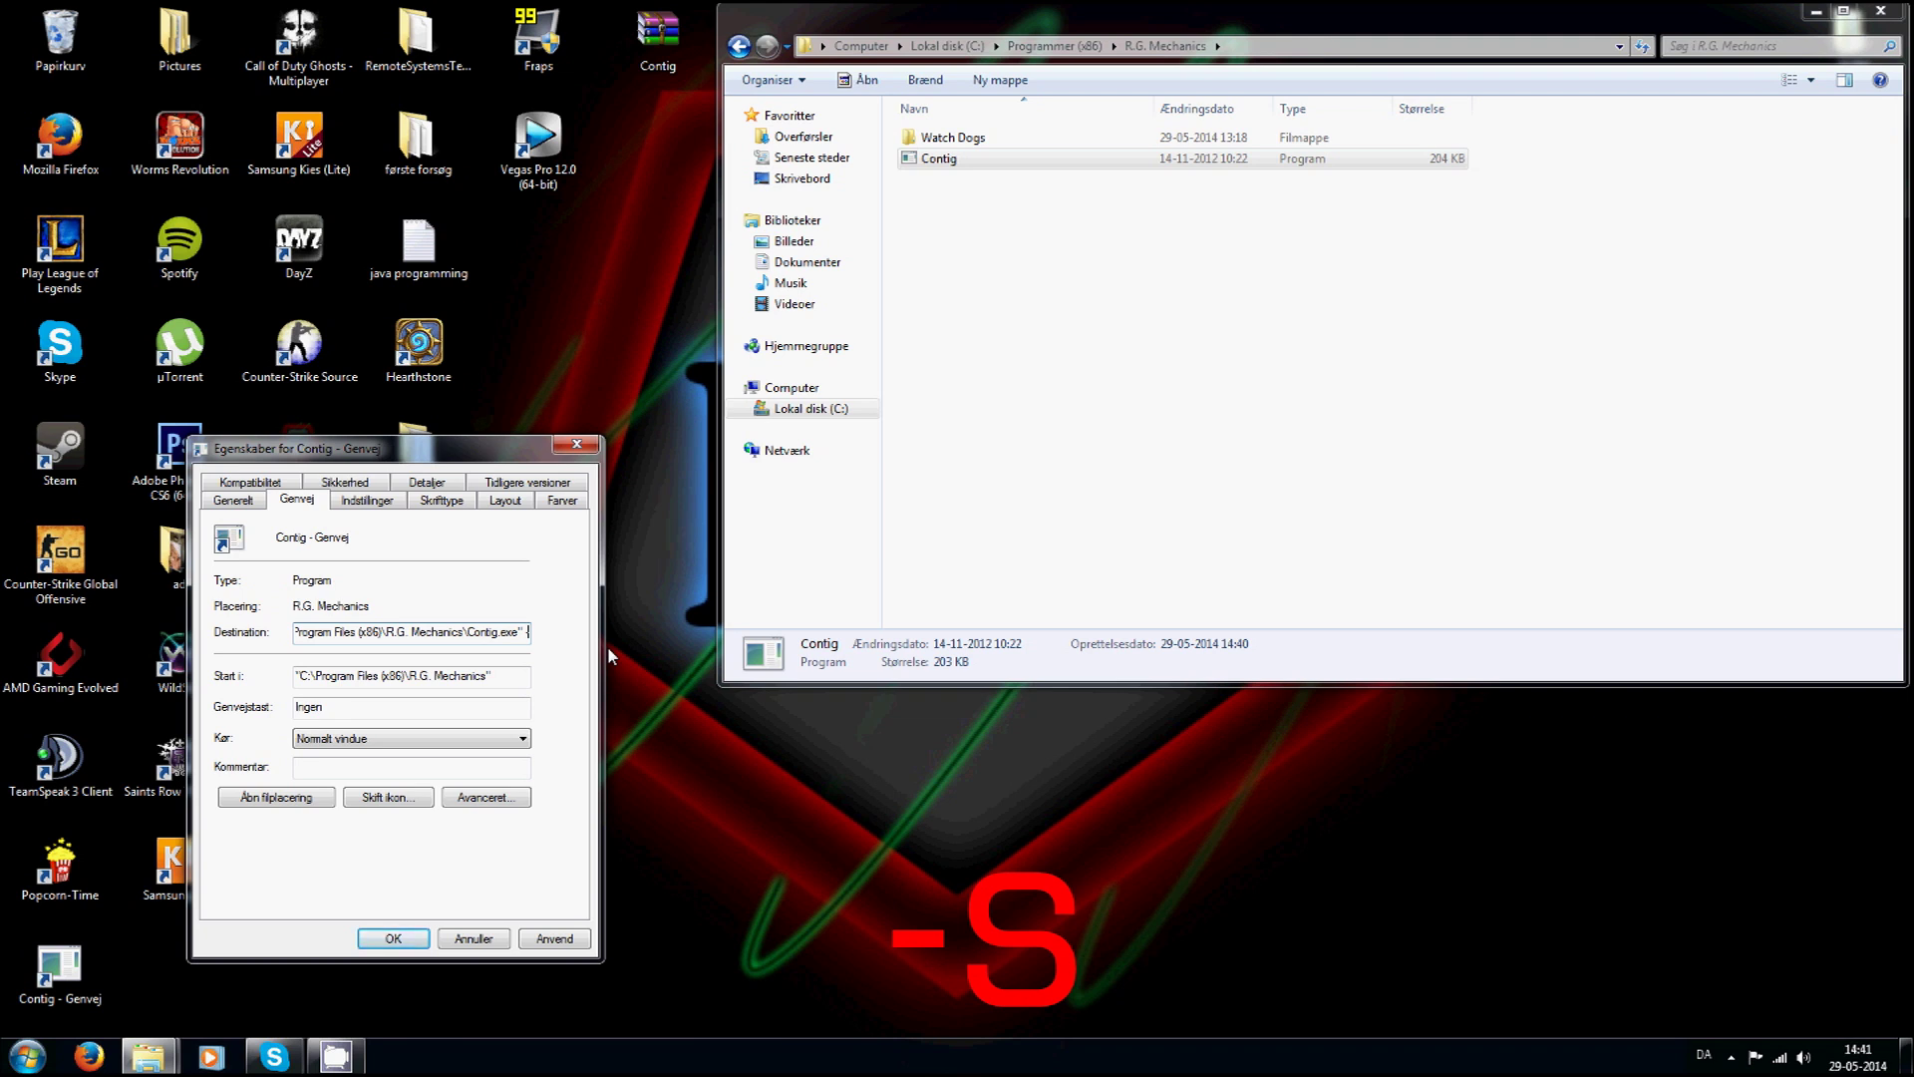
pyautogui.write('s')
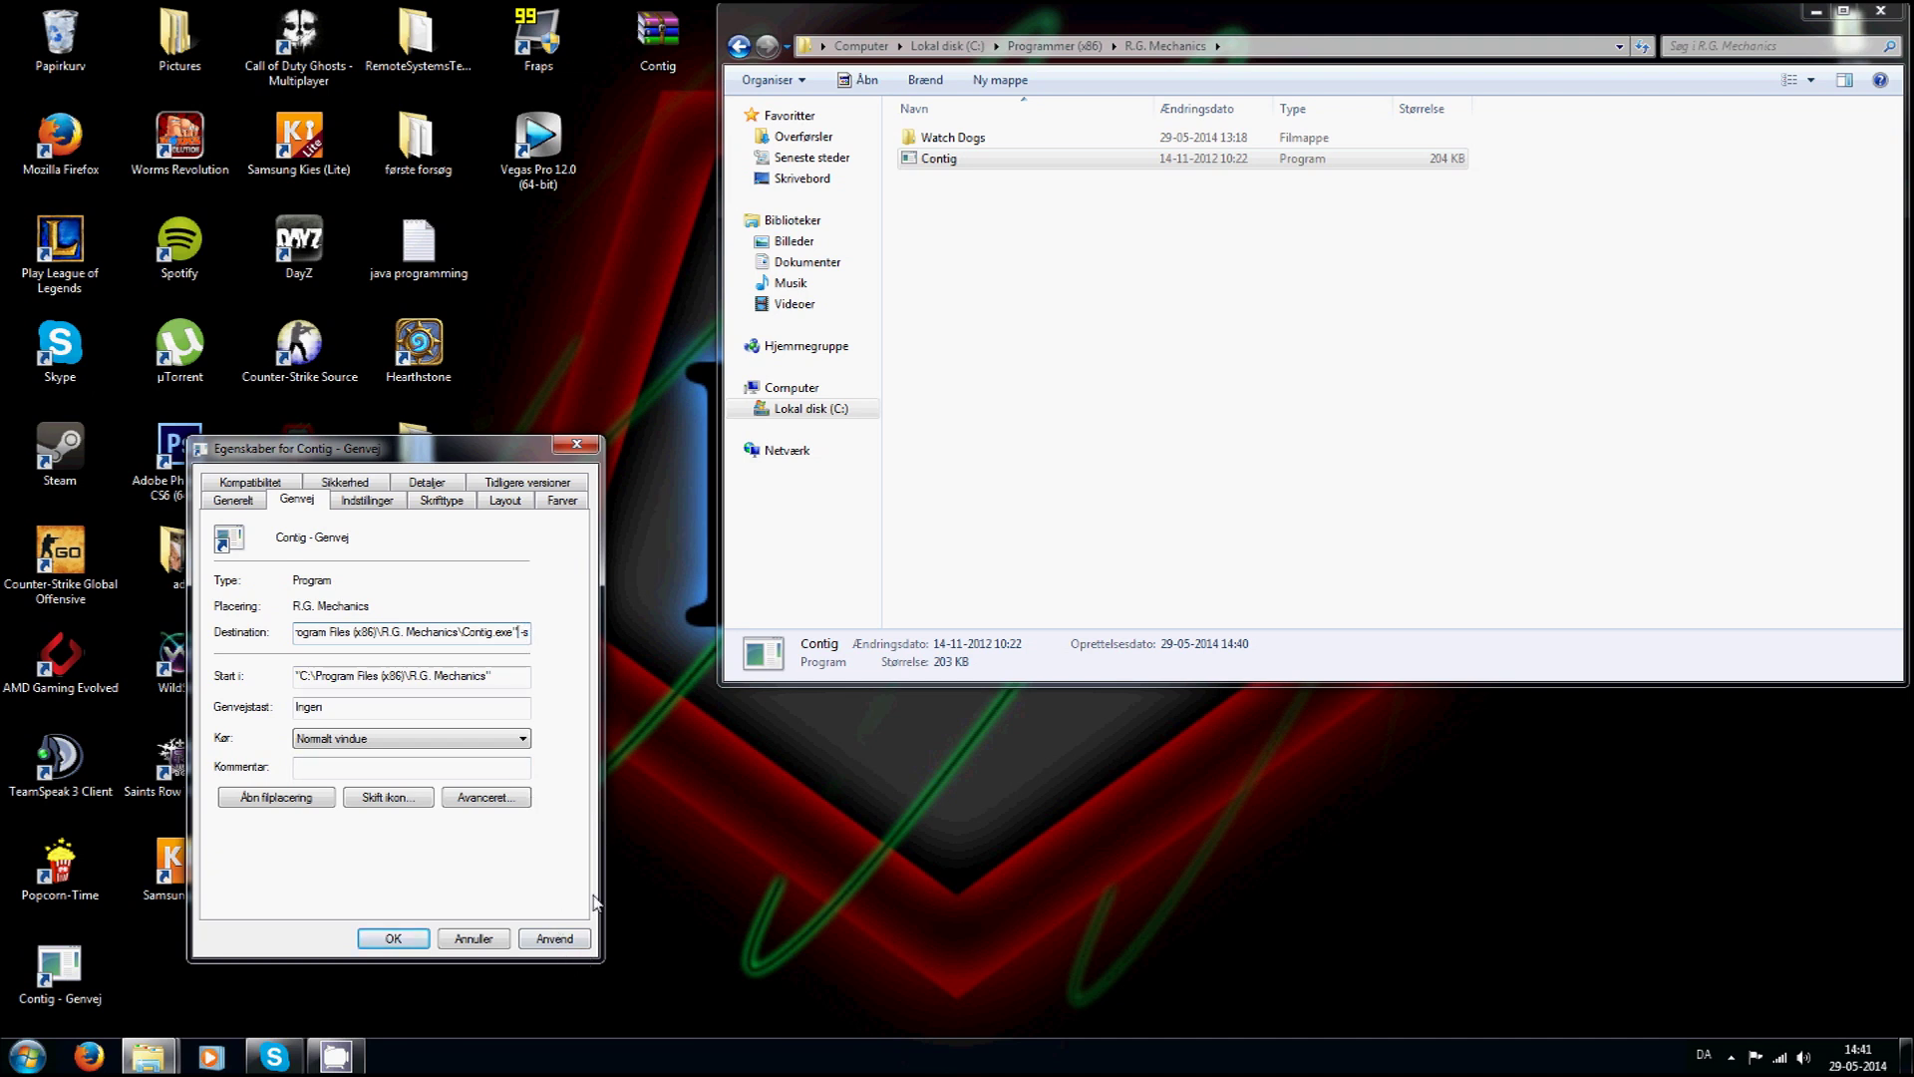
pyautogui.click(554, 940)
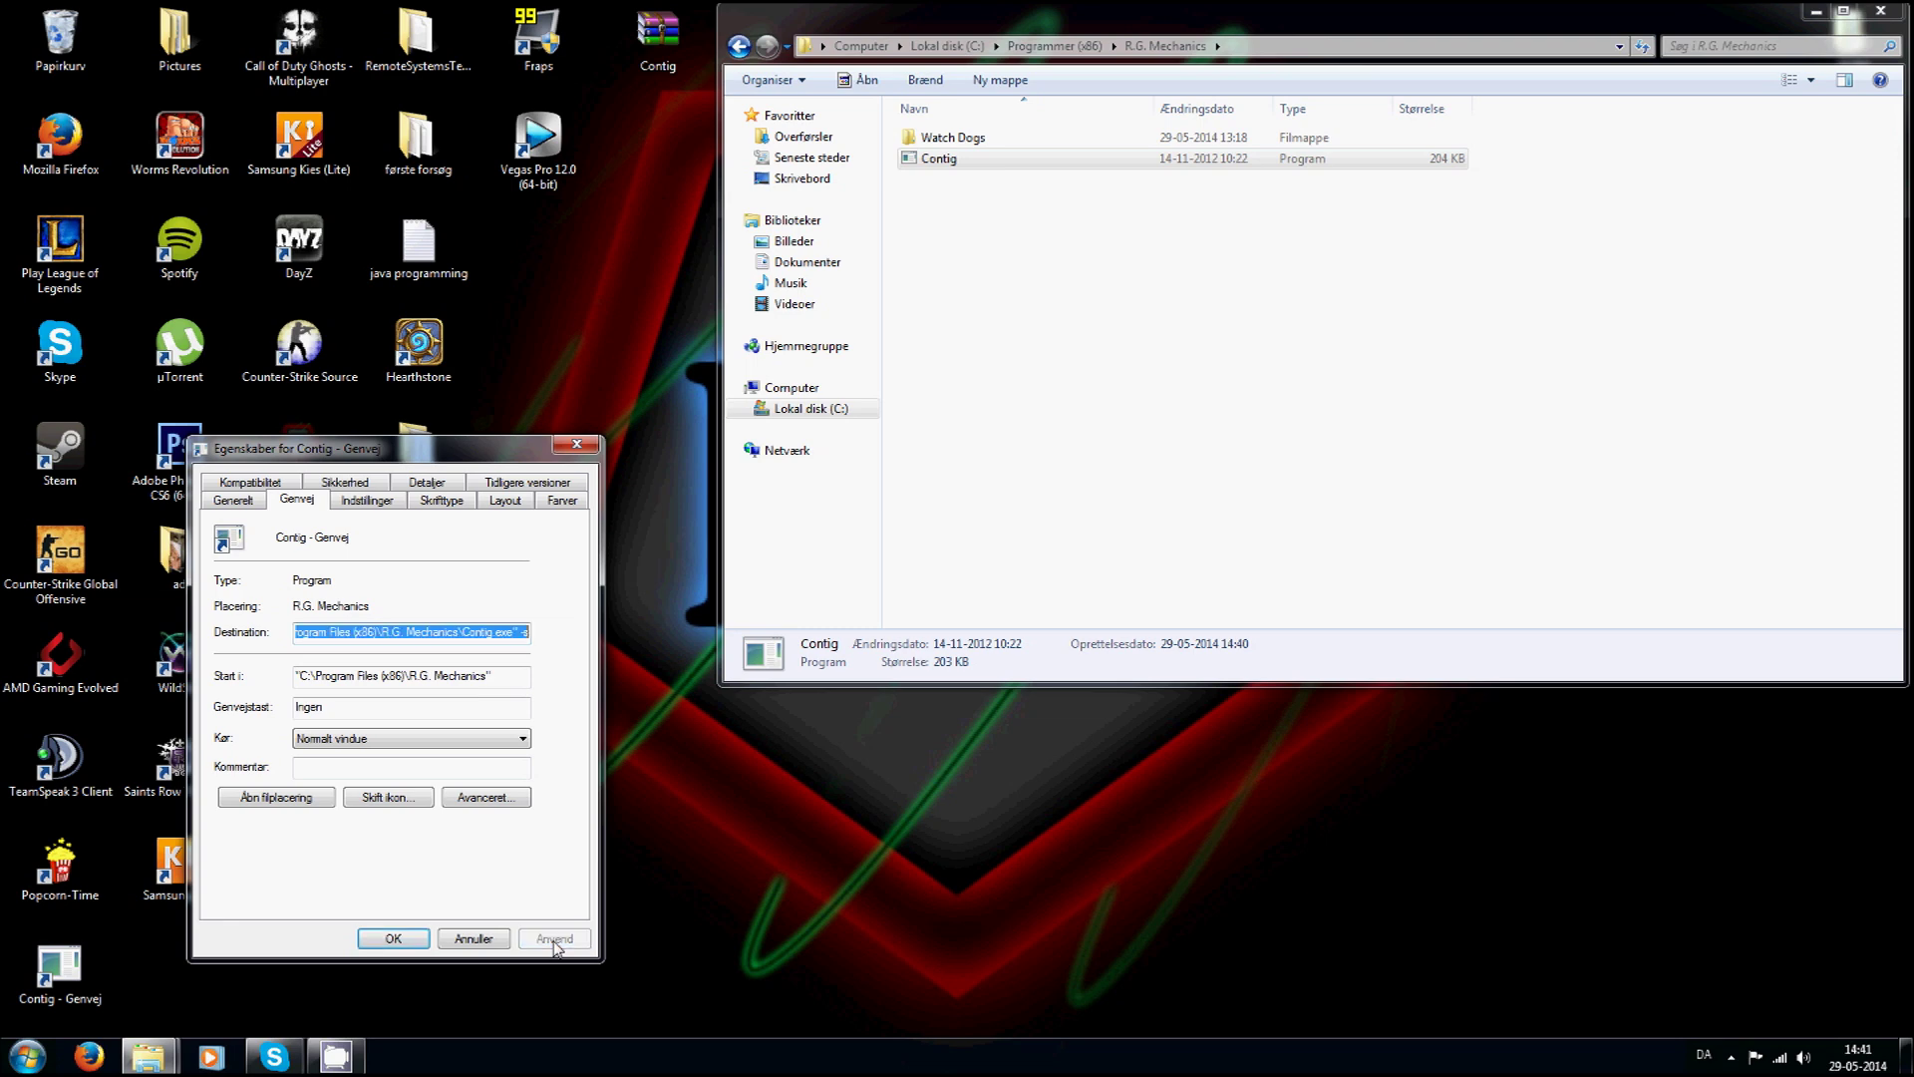
pyautogui.click(412, 944)
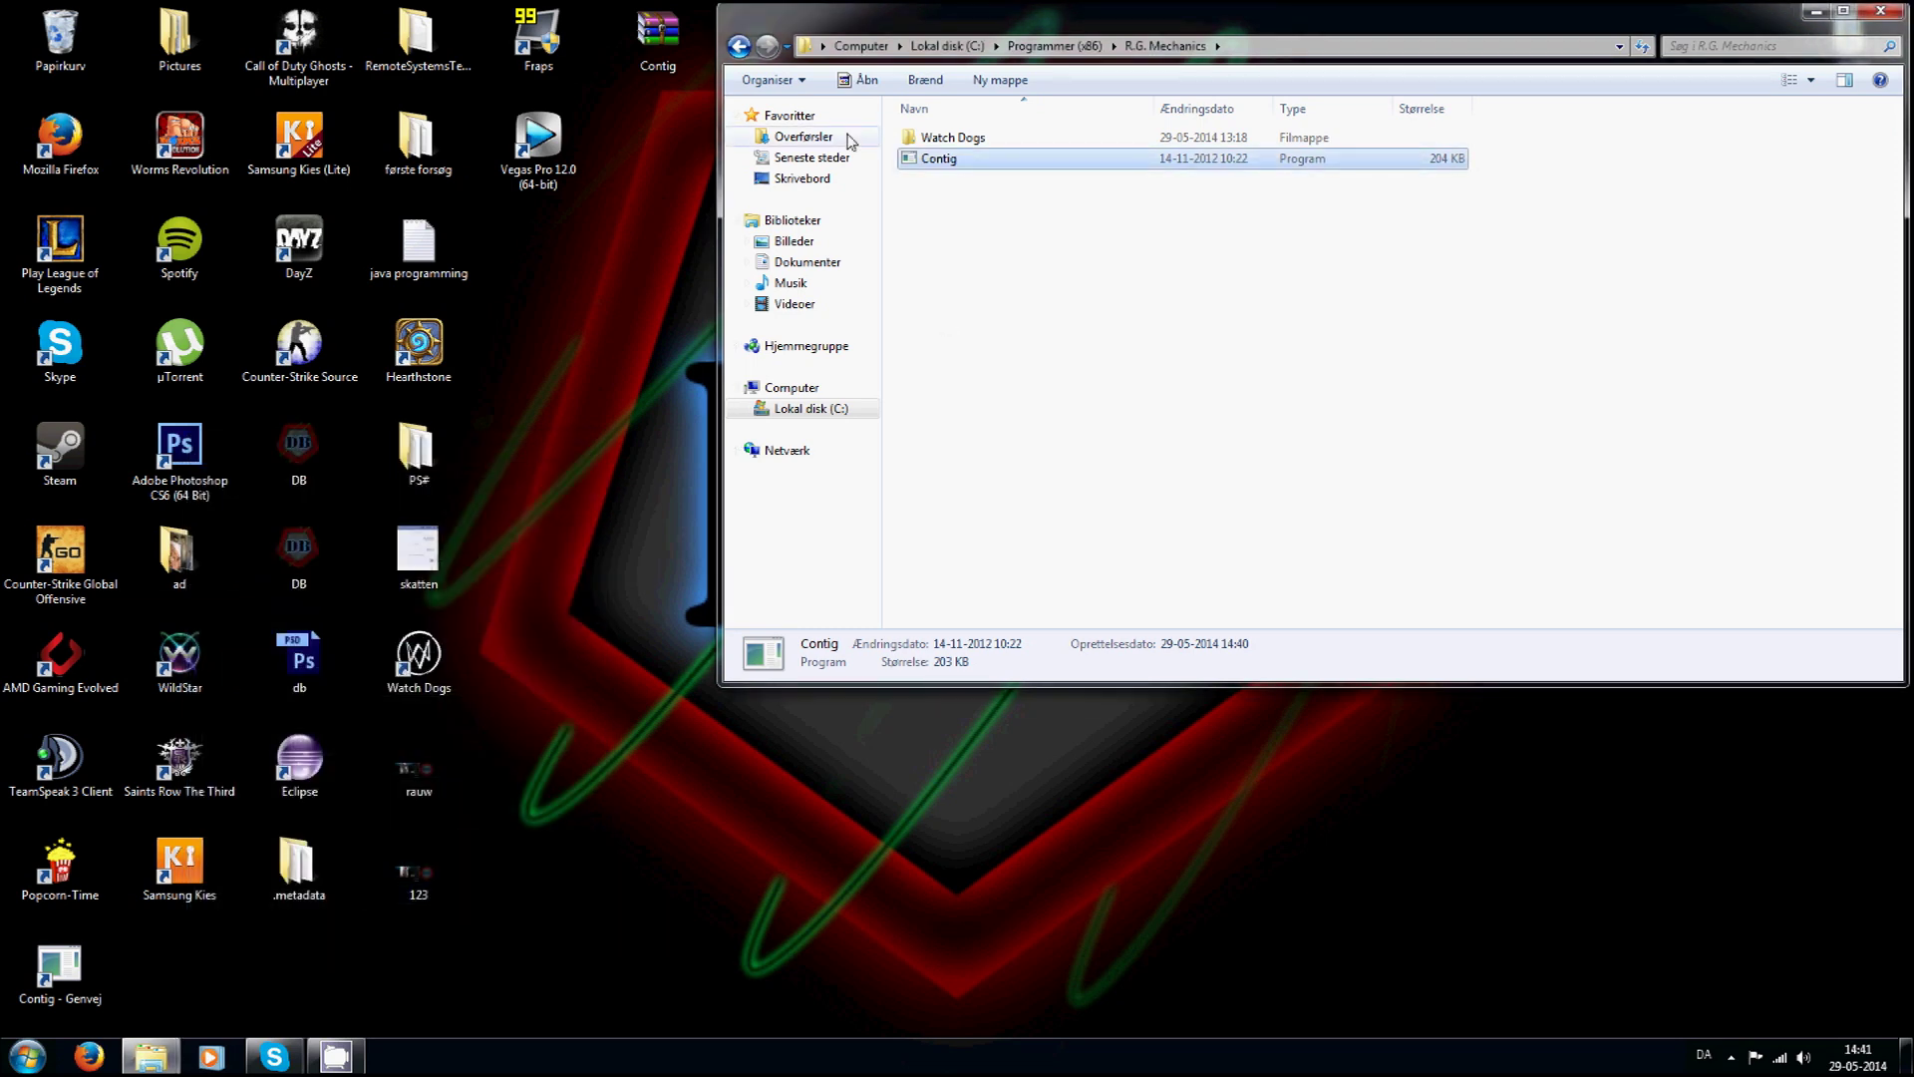
# Run Contig through the edited shortcut, then delete Contig from the R.G. Mechanics folder.
pyautogui.doubleClick(63, 988)
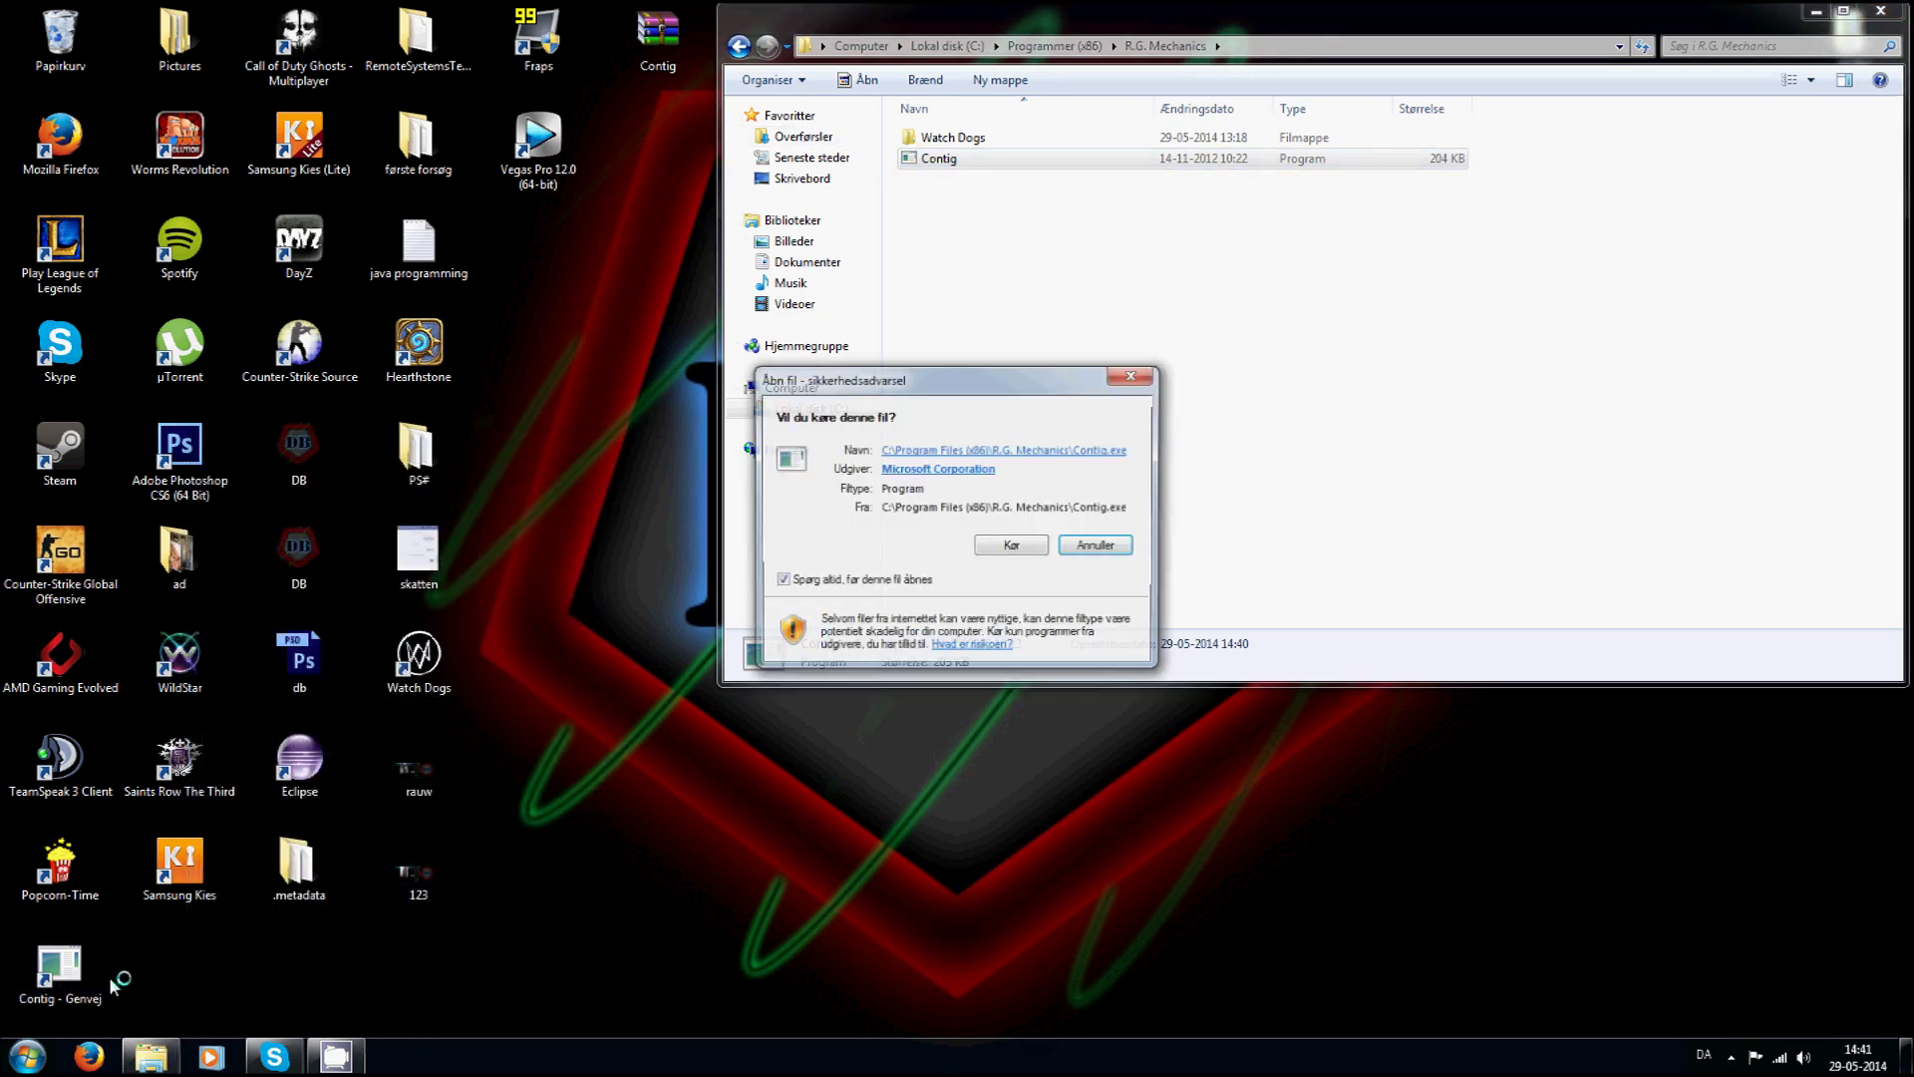
pyautogui.click(1012, 546)
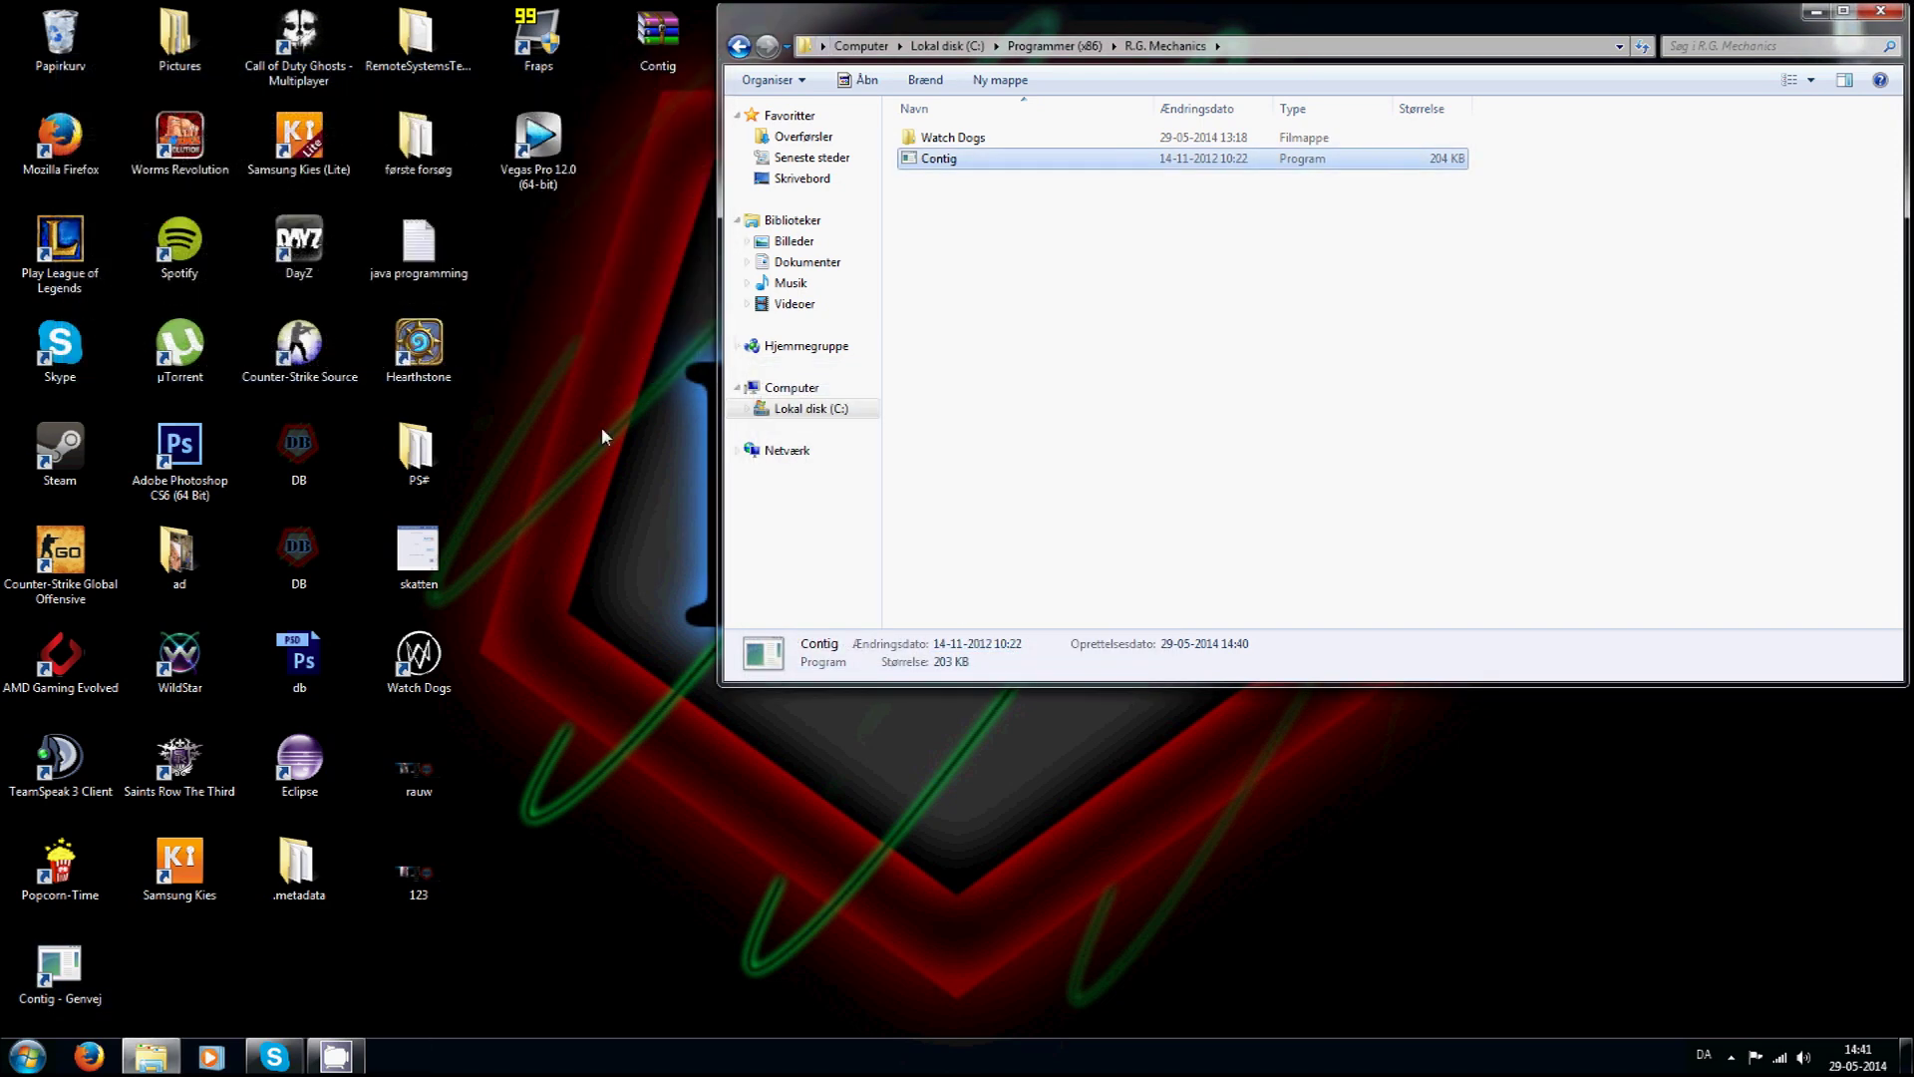
pyautogui.click(972, 165)
pyautogui.press('Escape')
pyautogui.press('Delete')
pyautogui.press('Return')
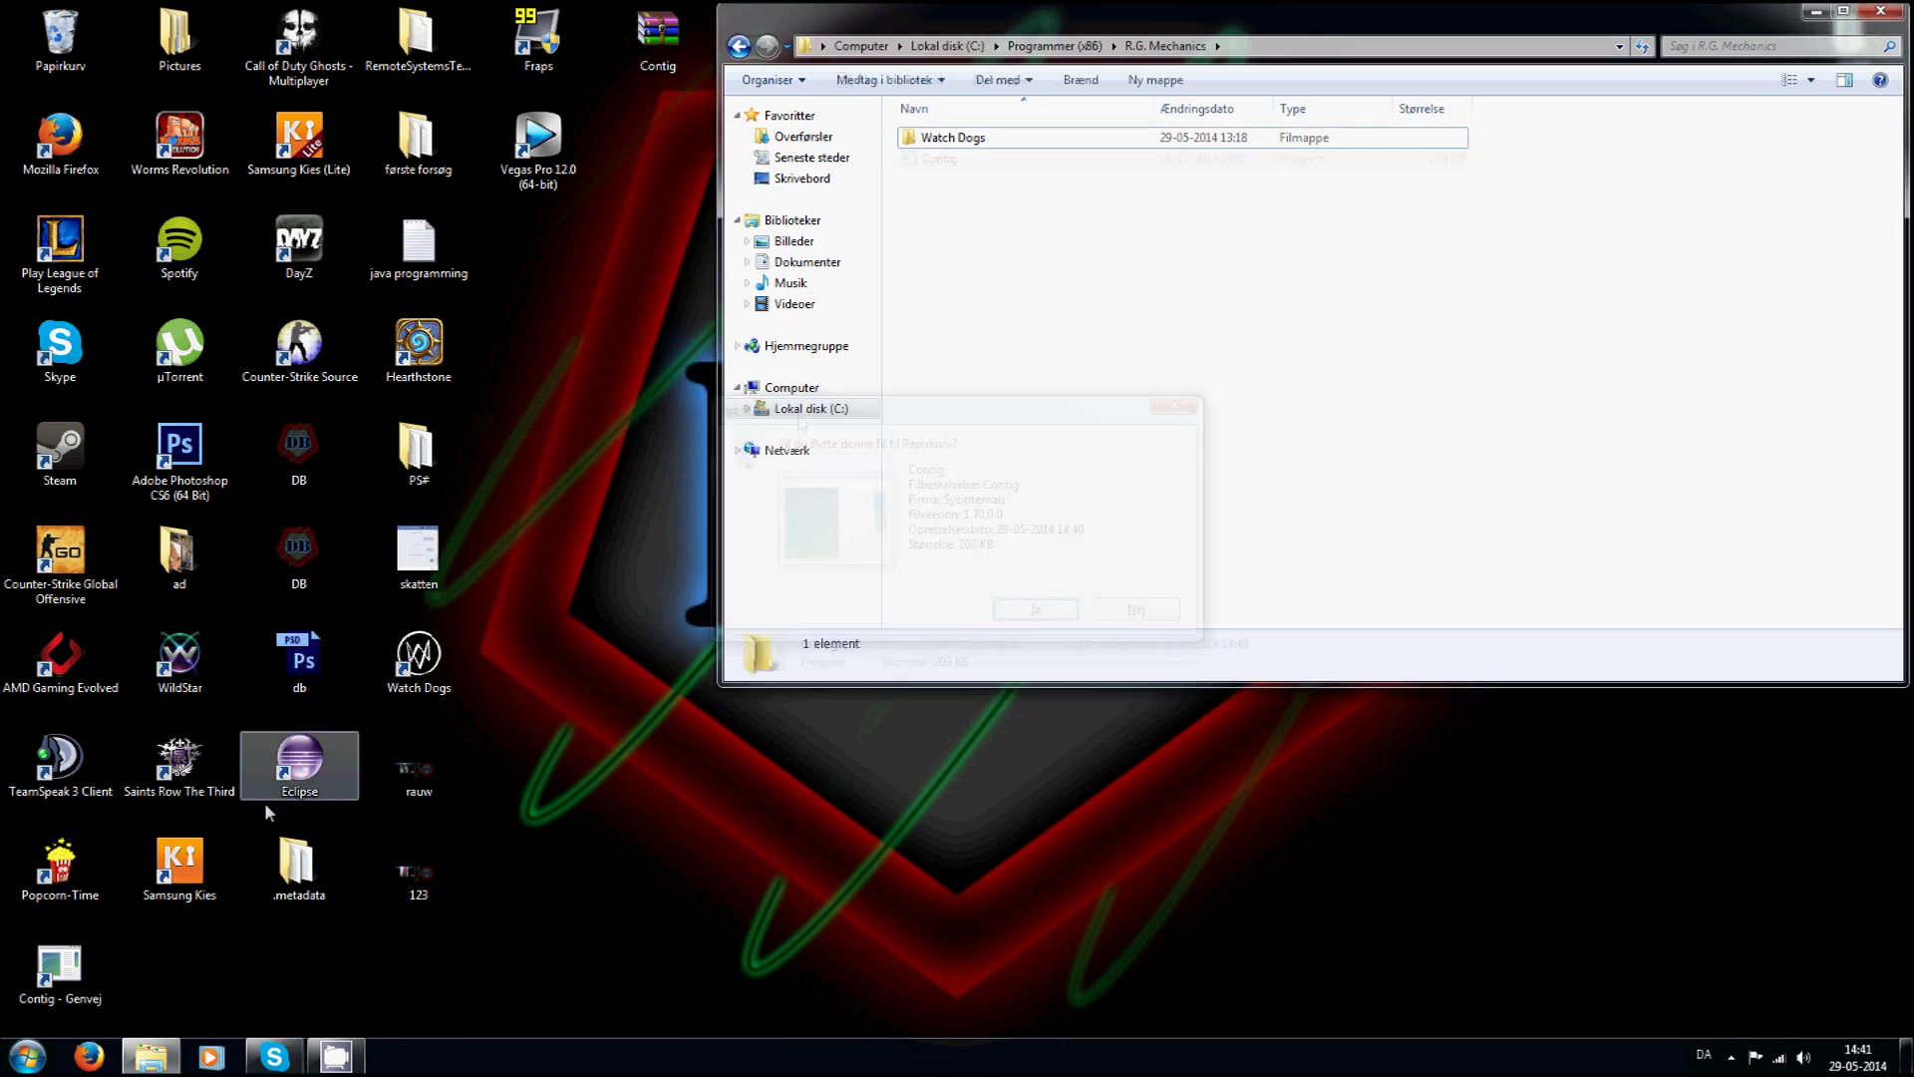
# Delete the Contig desktop shortcut and close the R.G. Mechanics window.
pyautogui.click(59, 965)
pyautogui.press('Delete')
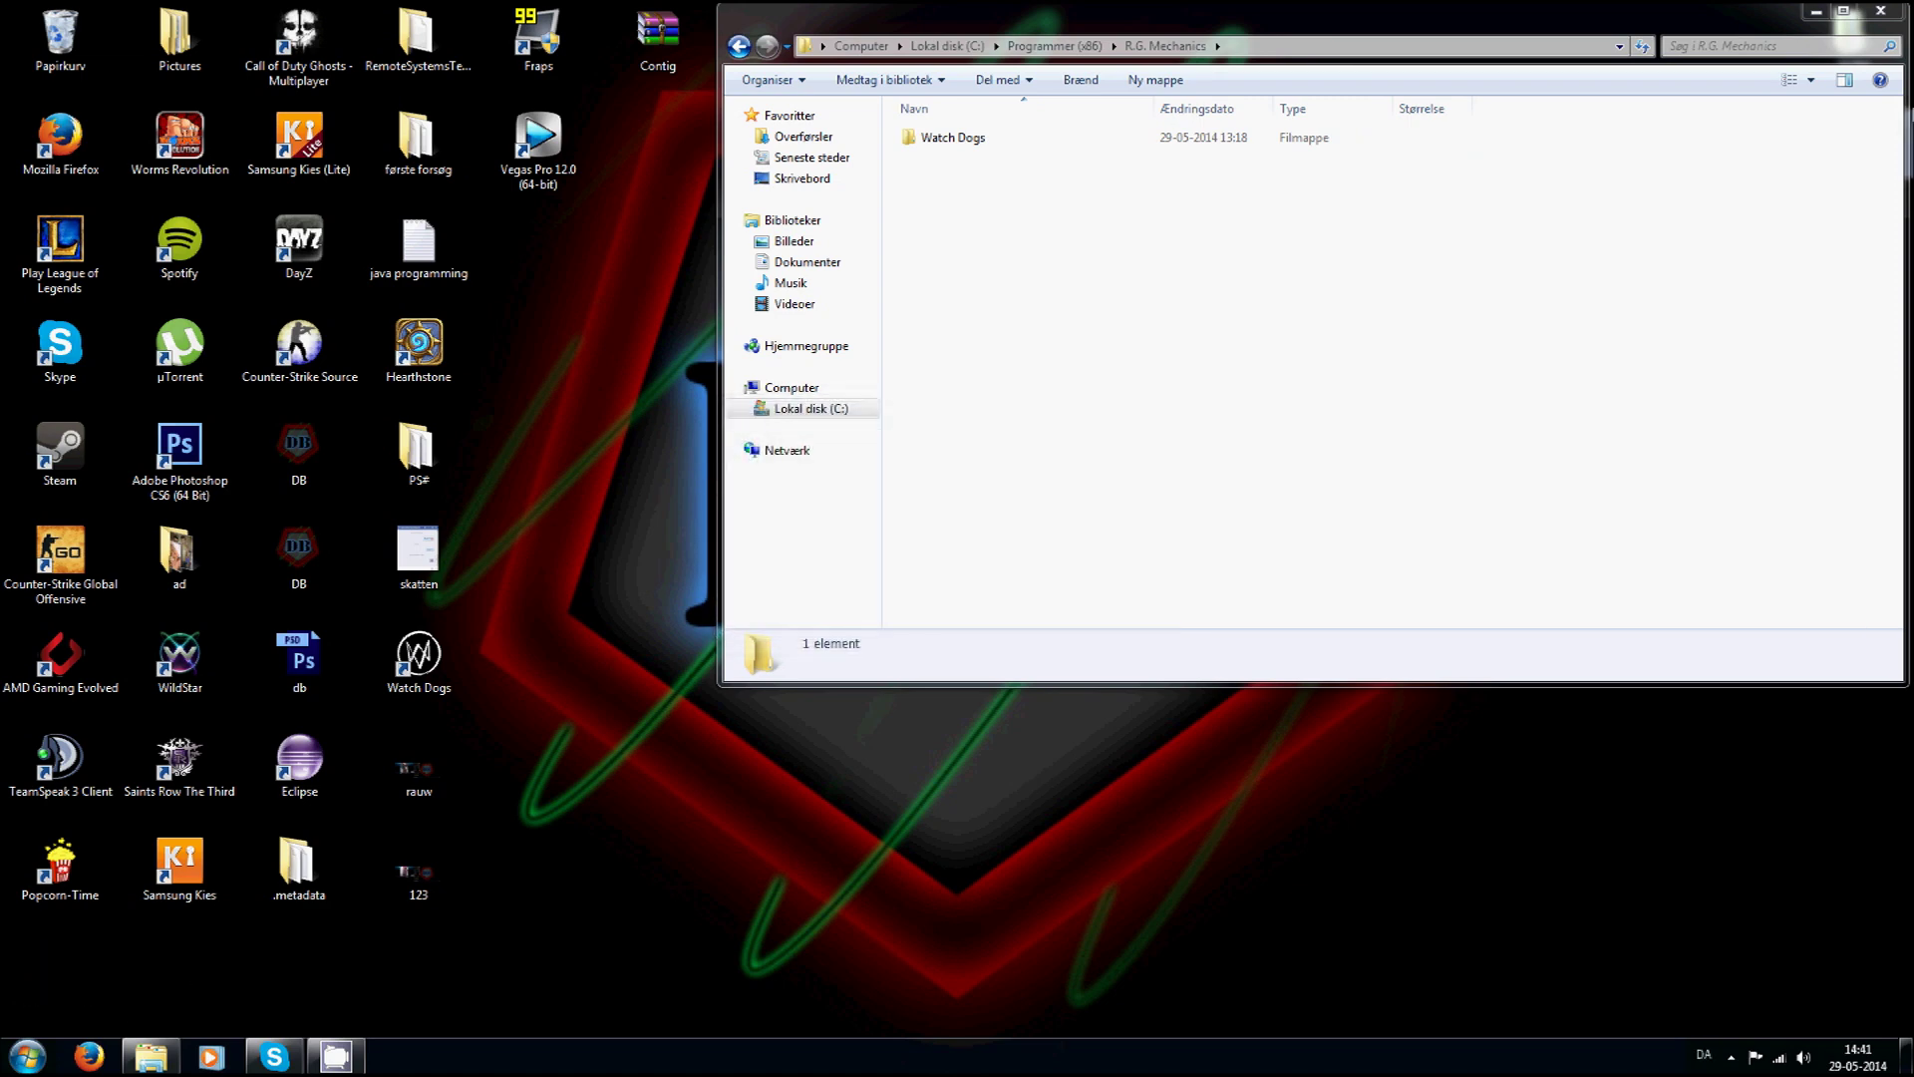
pyautogui.click(1881, 10)
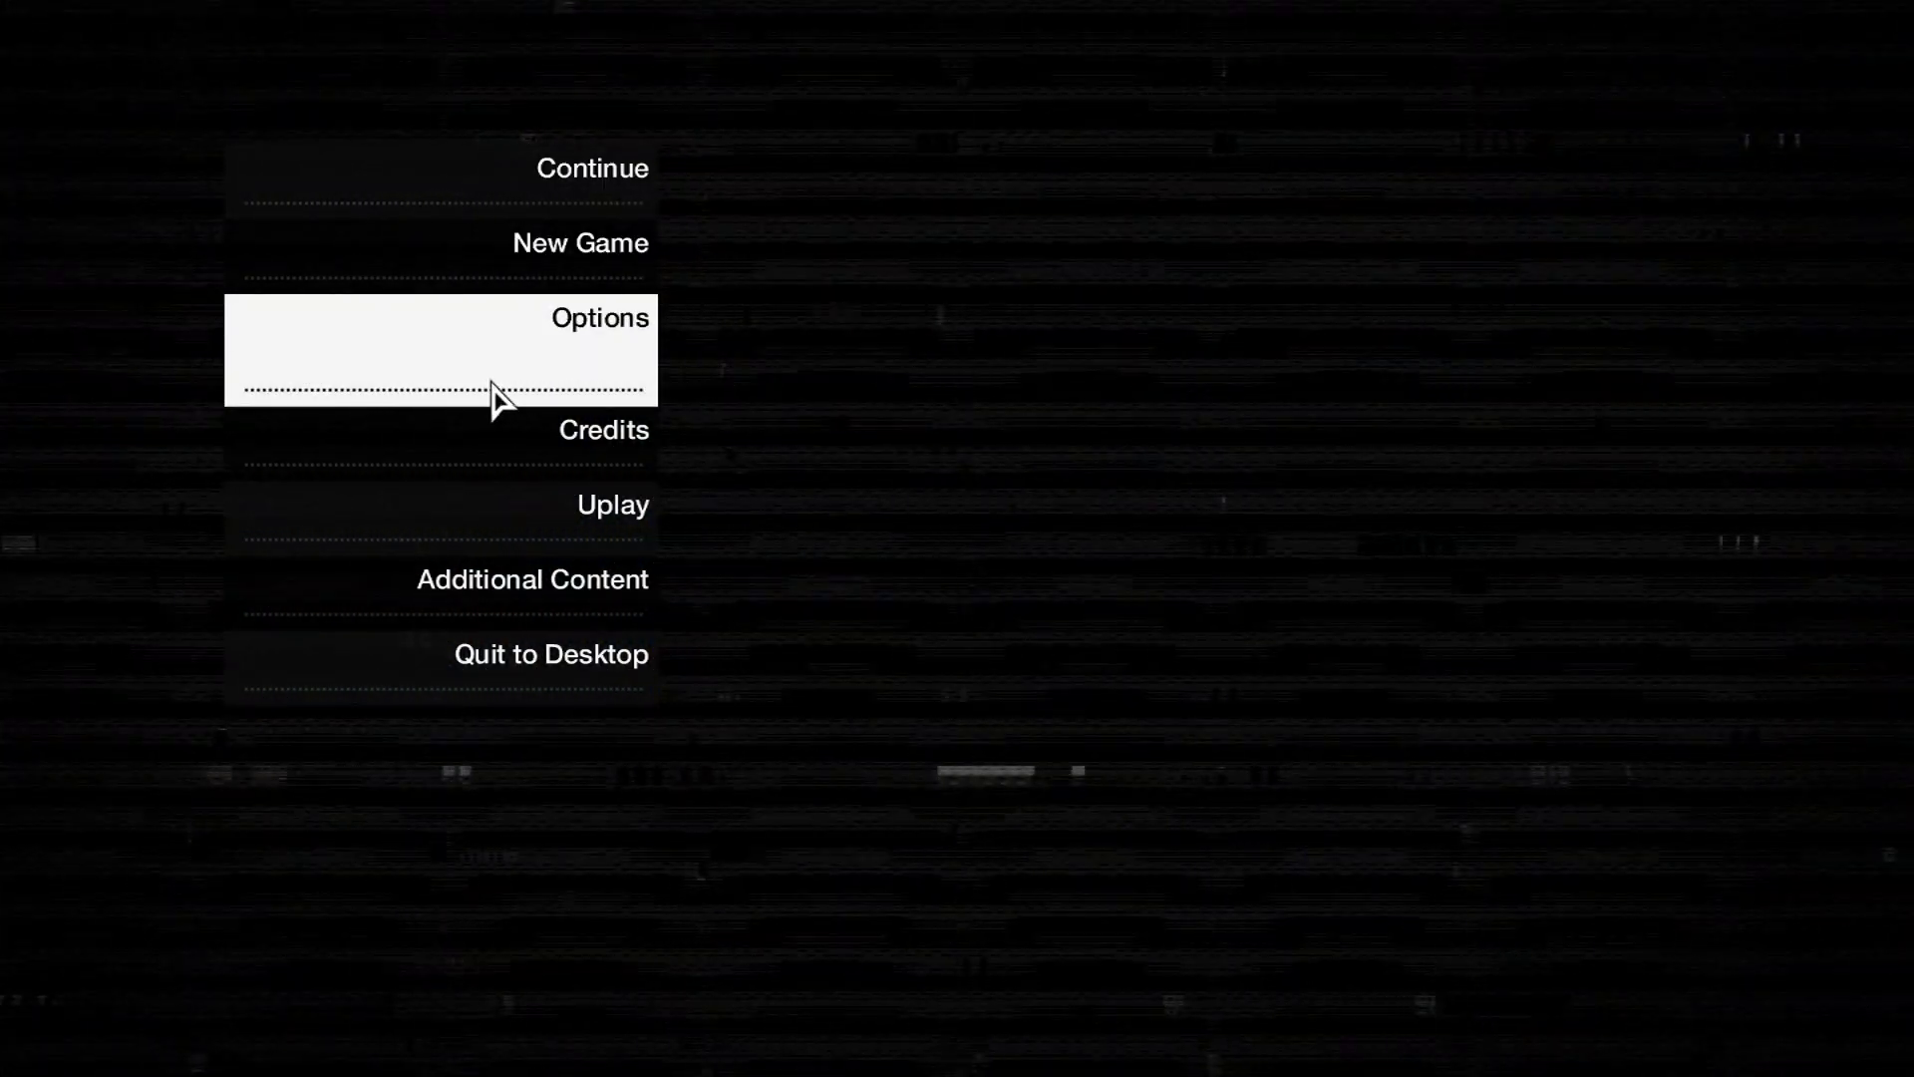
# Go to Options, then Display settings, showing 1920 x 1080, 60 Hz, Fullscreen.
pyautogui.click(497, 398)
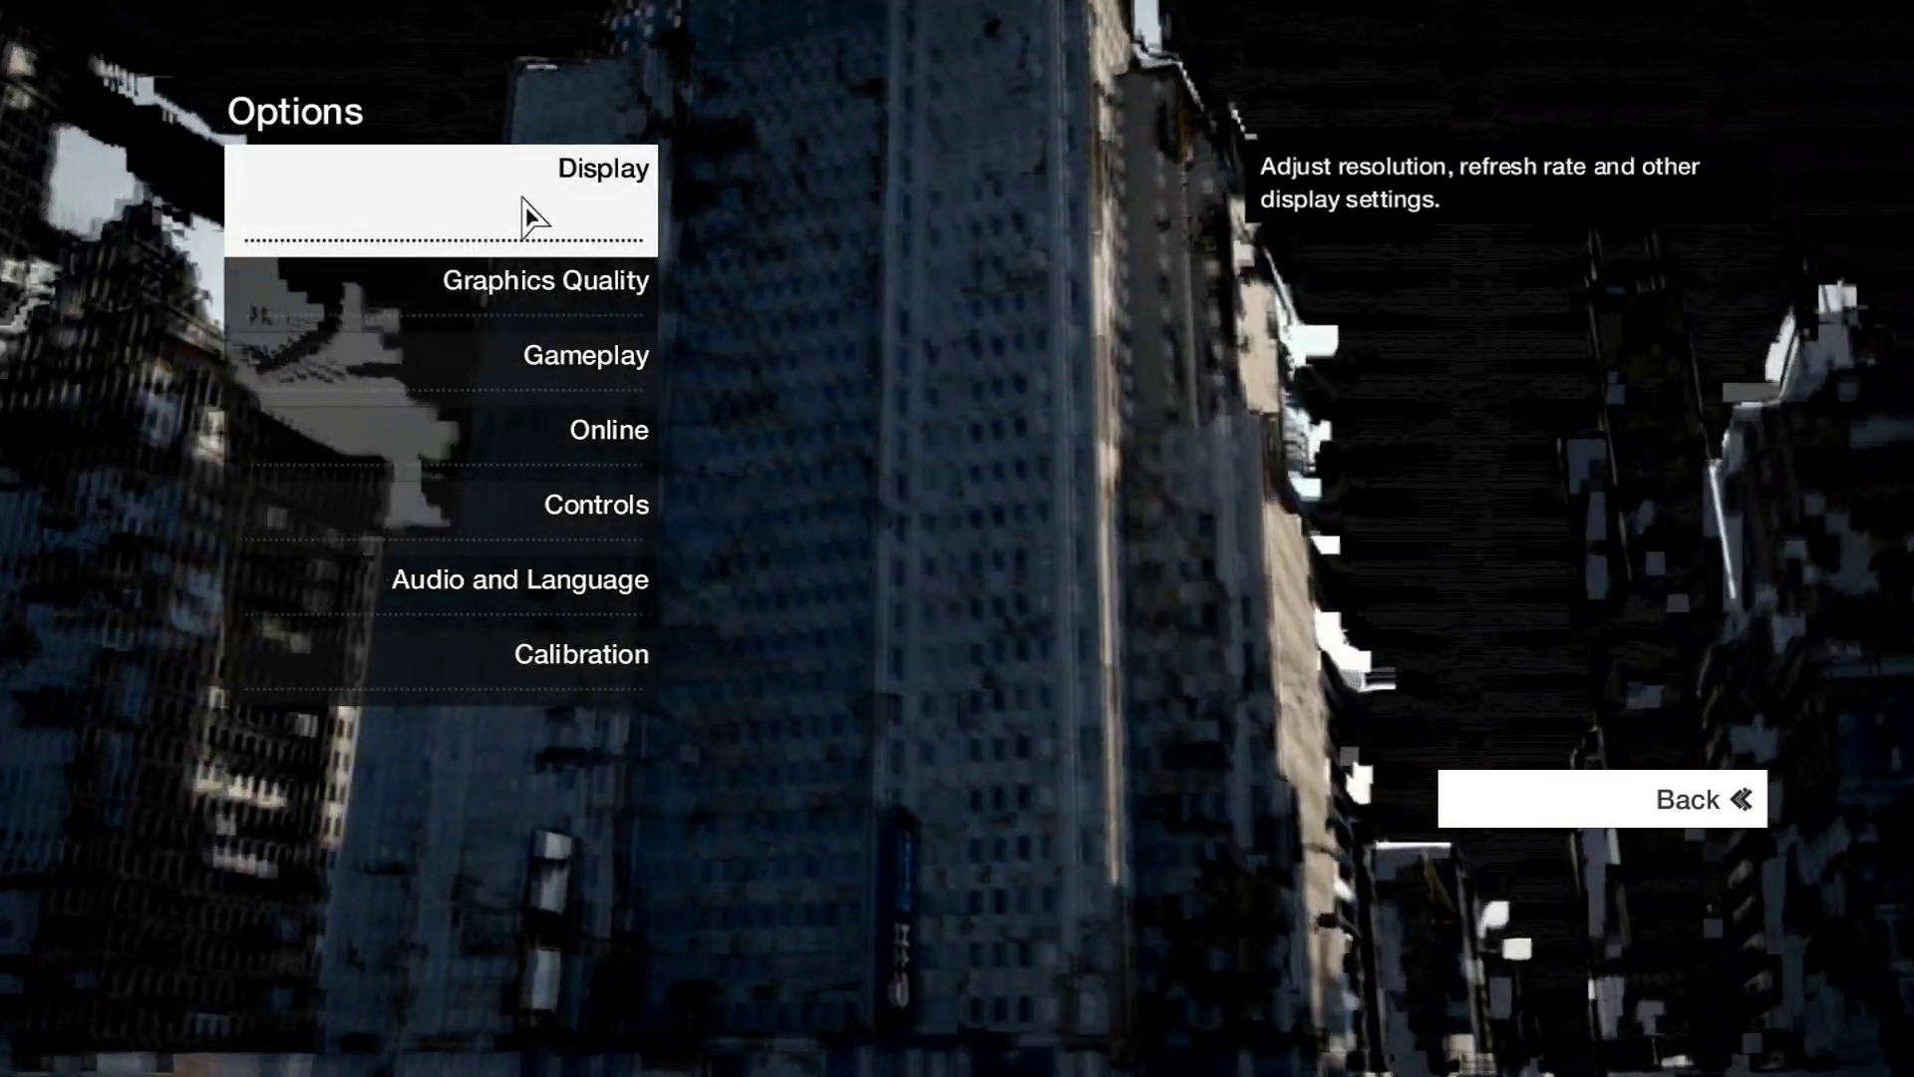
pyautogui.click(531, 214)
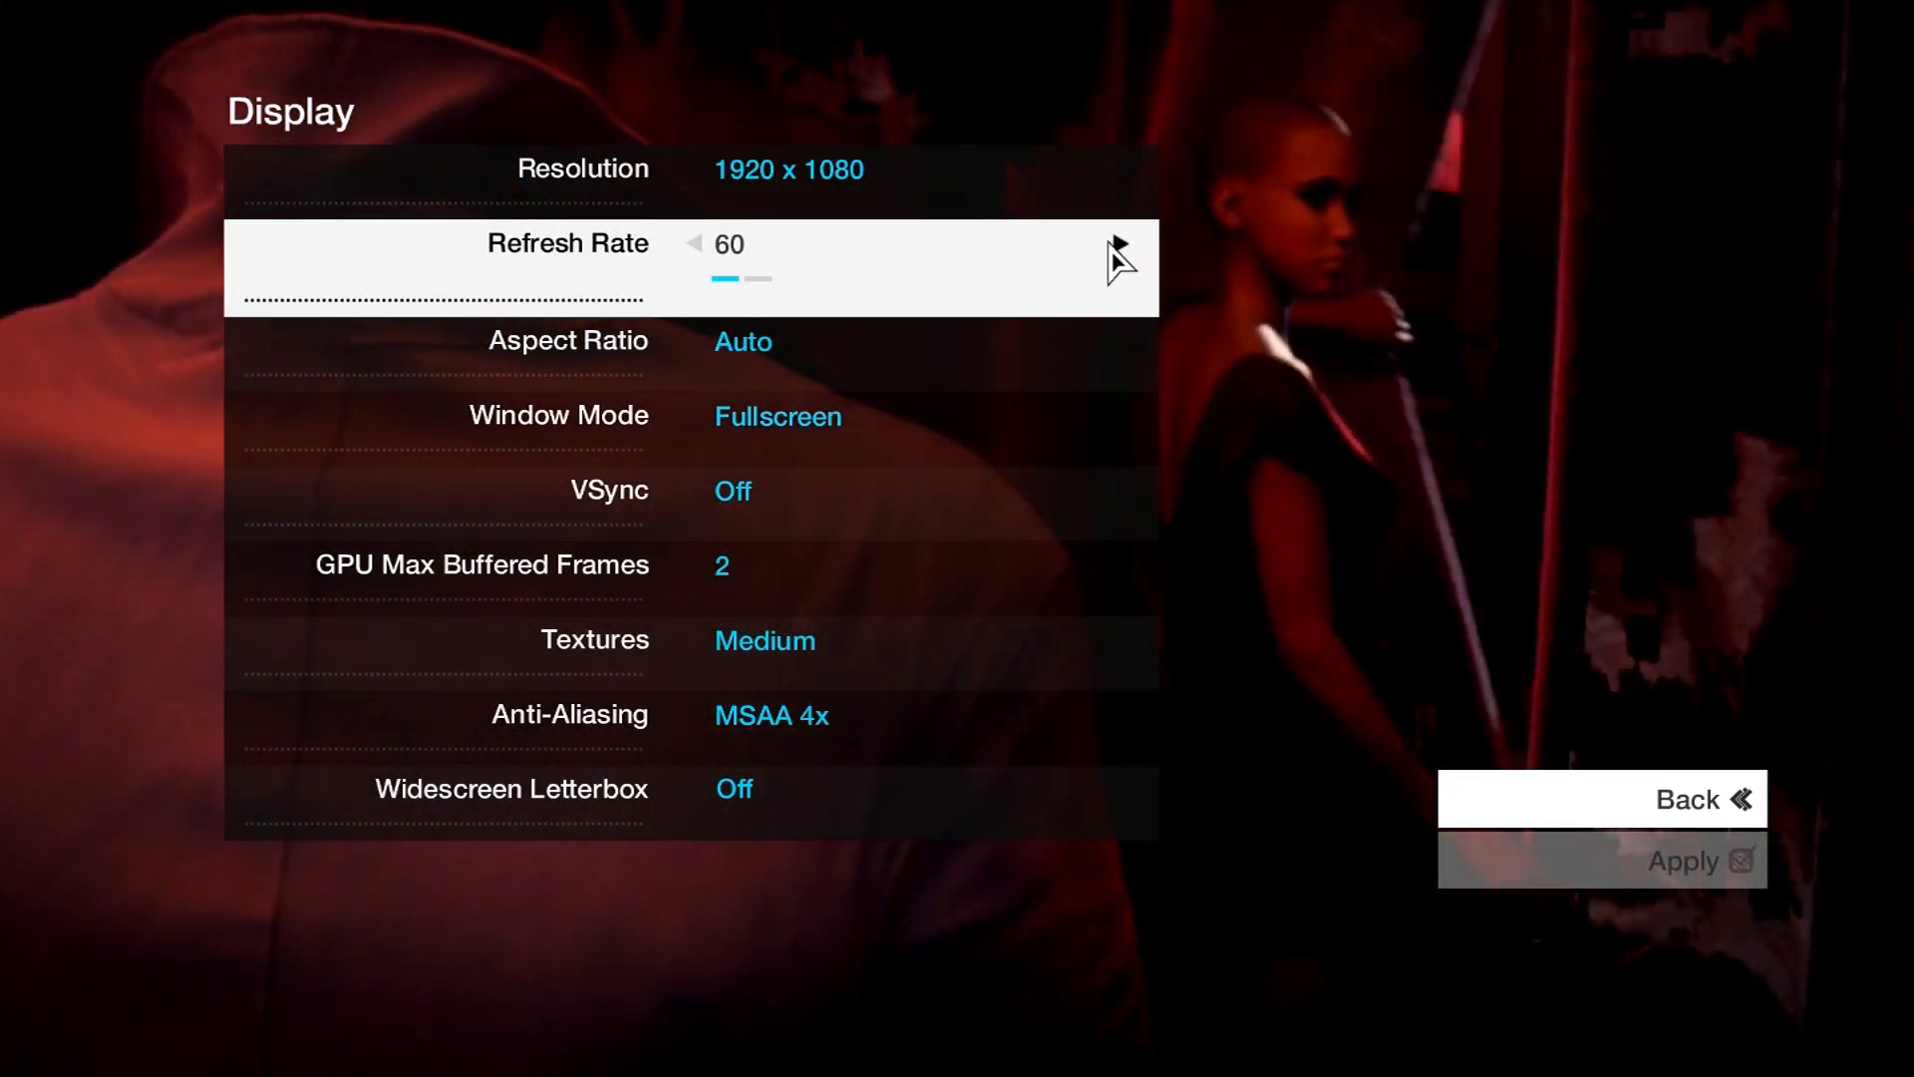
pyautogui.click(1120, 247)
pyautogui.click(693, 248)
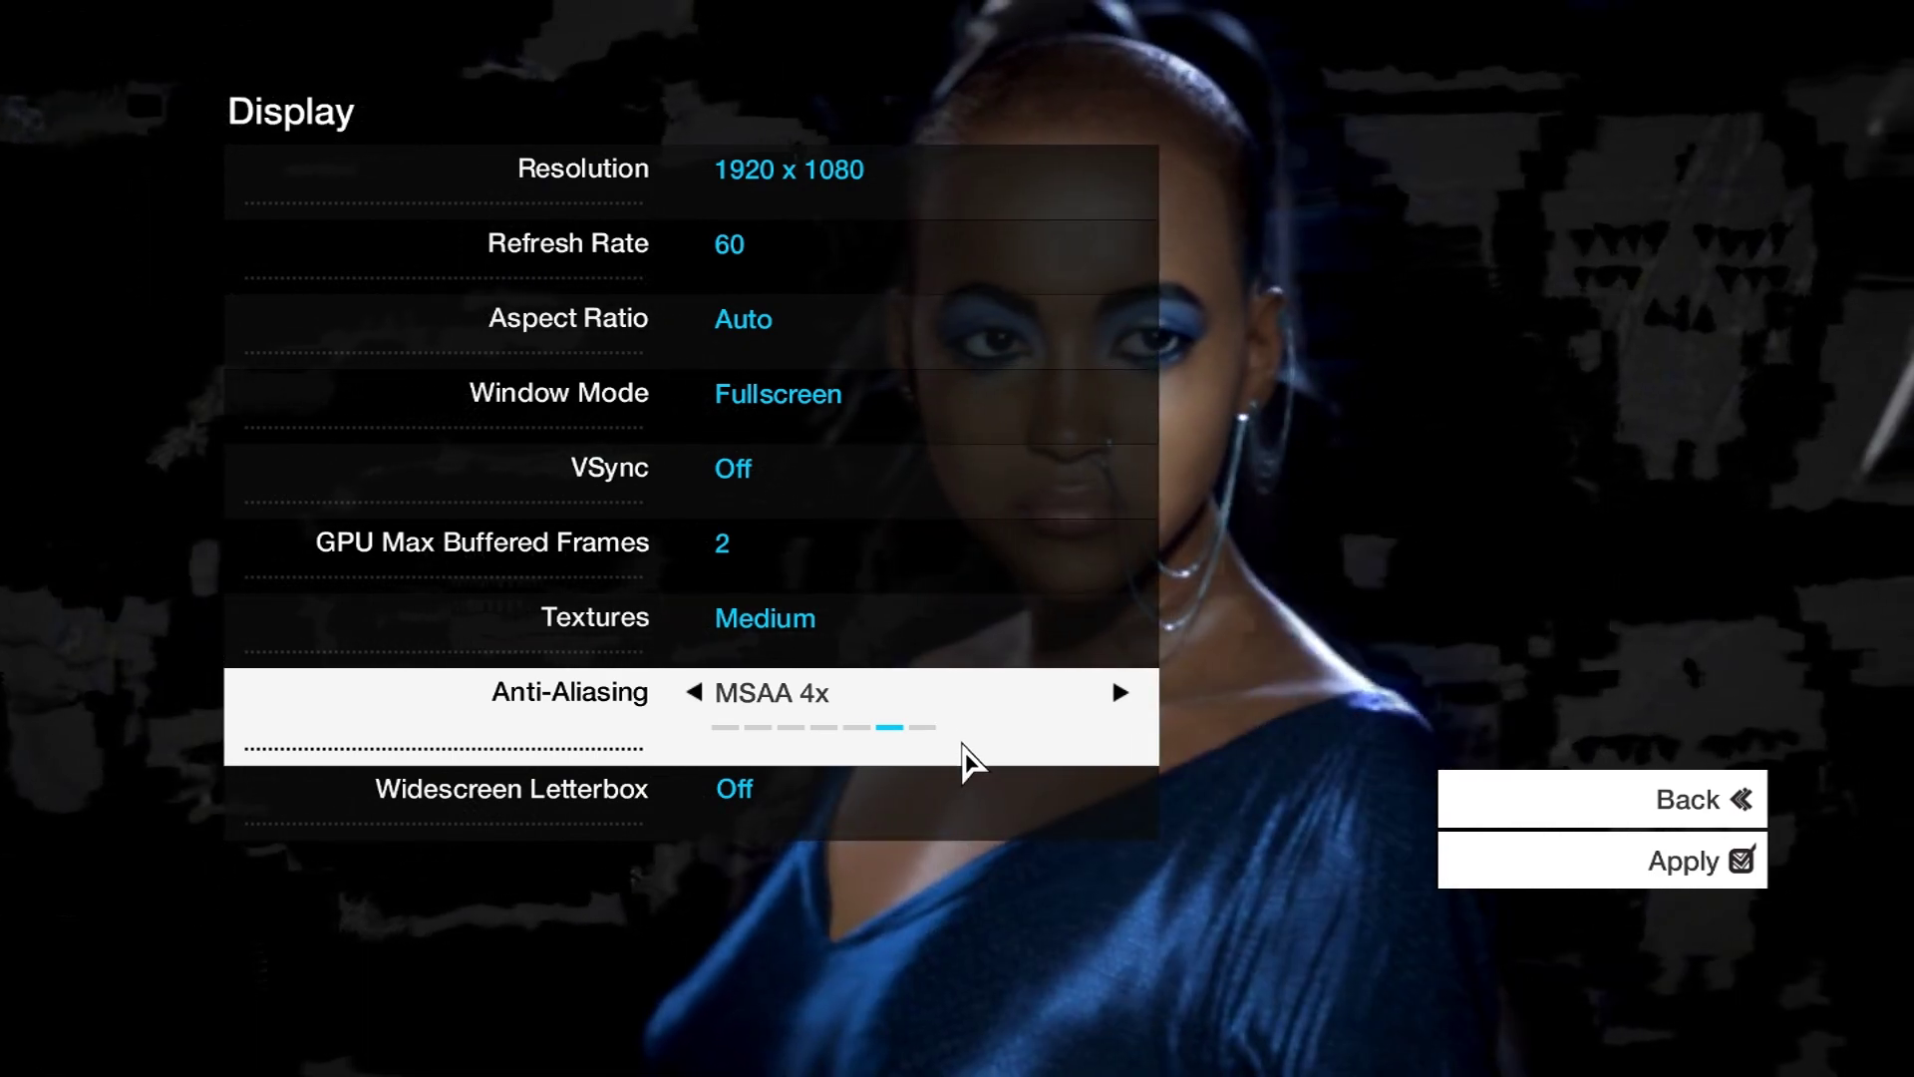
pyautogui.press('Down')
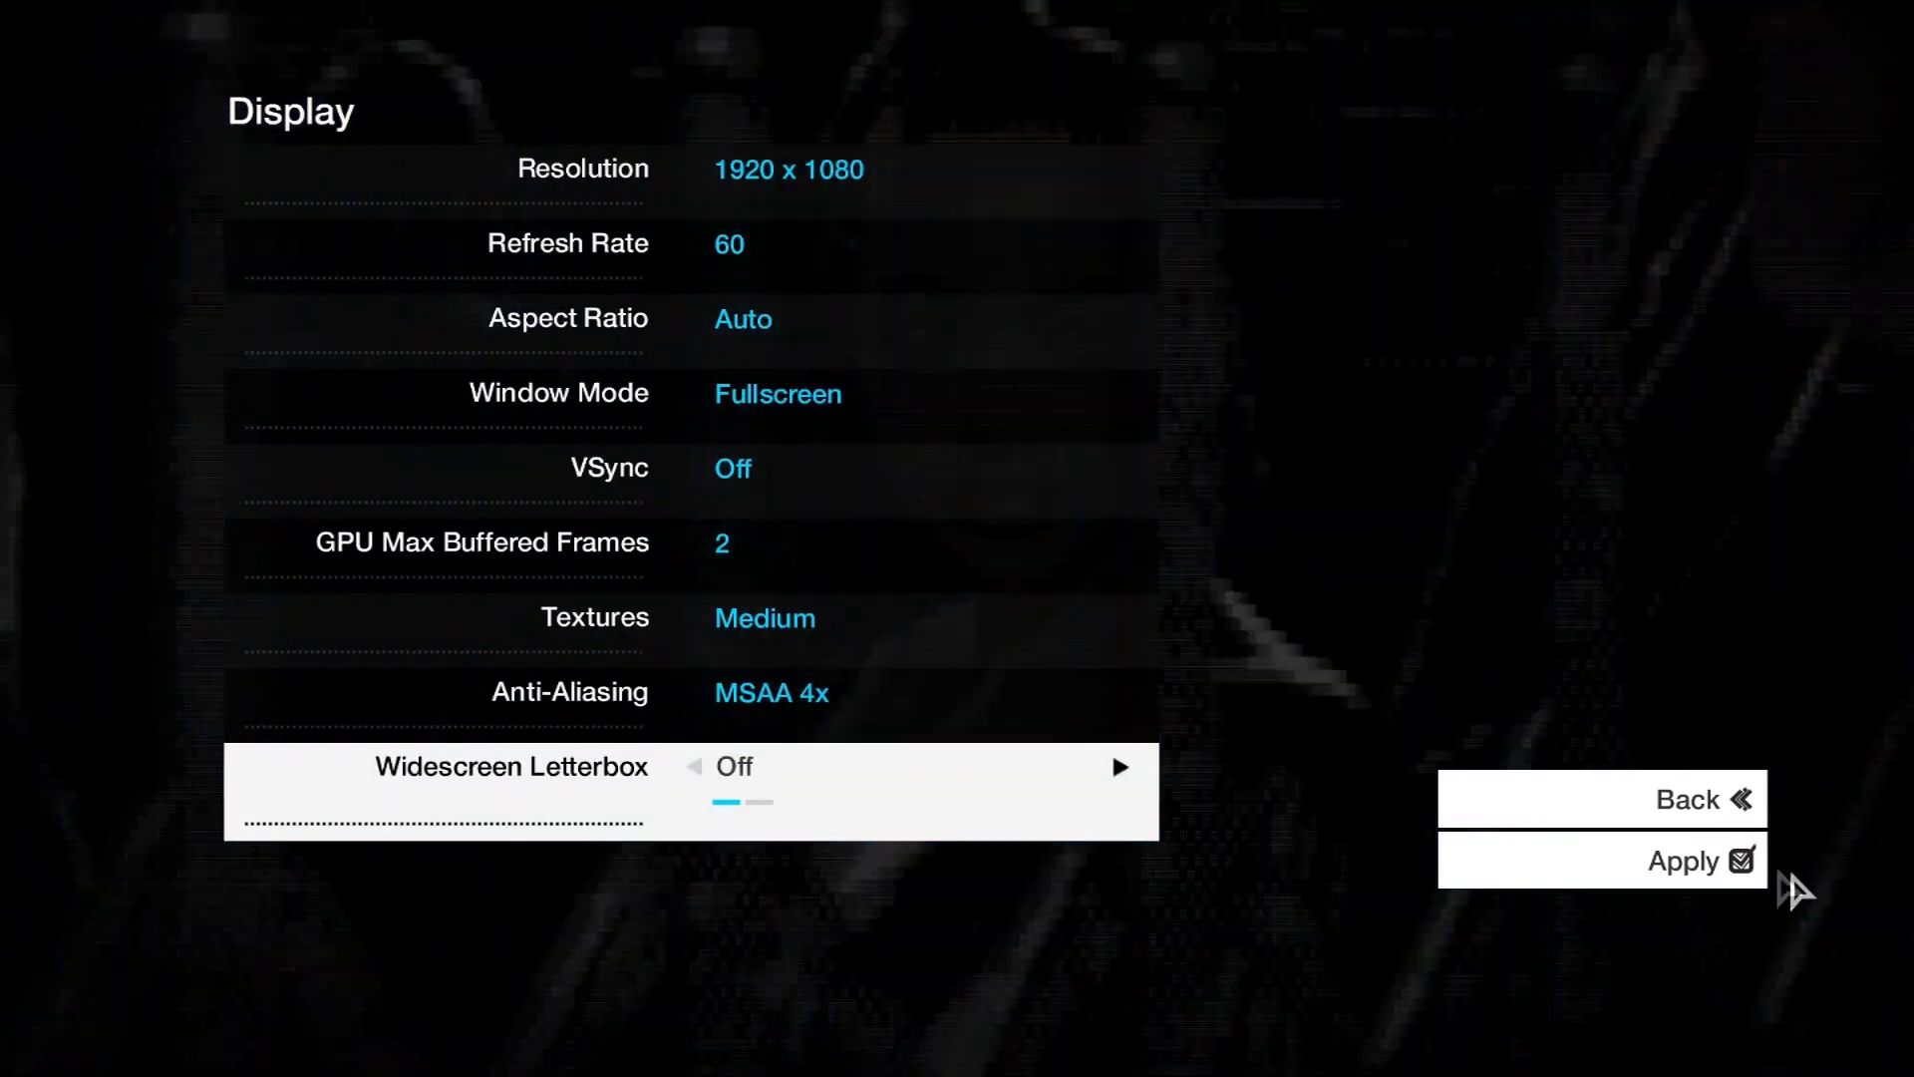
pyautogui.press('Escape')
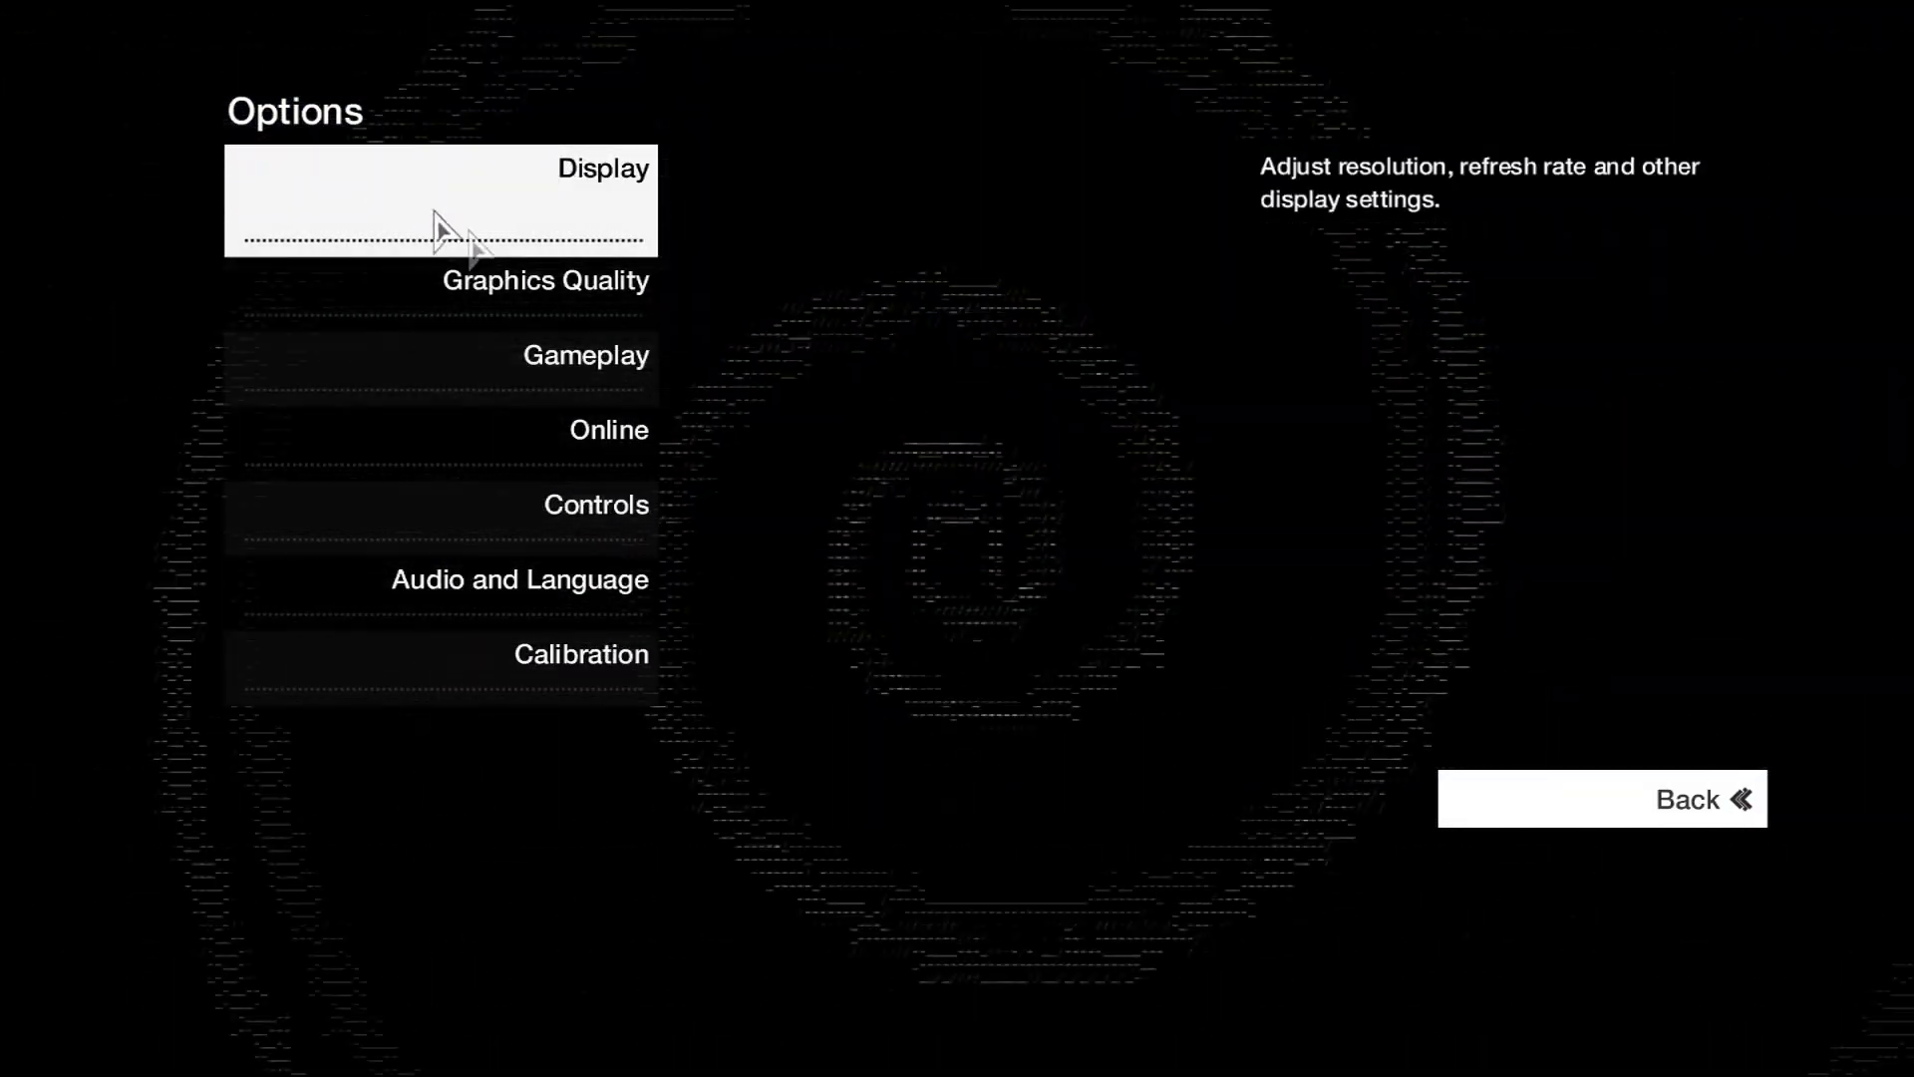
# Review the Custom Graphics Quality settings, mostly Low with MHBAO, then back out to the main menu.
pyautogui.click(521, 299)
pyautogui.press('Escape')
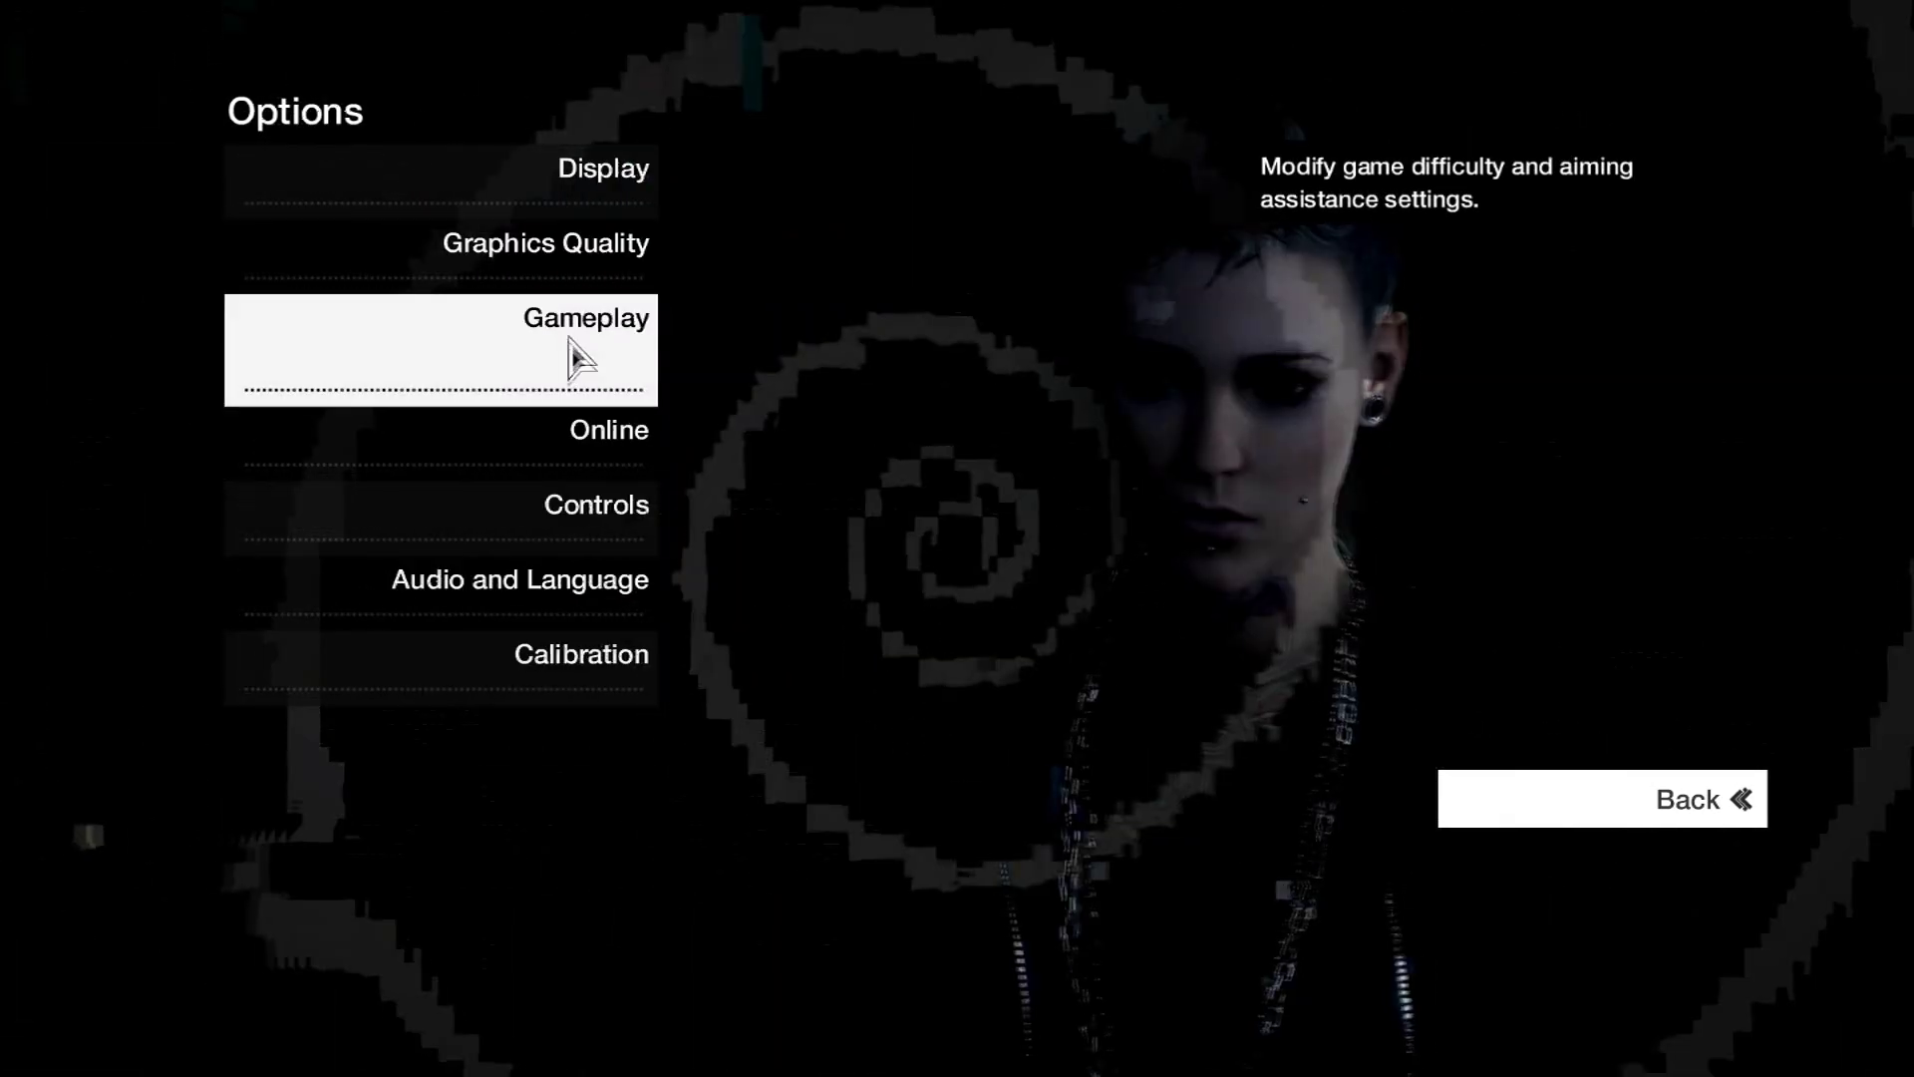
pyautogui.click(619, 282)
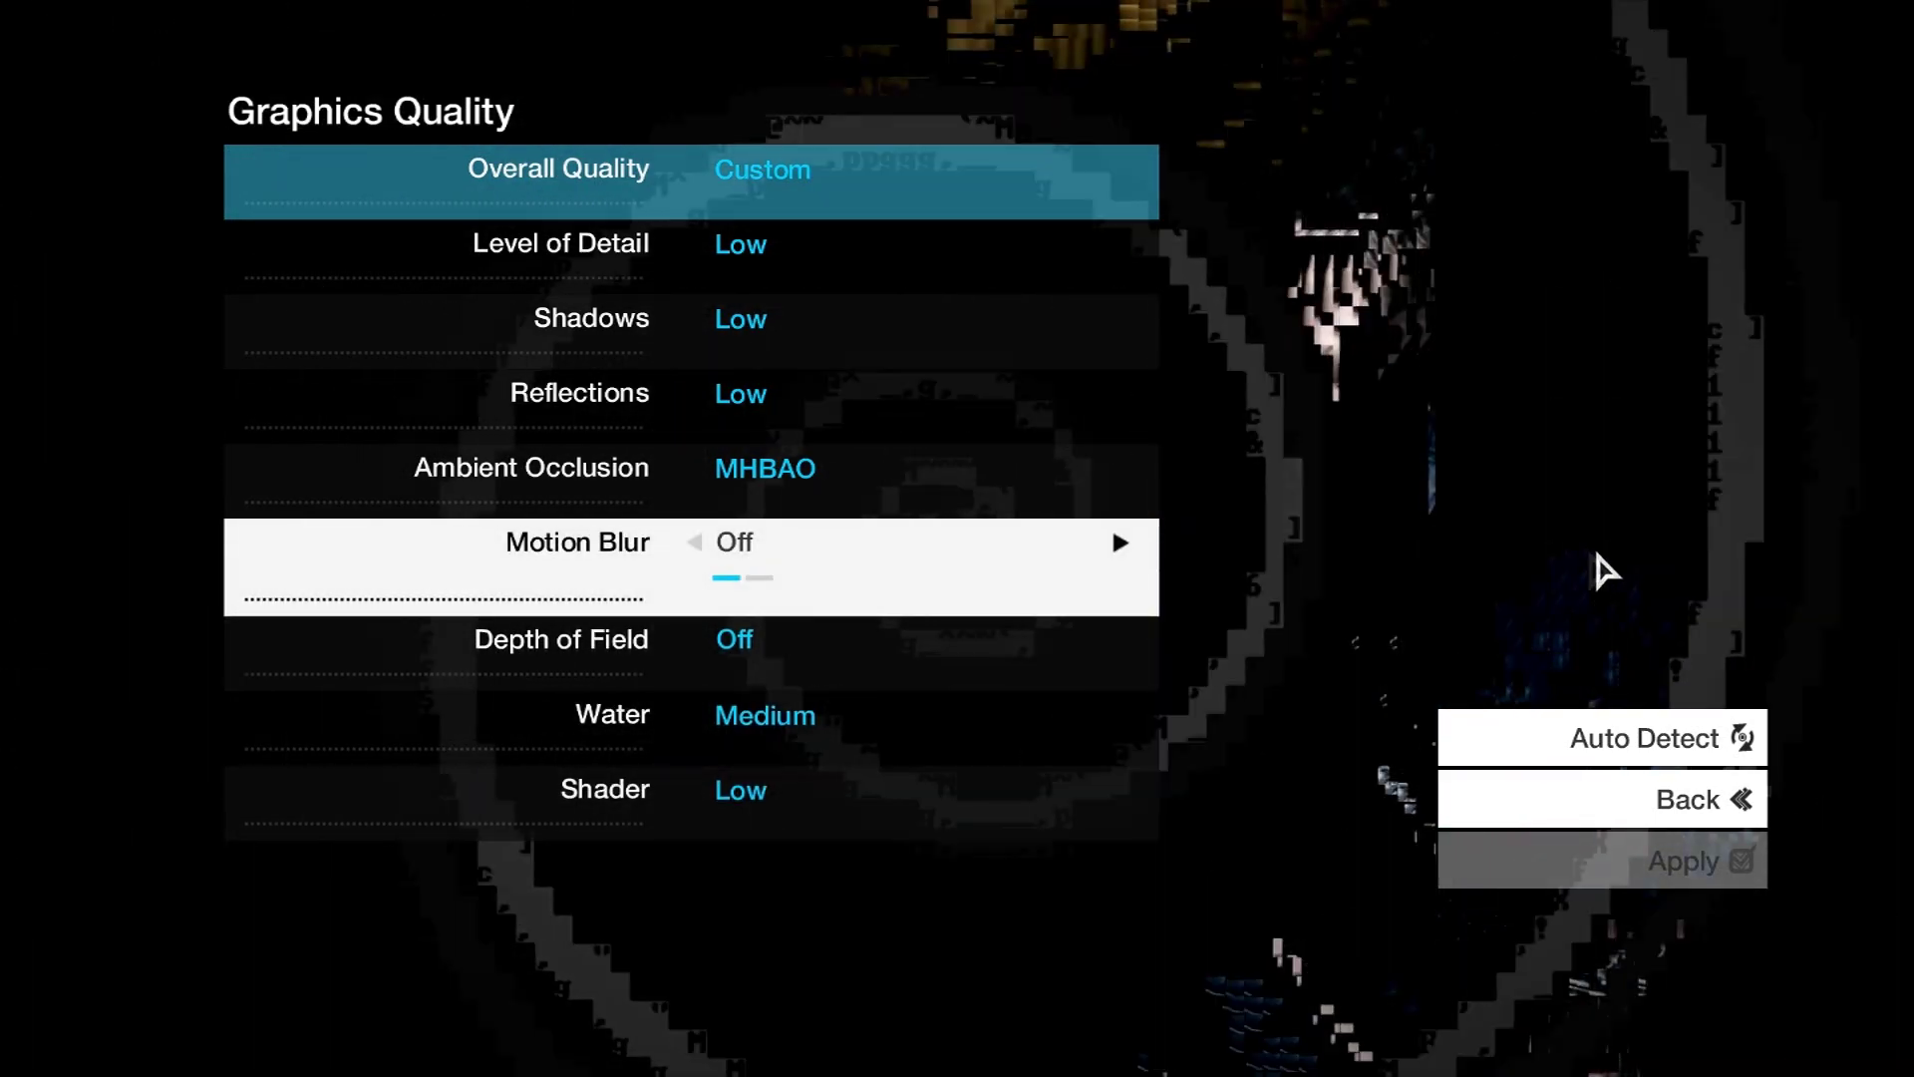
pyautogui.press('Escape')
pyautogui.press('Escape')
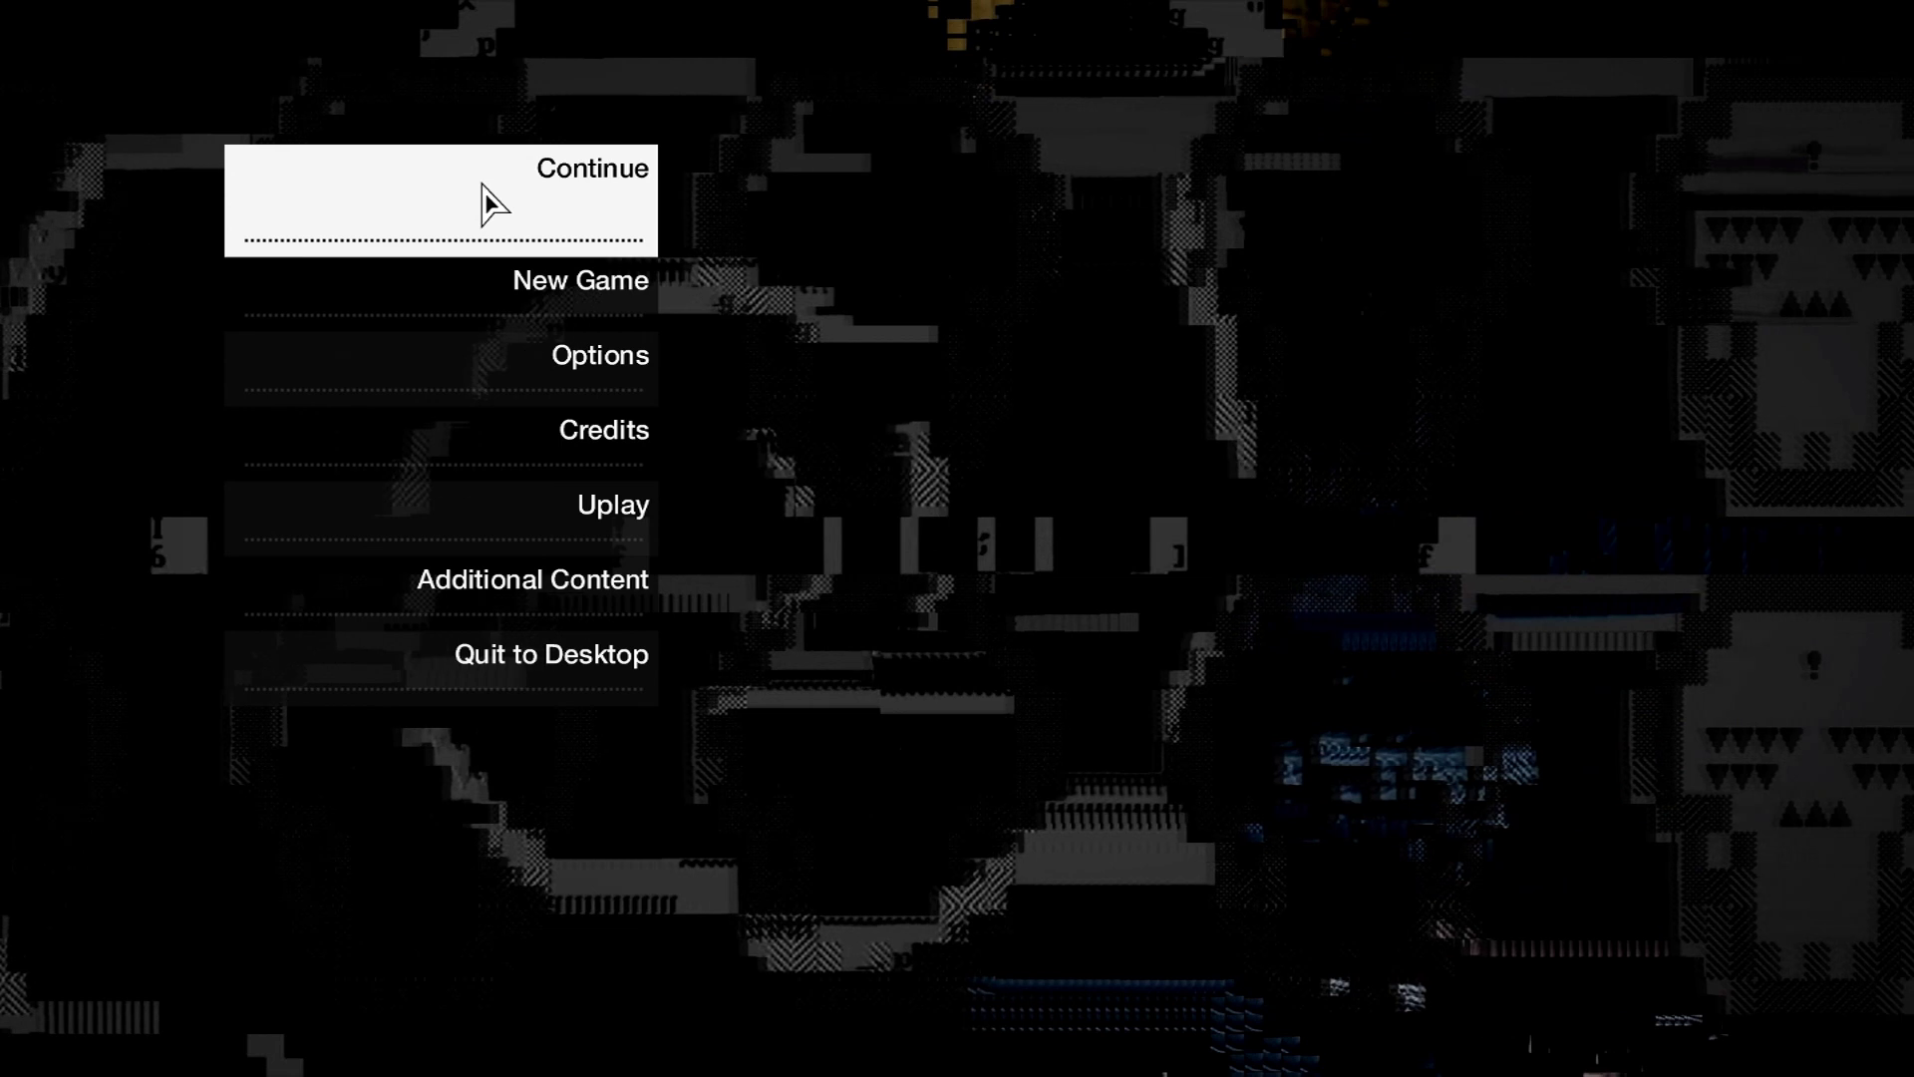
# Continue the saved game from the main menu, loading into Parker Square.
pyautogui.click(492, 196)
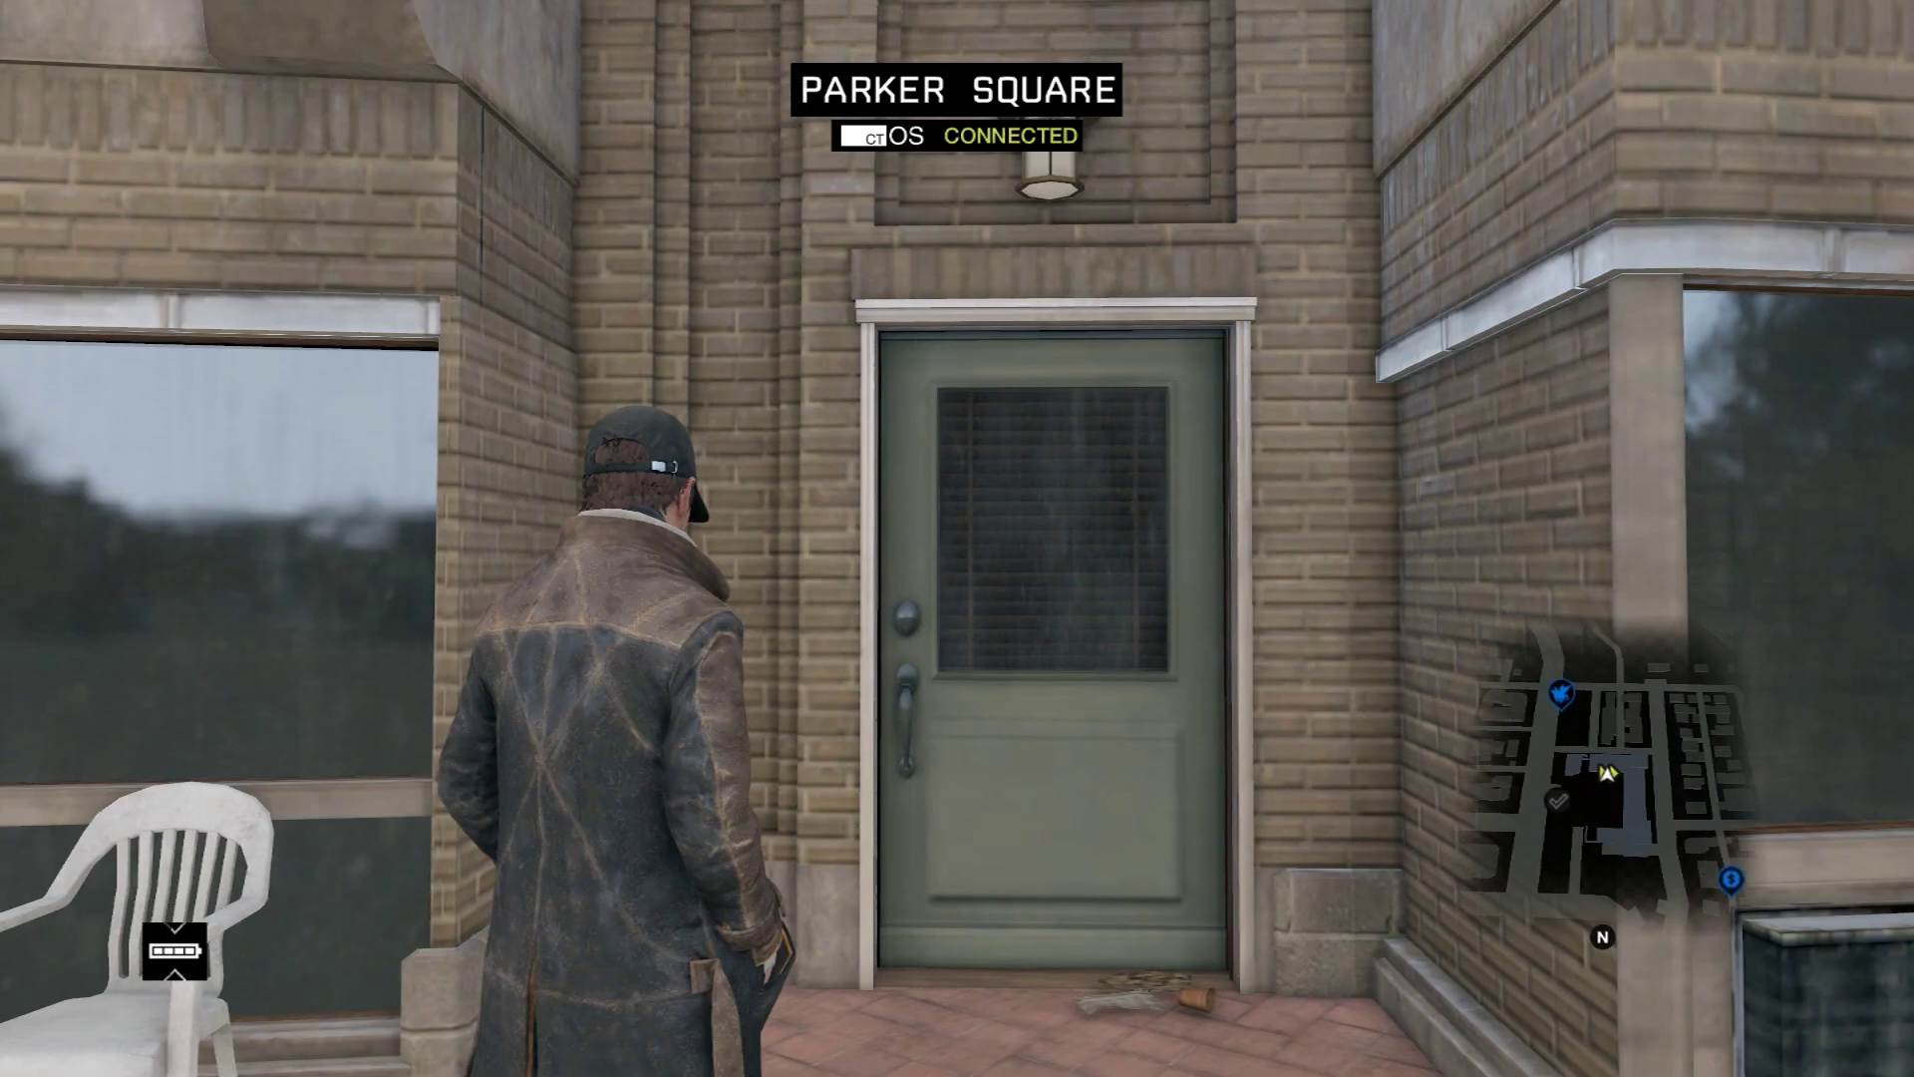
# Run the character along the Parker Square terrace walkway, away from the door.
pyautogui.press('w')
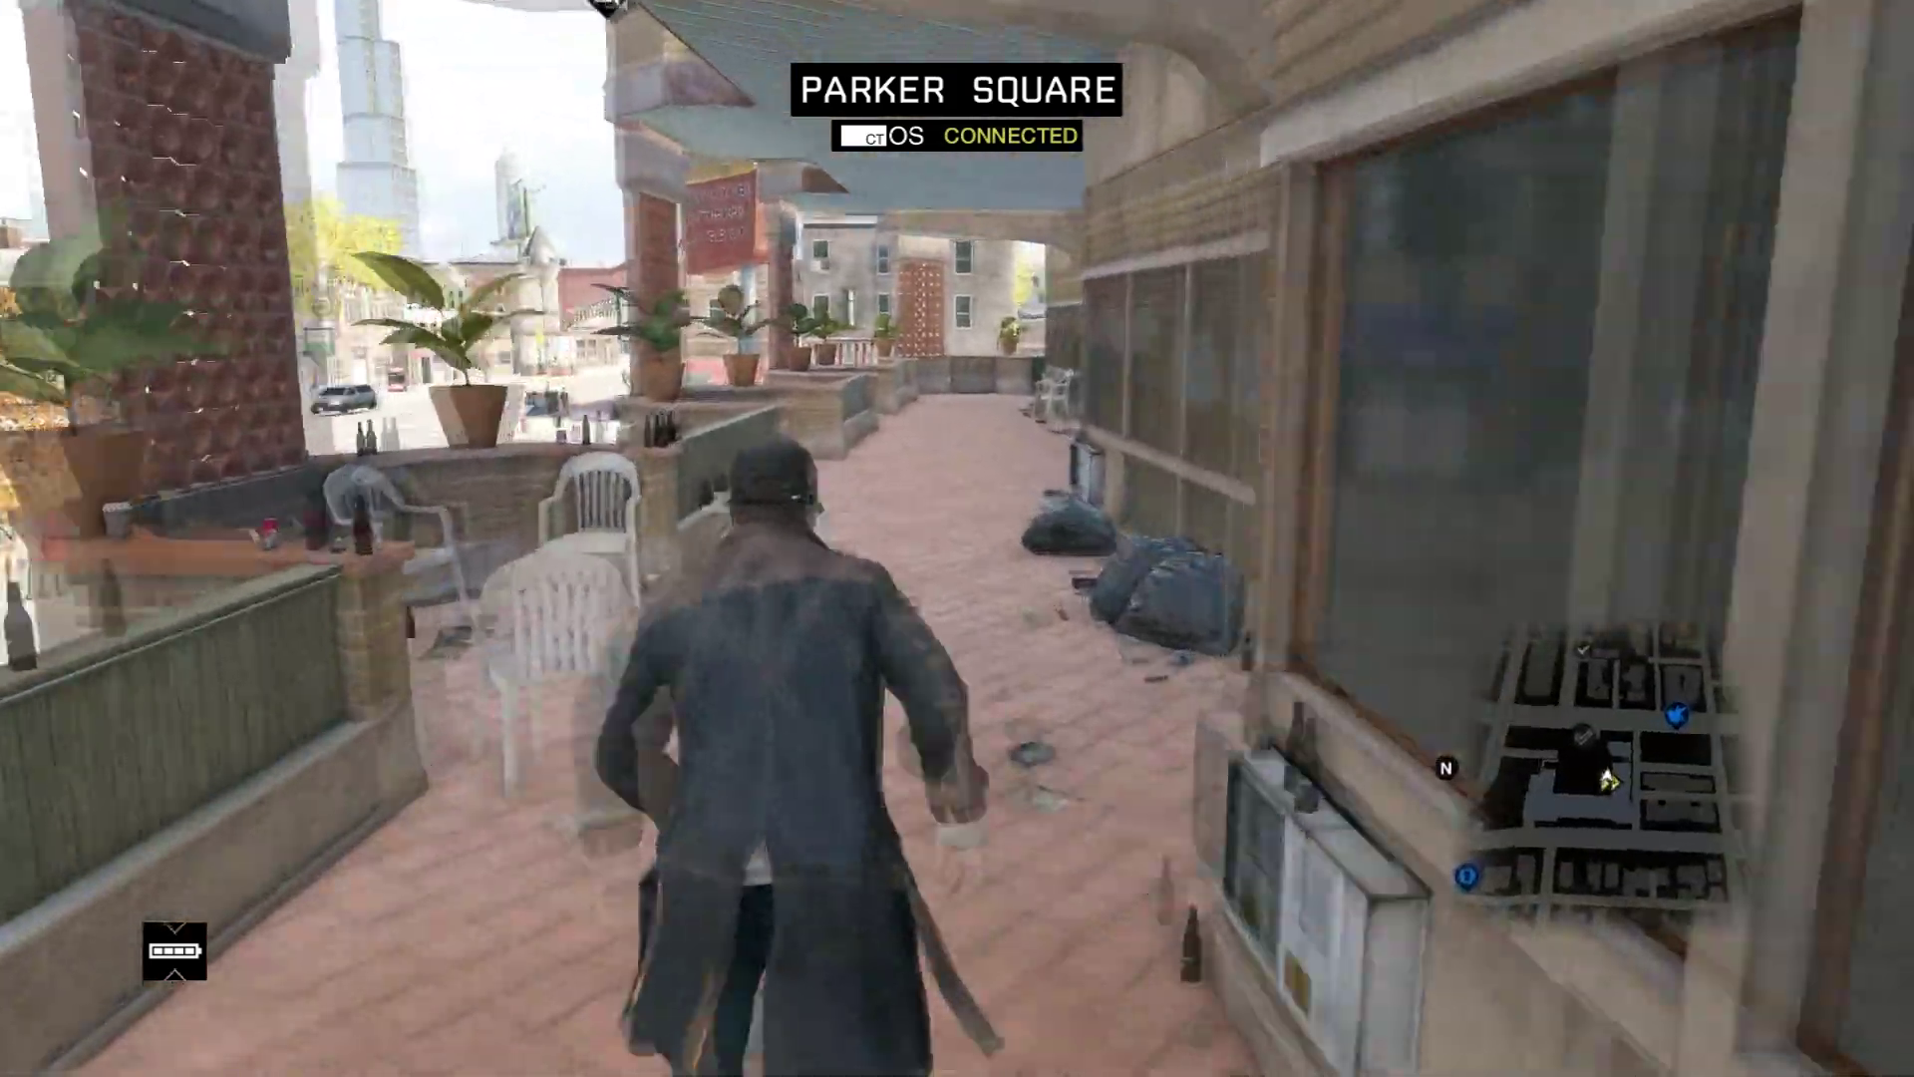